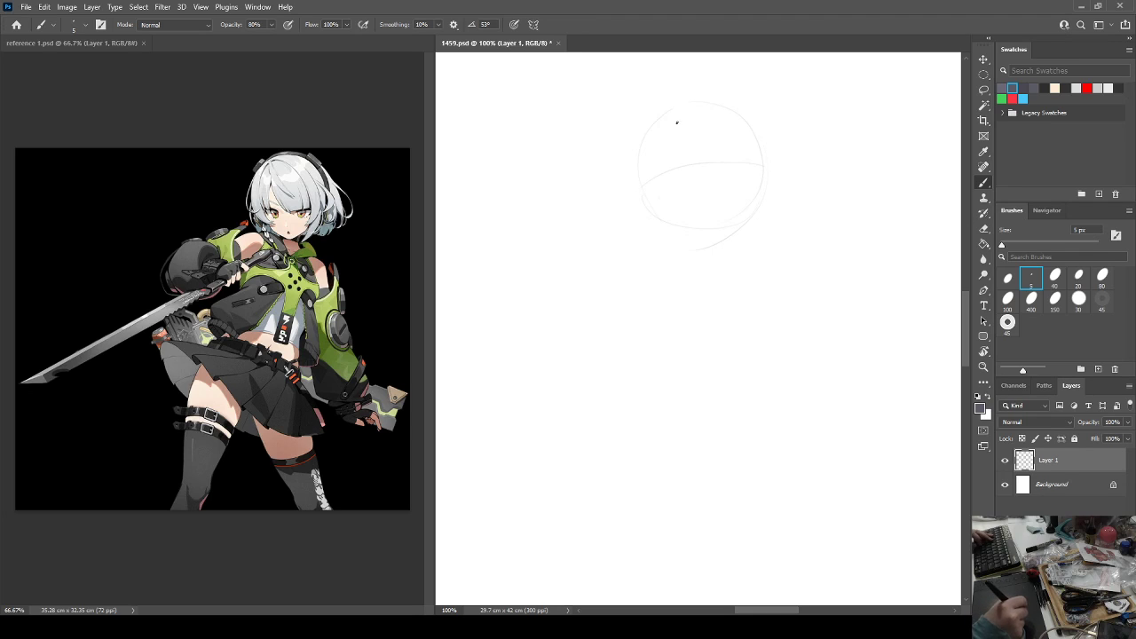
Sketch the face's vertical centre line, the cheek contour on the left and the chin line below the head circle.
left_click_drag(628, 148, 642, 217)
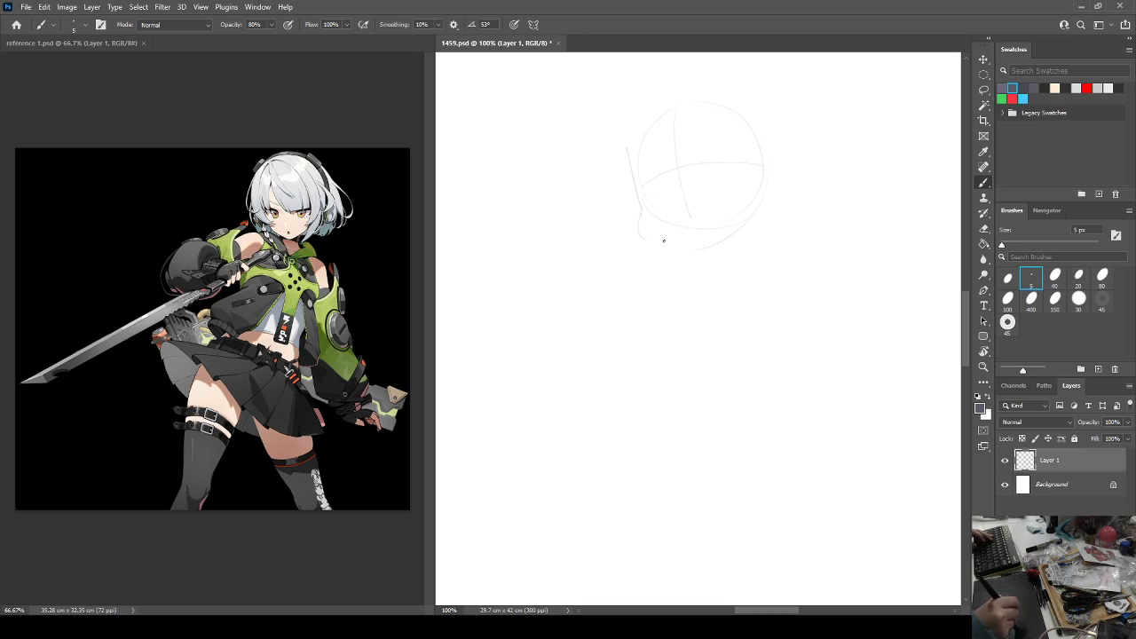
key("e")
left_click_drag(661, 242, 720, 243)
key("b")
key("e")
key("b")
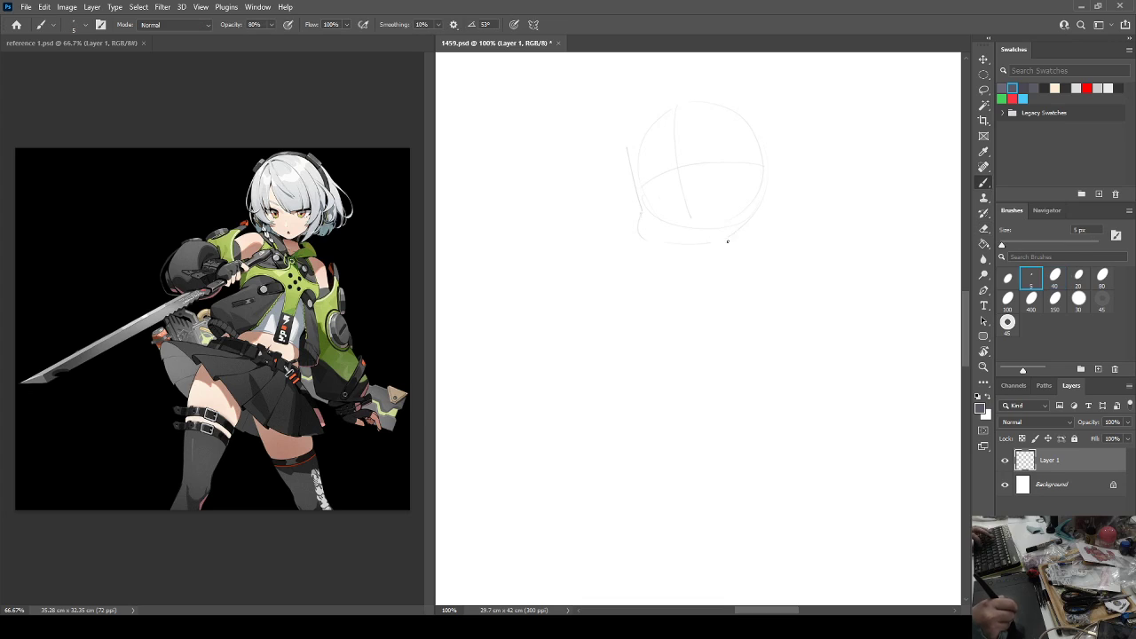
Erase the old jaw curve and sketch a slanted jaw line rising to the right from the chin.
key("e")
mouse_move(779, 215)
left_mouse_down()
mouse_move(723, 238)
mouse_move(739, 229)
left_mouse_up()
key("b")
left_click(789, 199)
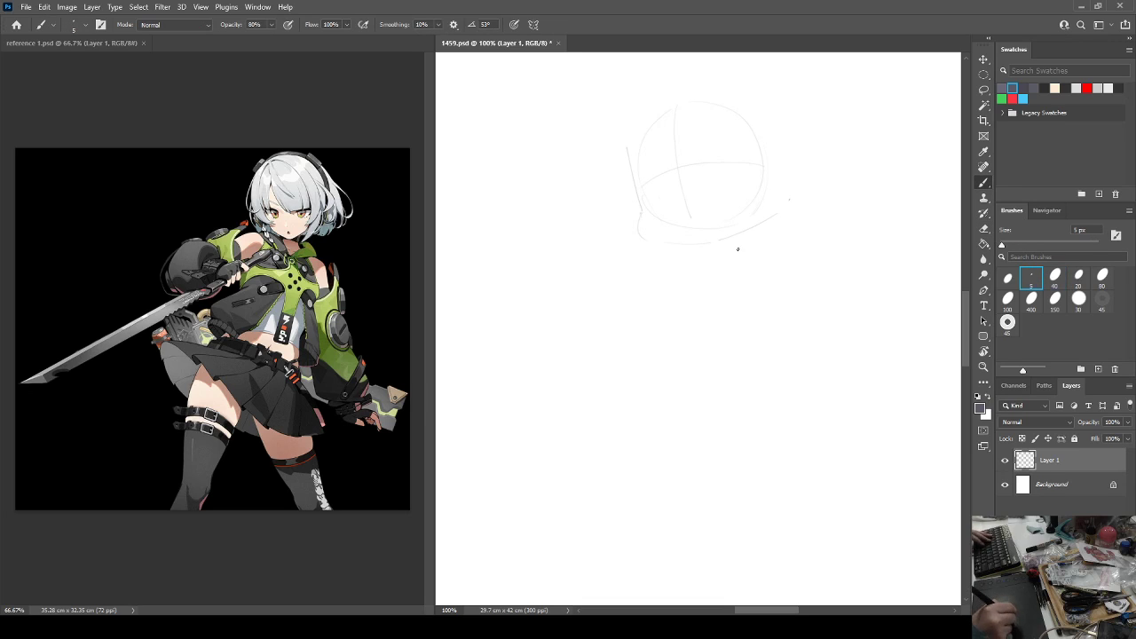
key("e")
key("b")
Sketch the torso with a curved spine line, sloping shoulders, a narrow waist and a rounded pelvis.
left_click_drag(714, 248, 711, 380)
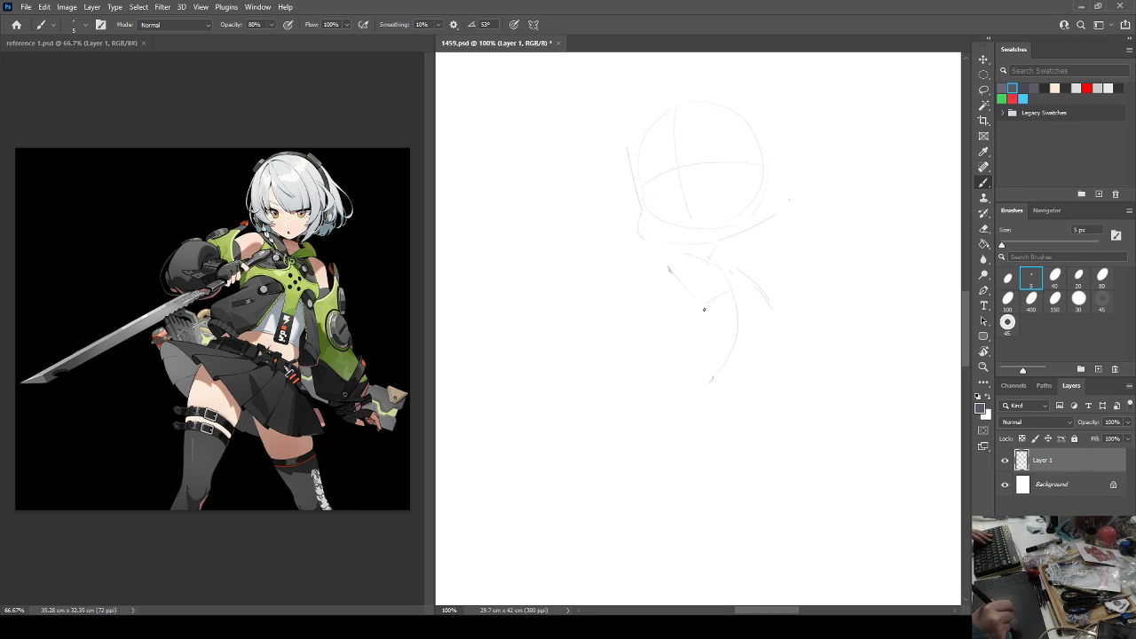
left_click_drag(675, 391, 749, 398)
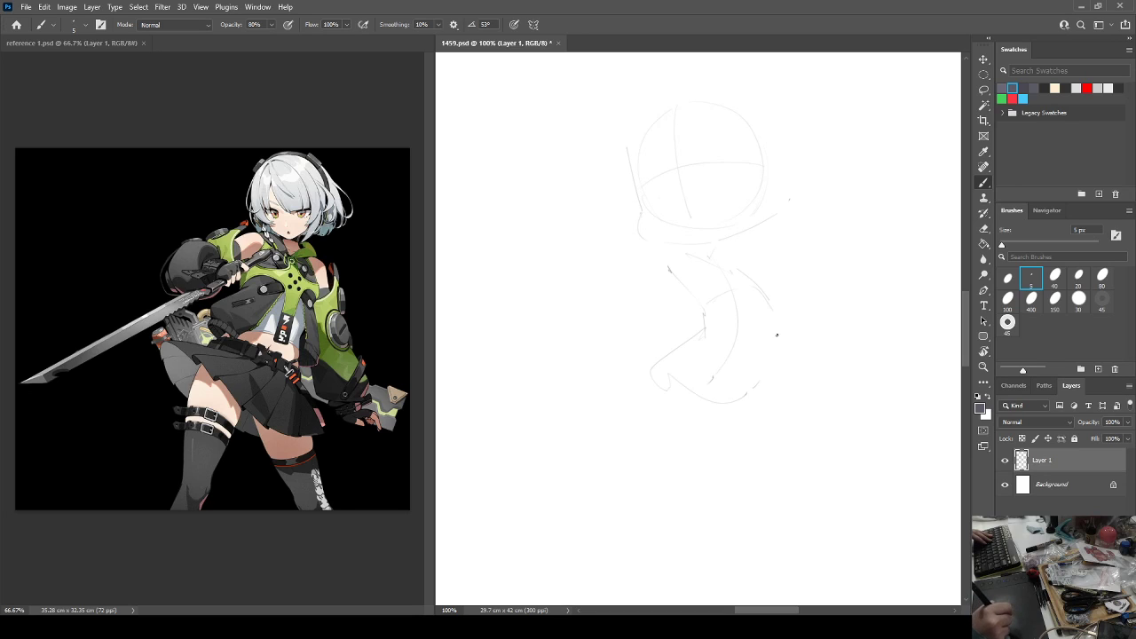
left_click_drag(772, 341, 761, 378)
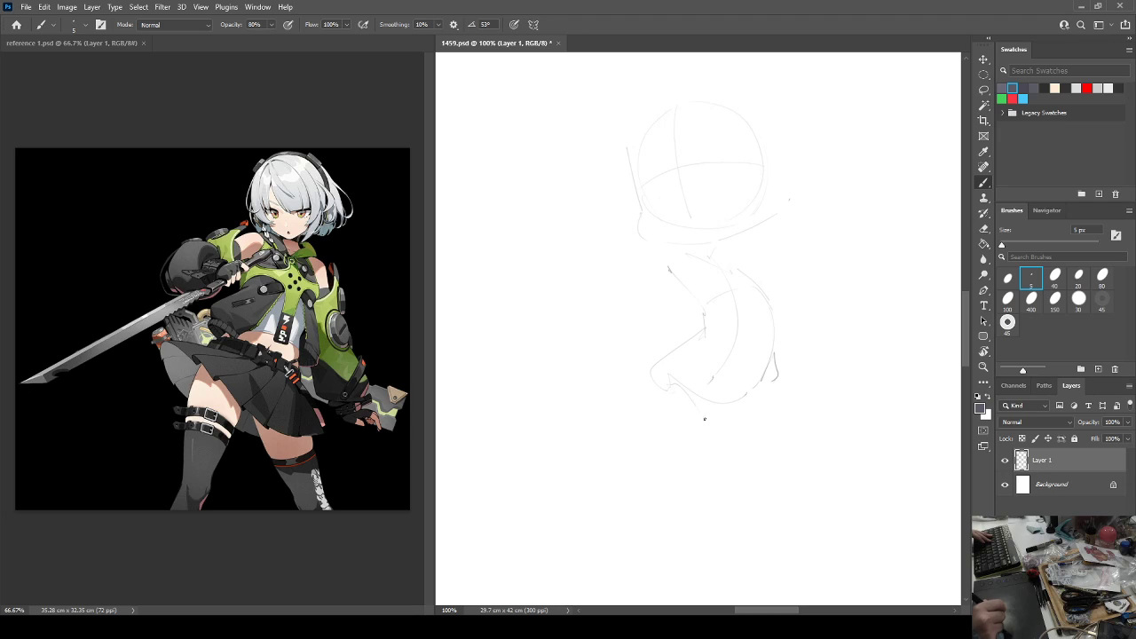
left_click_drag(731, 421, 765, 397)
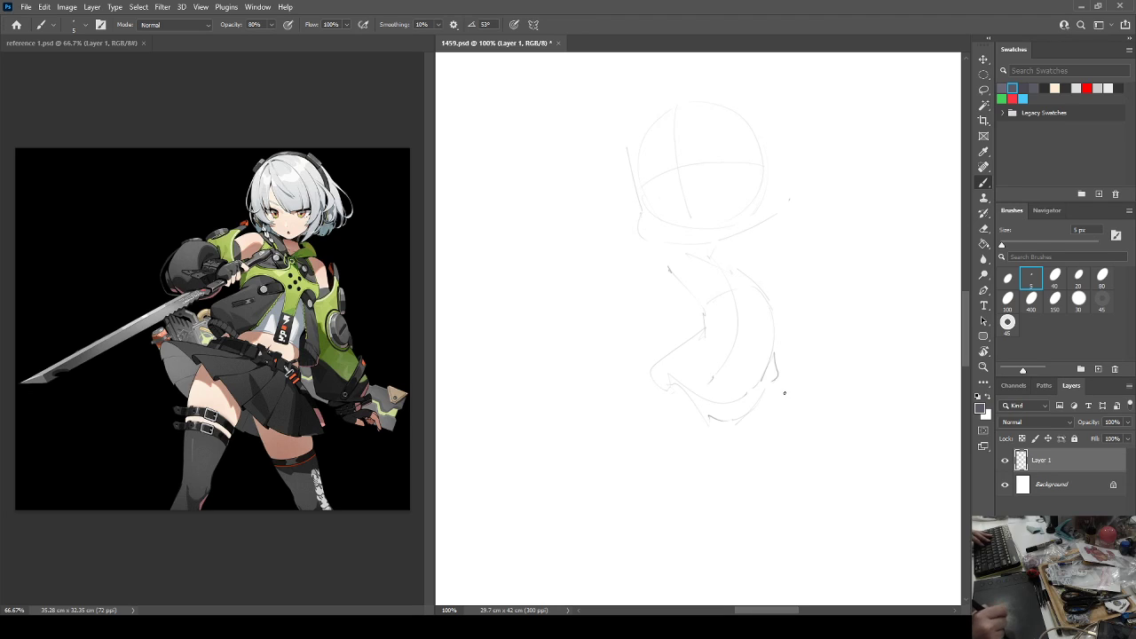
Undo the last pelvis stroke, redraw the curve under the hips and clean up its edge.
key("ctrl+z")
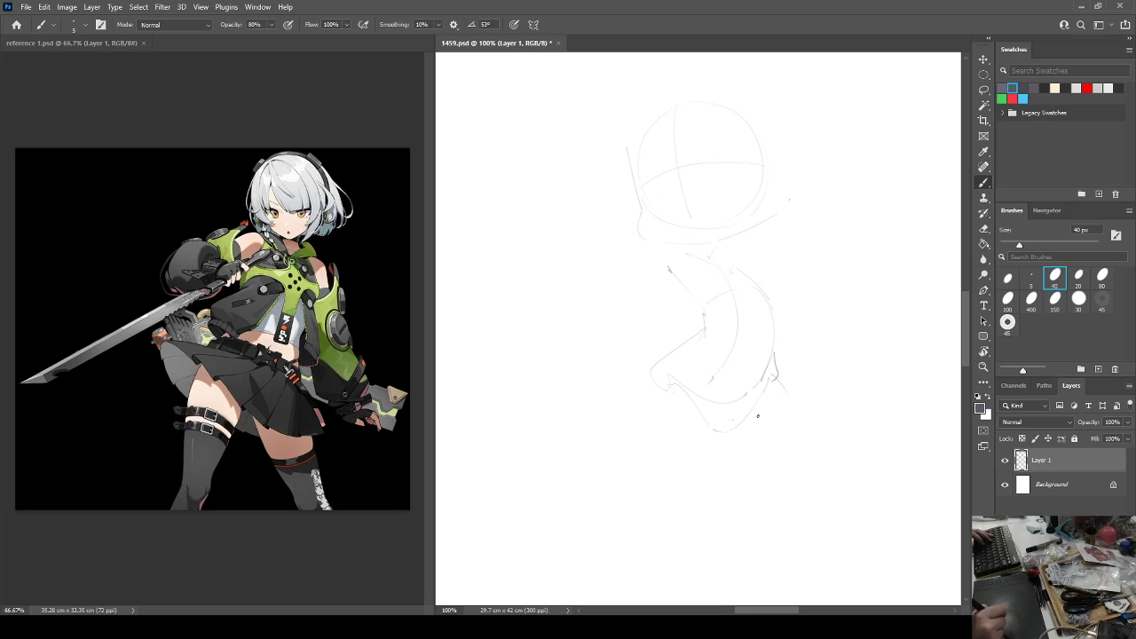
left_click_drag(769, 384, 714, 432)
key("e")
key("b")
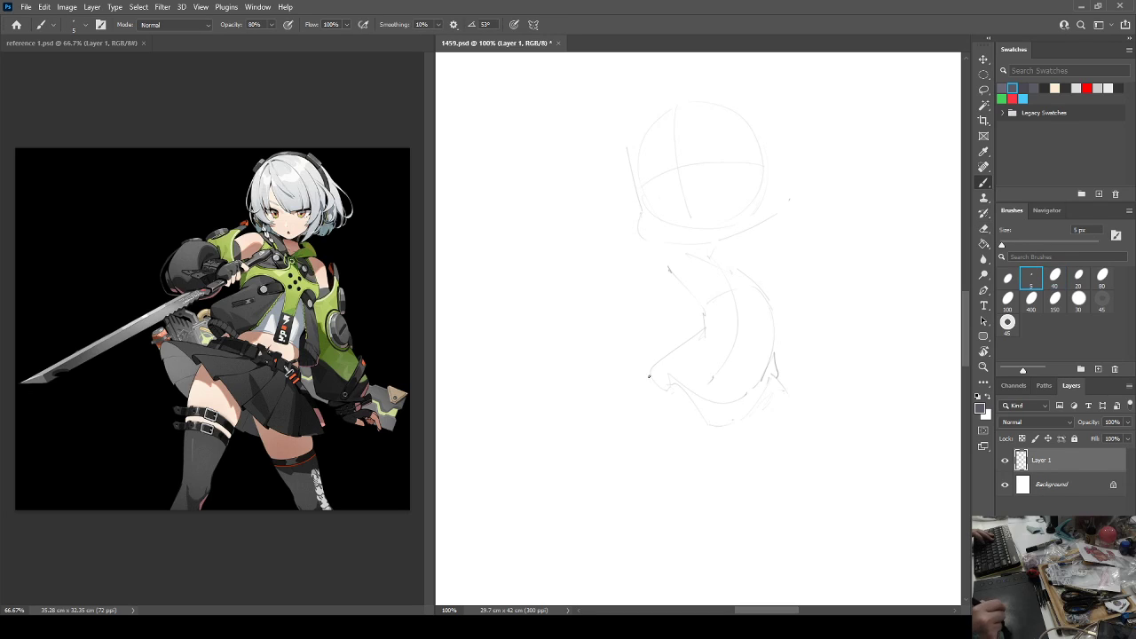
Sketch the rounded left thigh and a slanted guide line for the lower leg, erasing stray marks around the knee.
mouse_move(696, 385)
left_mouse_down()
mouse_move(679, 453)
mouse_move(637, 431)
mouse_move(716, 425)
left_mouse_up()
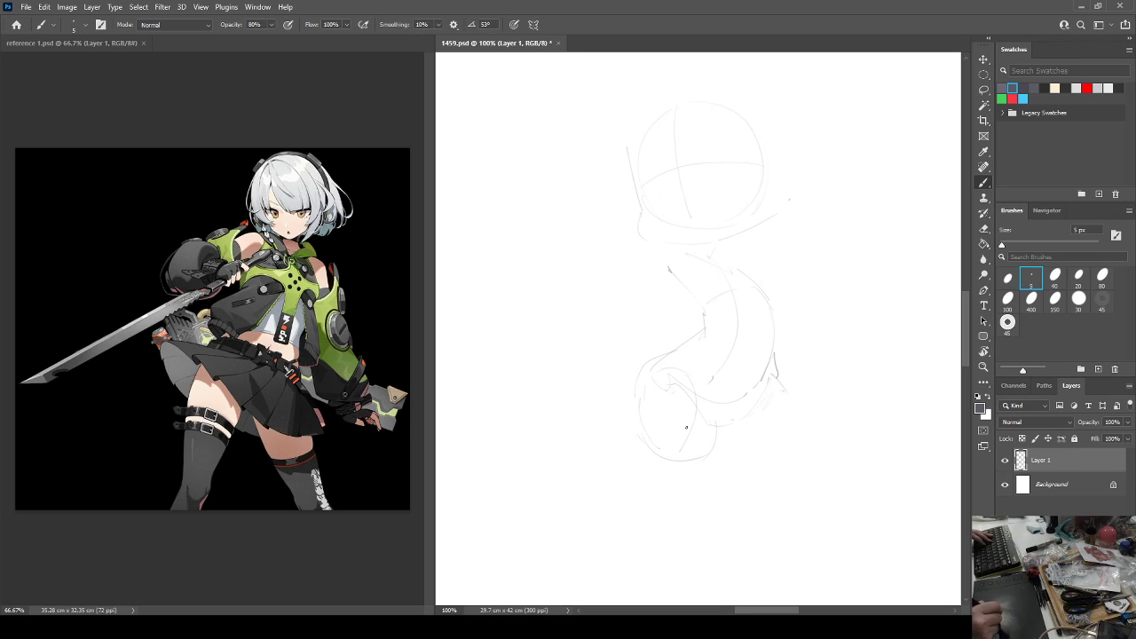
left_click_drag(690, 468, 666, 540)
key("e")
mouse_move(649, 502)
left_mouse_down()
mouse_move(645, 548)
mouse_move(643, 532)
left_mouse_up()
key("b")
key("e")
left_click_drag(658, 483, 673, 459)
key("b")
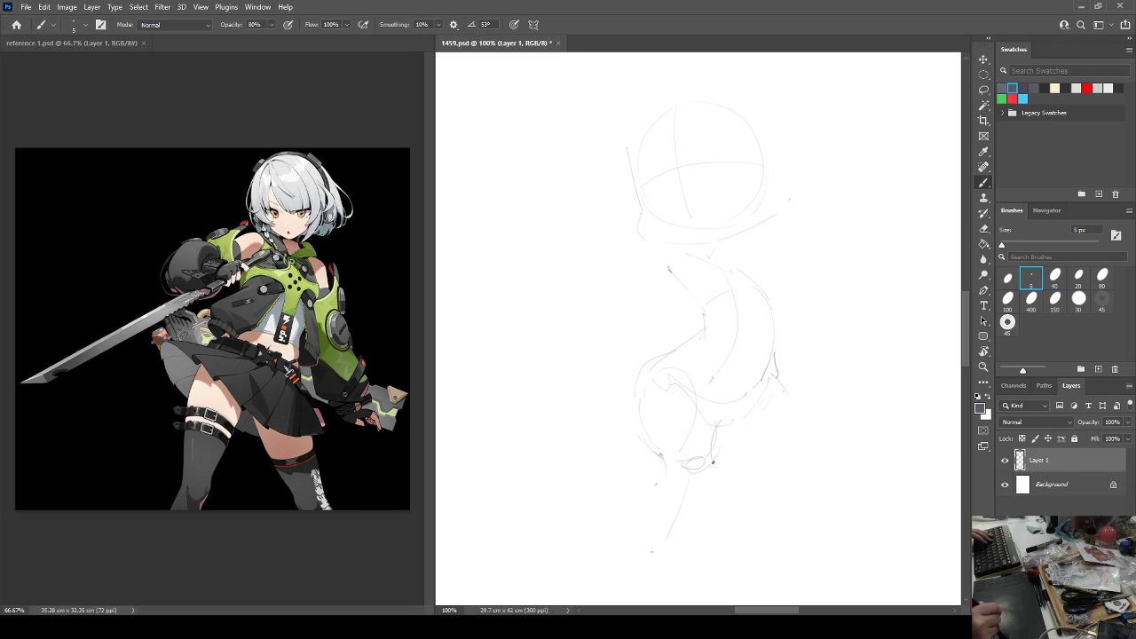
Outline the left knee and lower leg on both sides down to the ankle.
key("e")
key("b")
mouse_move(713, 439)
left_mouse_down()
mouse_move(716, 422)
mouse_move(712, 463)
mouse_move(669, 529)
left_mouse_up()
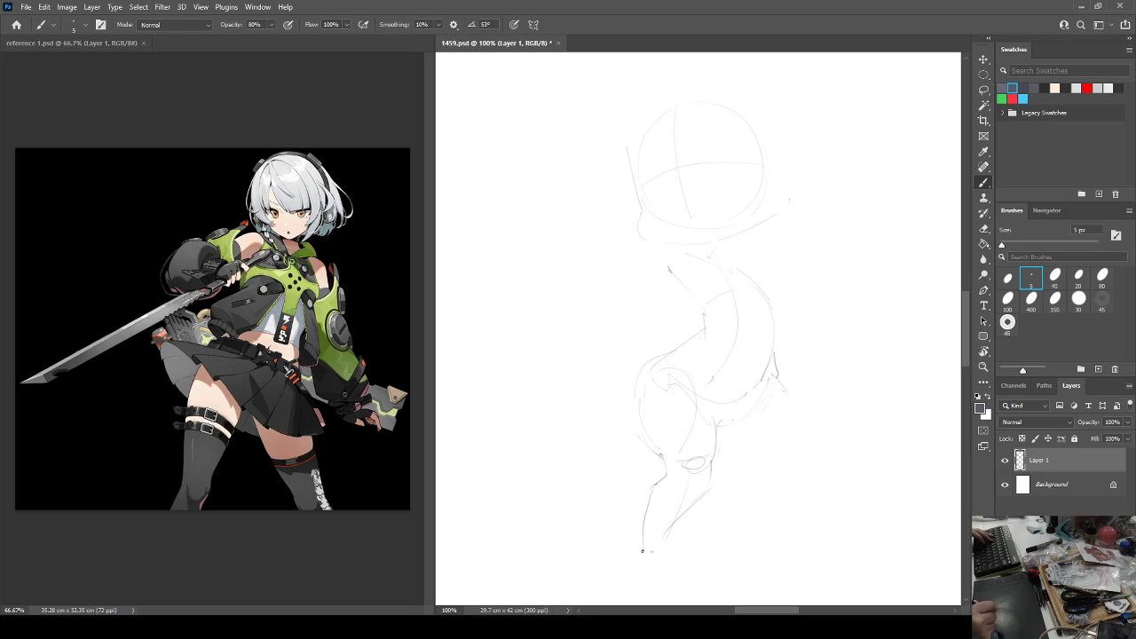
Erase the left lower leg's outline and redraw the shin and calf tapering to a flat ankle.
key("e")
left_click_drag(659, 483, 645, 533)
key("b")
left_click_drag(658, 485, 645, 536)
key("ctrl+z")
key("e")
mouse_move(677, 530)
left_mouse_down()
mouse_move(697, 498)
mouse_move(642, 516)
left_mouse_up()
key("b")
key("e")
key("b")
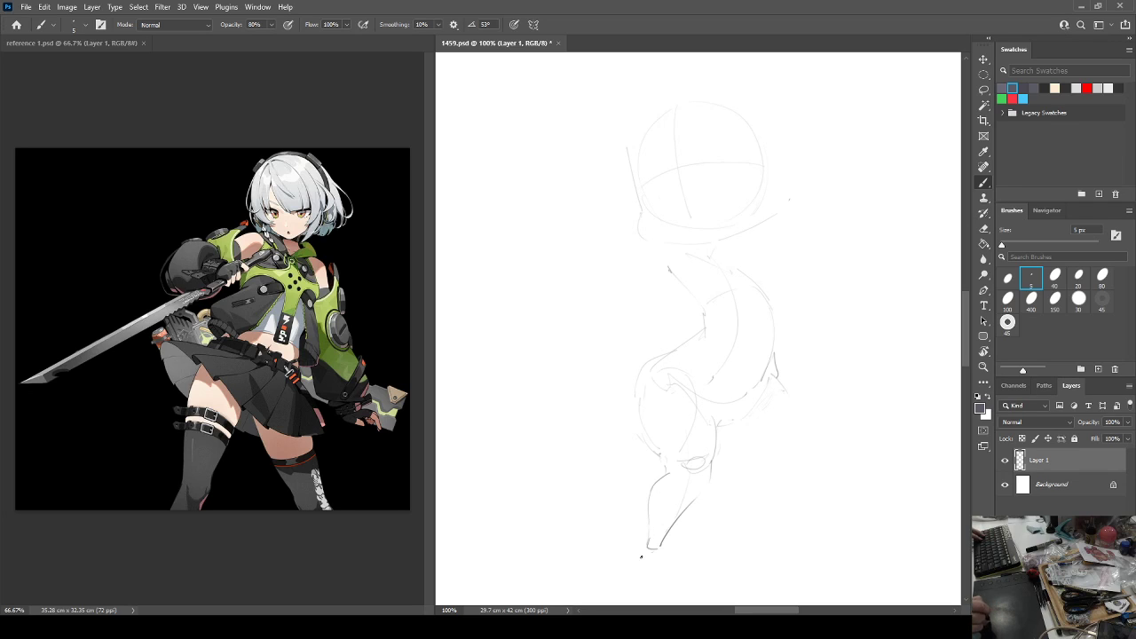
Draw a horizontal ground line under the left foot and sketch the right thigh from hip to knee.
mouse_move(641, 549)
left_mouse_down()
mouse_move(556, 547)
mouse_move(897, 545)
left_mouse_up()
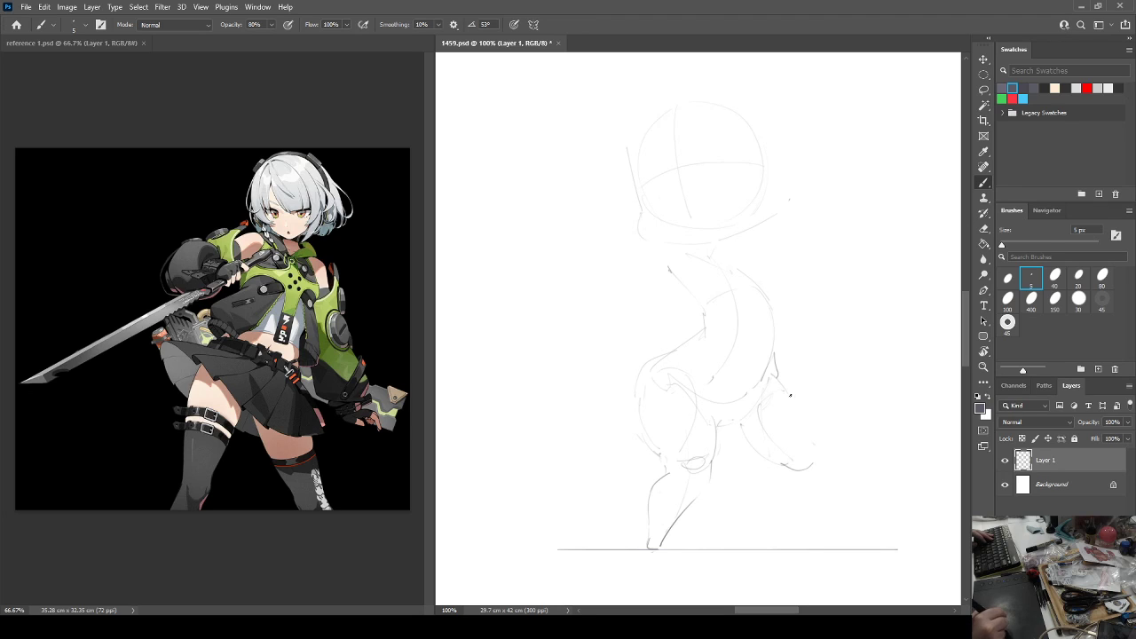
mouse_move(775, 378)
left_mouse_down()
mouse_move(815, 464)
mouse_move(785, 464)
mouse_move(819, 440)
mouse_move(784, 384)
left_mouse_up()
key("e")
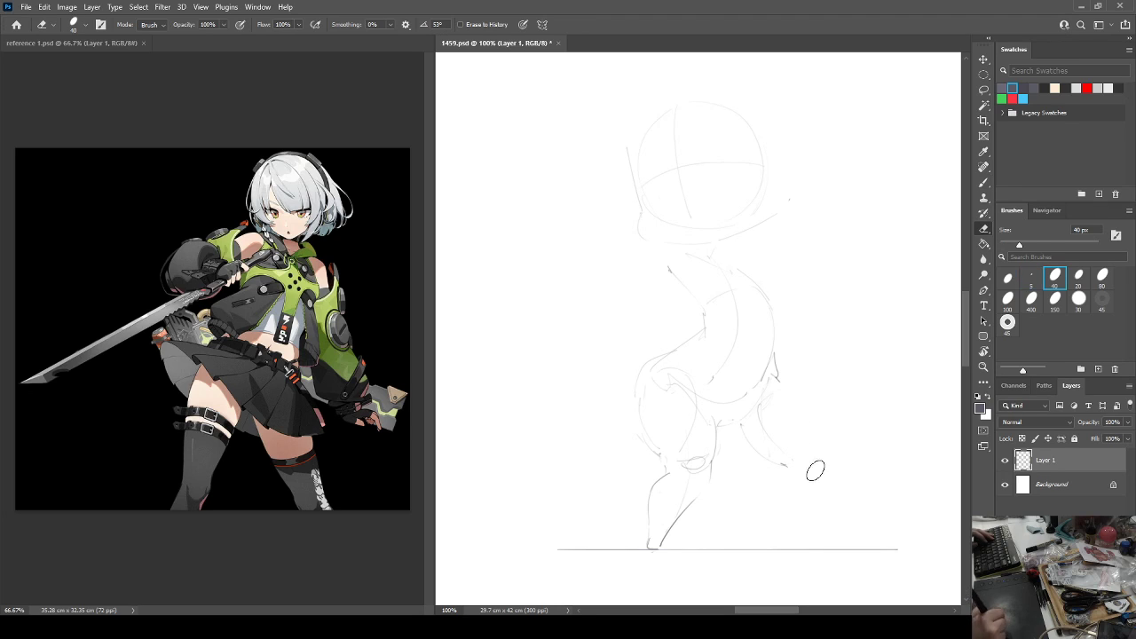
key("b")
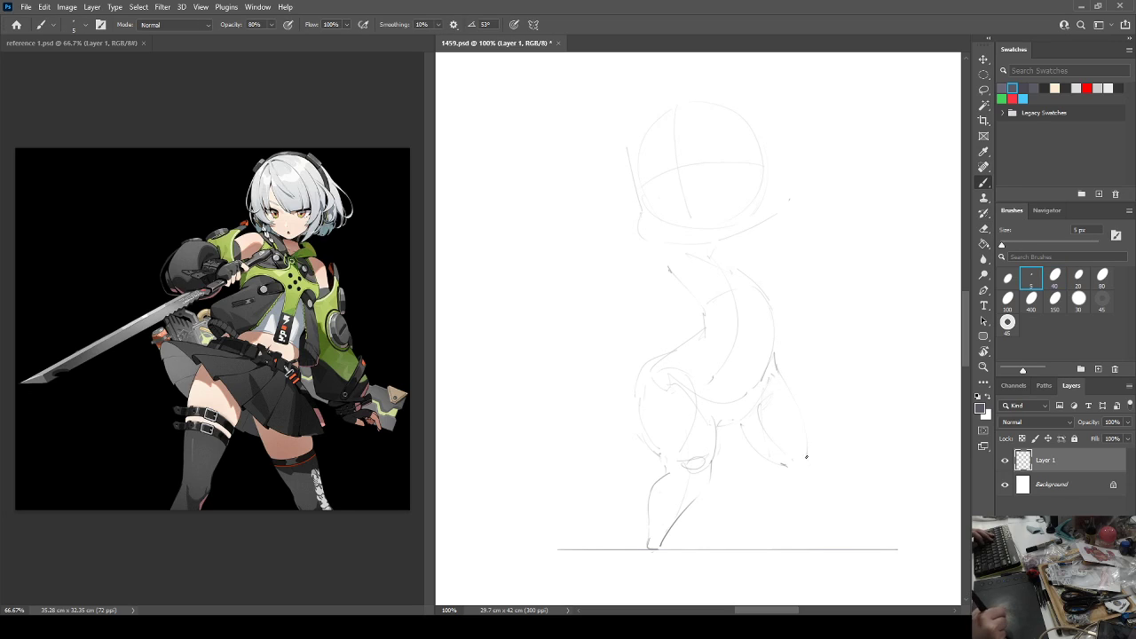
key("e")
mouse_move(791, 477)
left_mouse_down()
mouse_move(778, 465)
mouse_move(786, 471)
left_mouse_up()
key("b")
key("e")
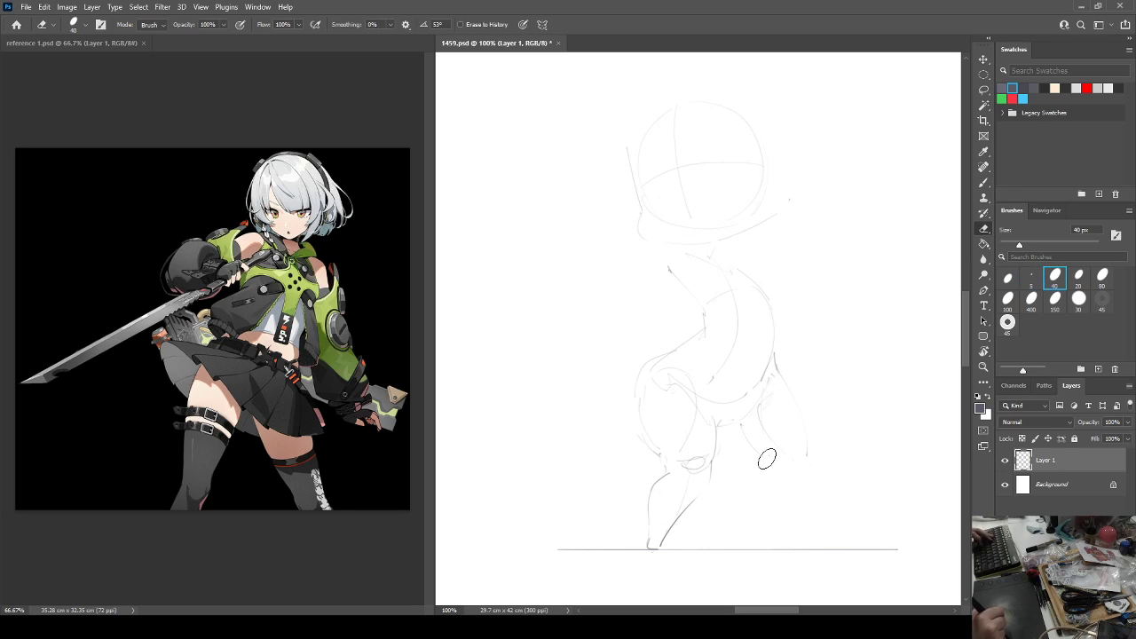
key("b")
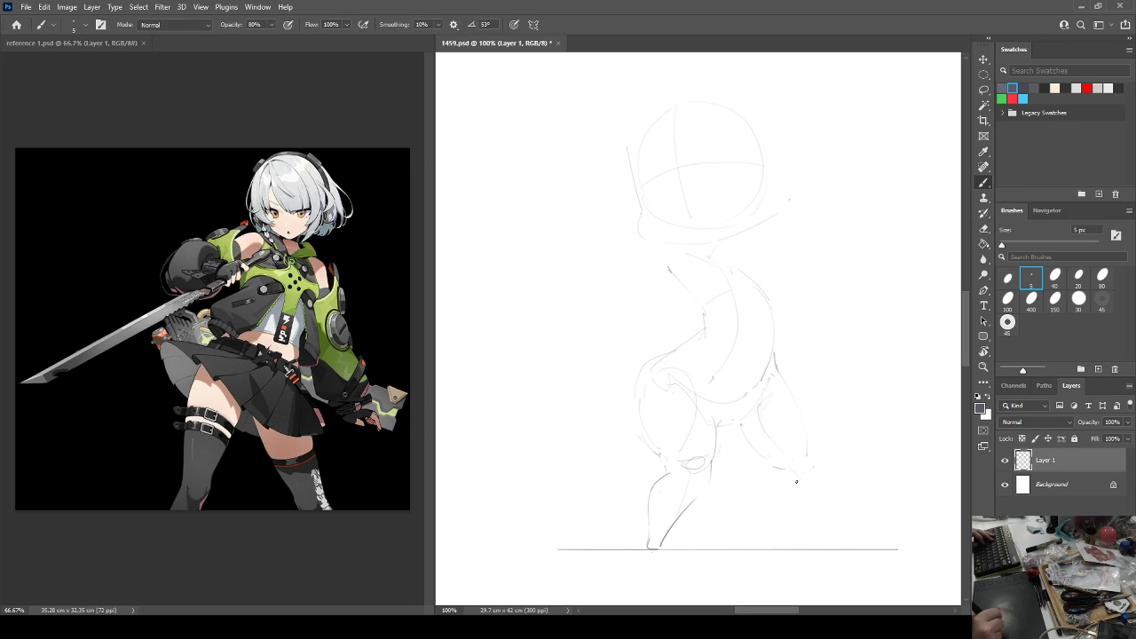
Sketch the right lower leg curving outward to the ground line, erasing and redrawing its inner contour.
left_click_drag(797, 482, 837, 546)
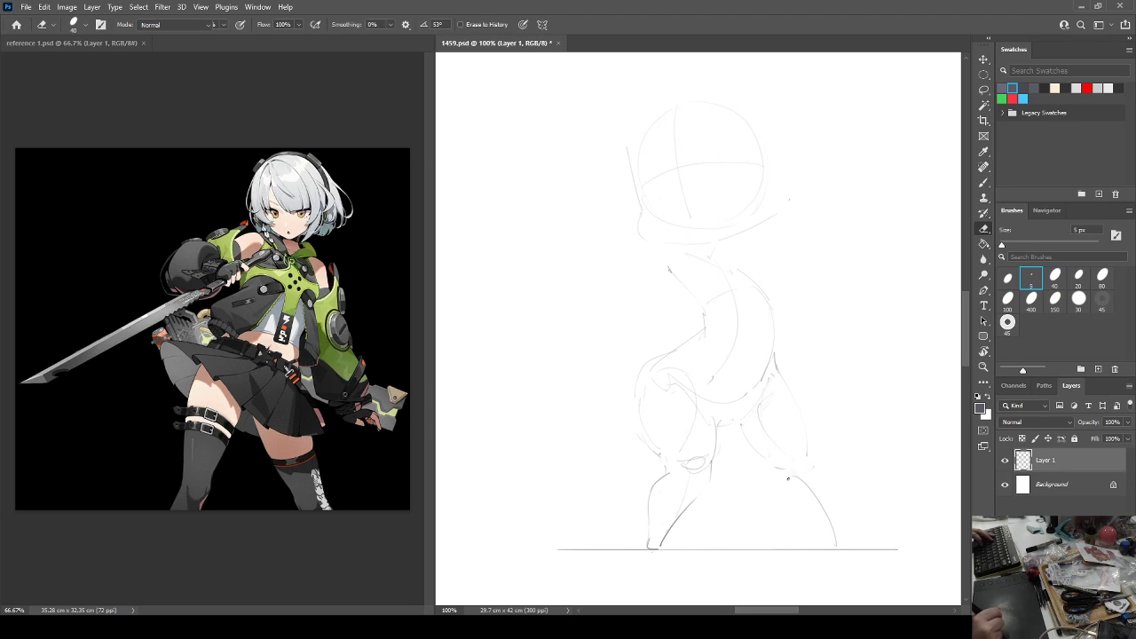
left_click_drag(806, 494, 830, 544)
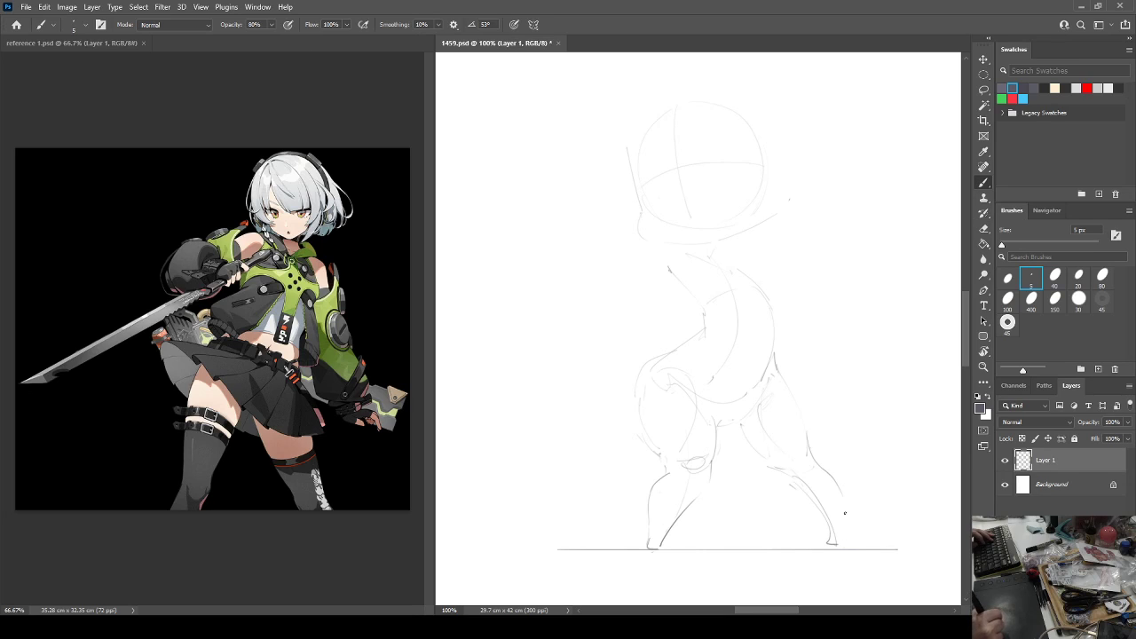
key("e")
left_click_drag(794, 477, 827, 535)
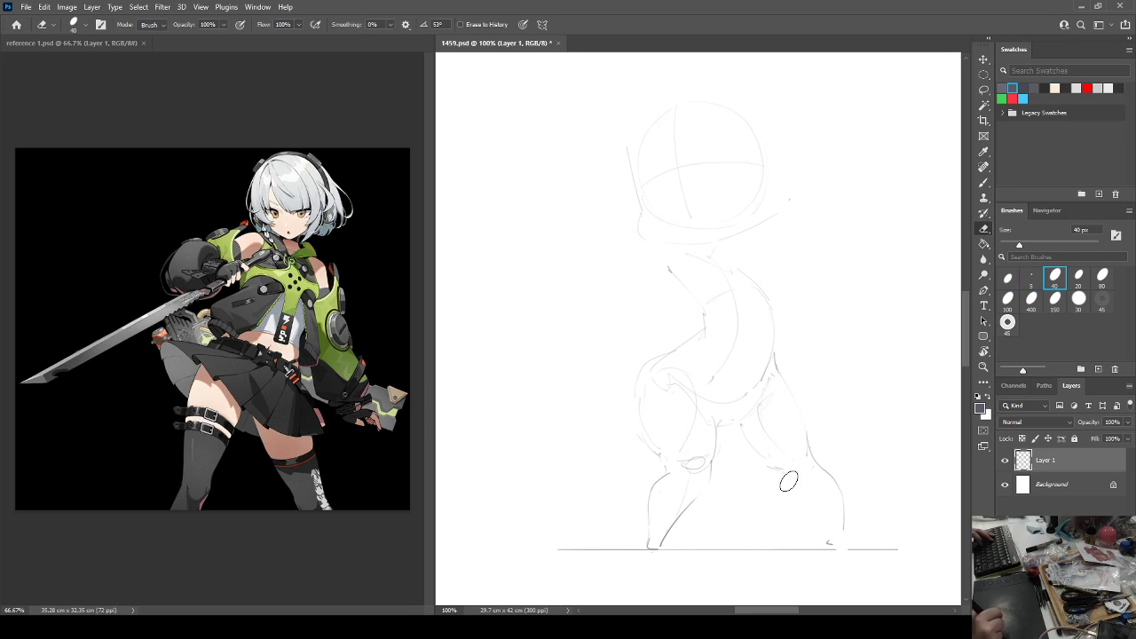
key("b")
left_click_drag(779, 478, 809, 497)
Erase the rough marks at the right ankle and knee, and redraw the inner shin line down to the ground.
key("e")
left_click_drag(832, 537, 832, 541)
key("b")
key("e")
key("b")
key("e")
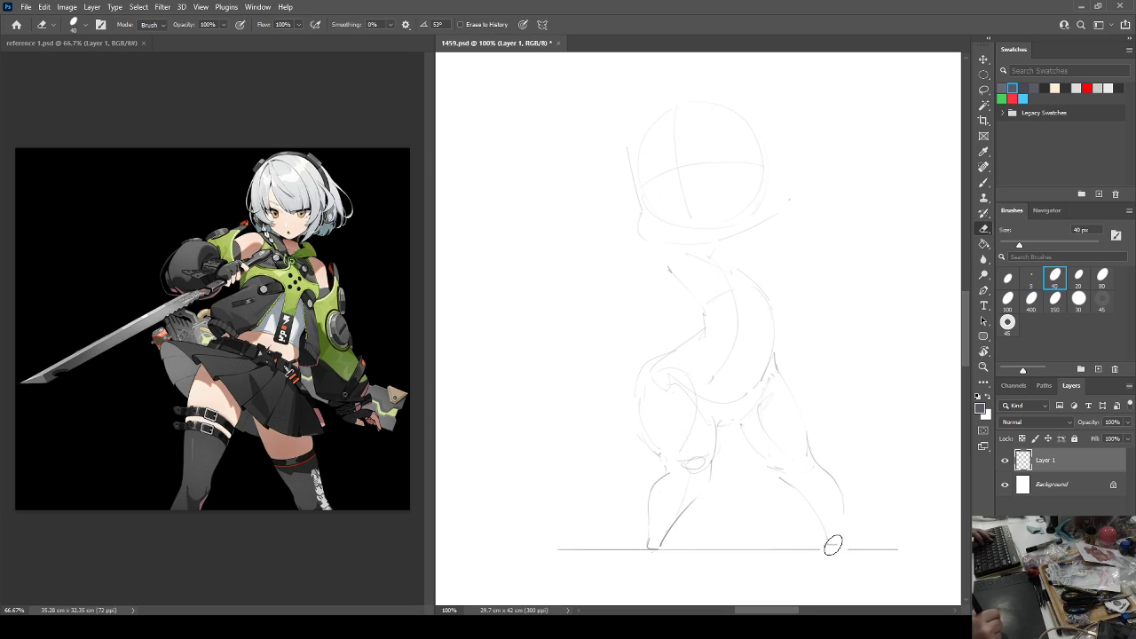
key("b")
left_click_drag(791, 485, 838, 549)
key("e")
mouse_move(827, 469)
left_mouse_down()
mouse_move(853, 516)
mouse_move(825, 463)
left_mouse_up()
key("b")
key("e")
key("b")
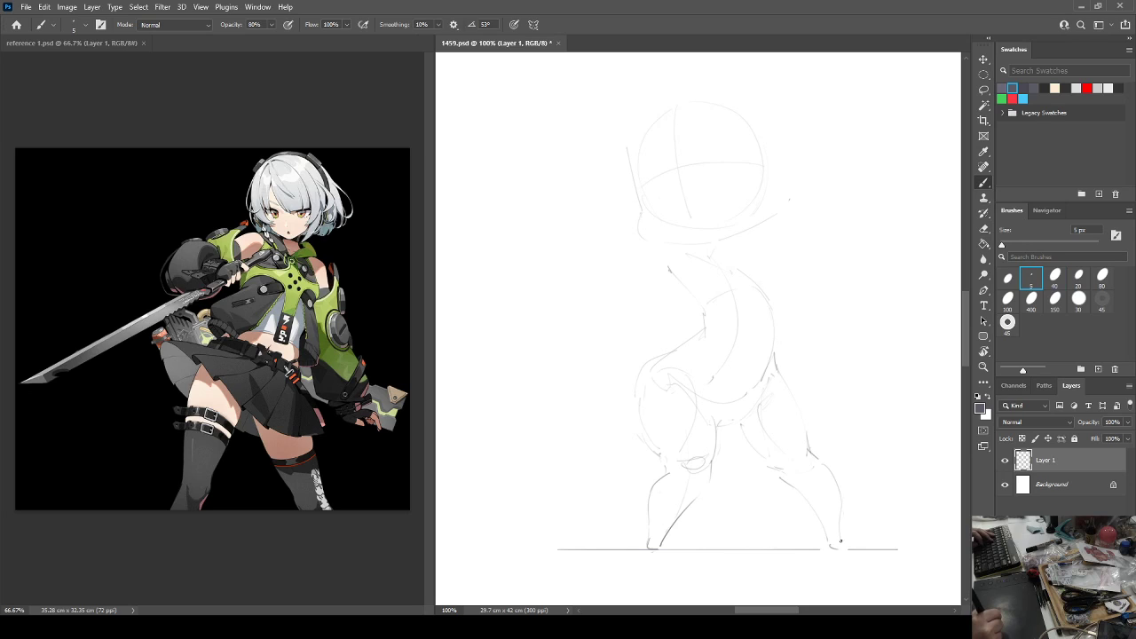
Redraw the outer calf line of the right leg down to the ankle.
key("e")
key("b")
left_click_drag(841, 503, 838, 547)
key("e")
key("b")
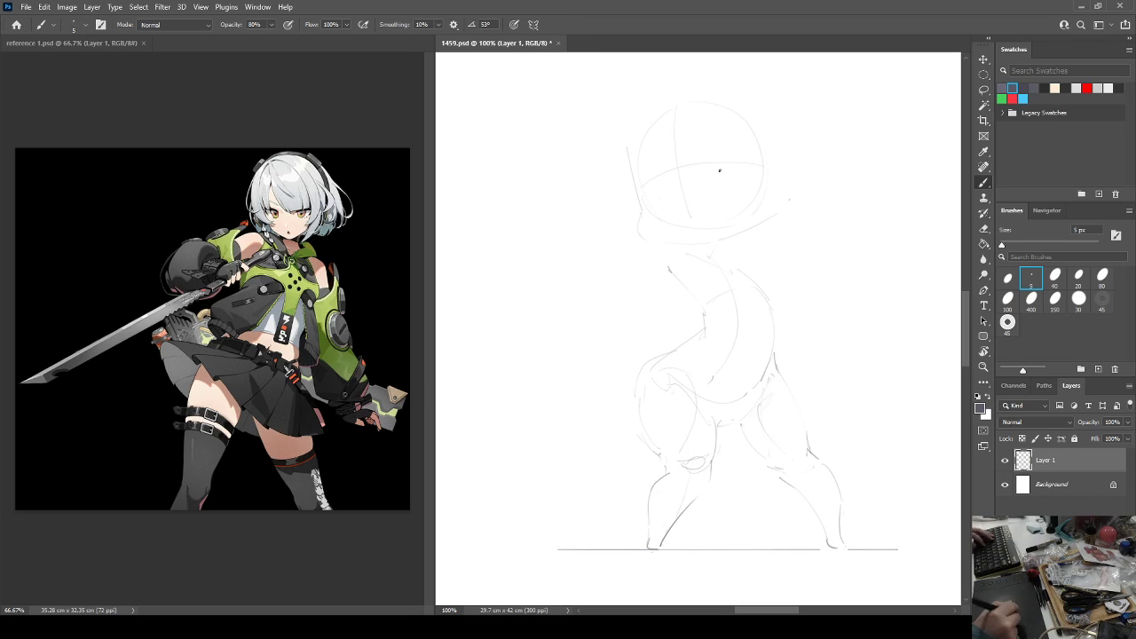
Erase the torso's right outline and redraw it as a smooth curve from the shoulder to the hip.
key("e")
key("b")
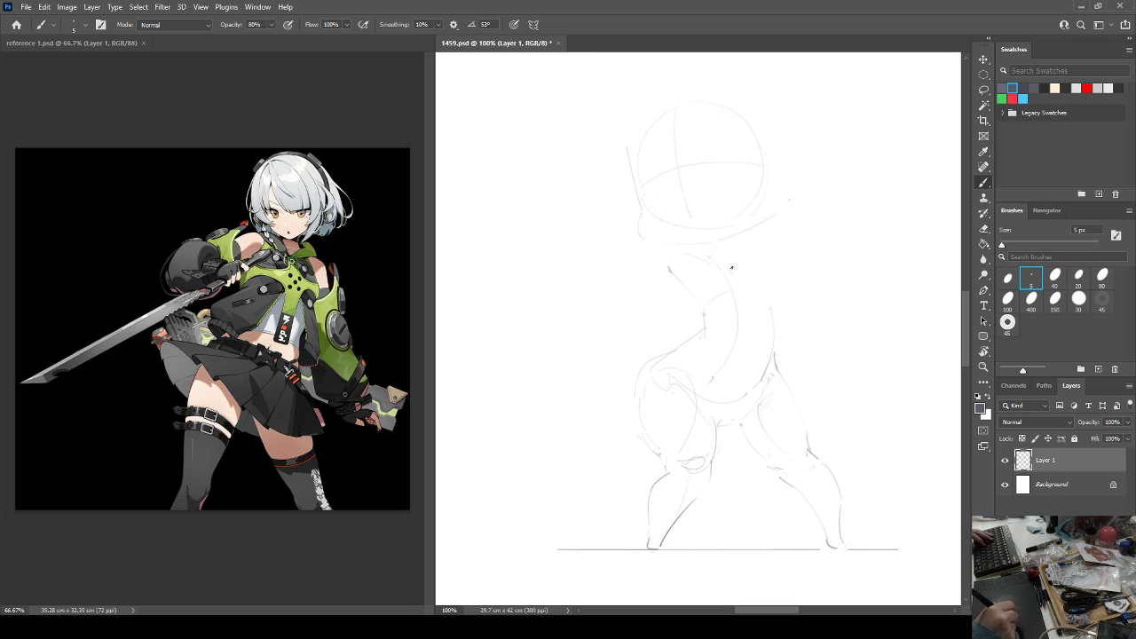
key("e")
key("b")
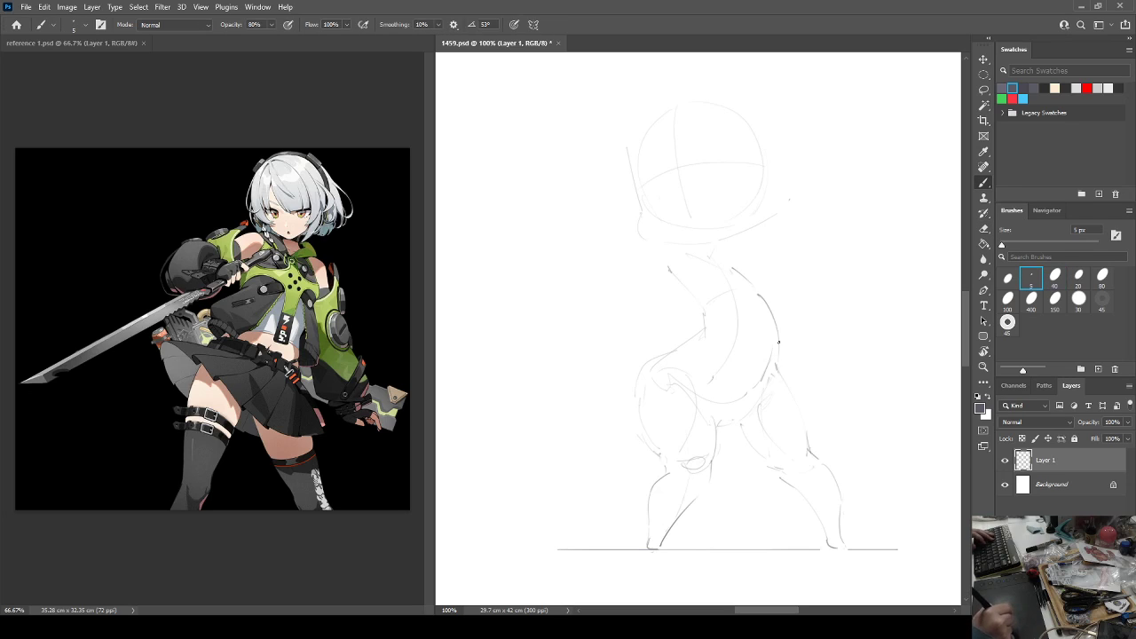
key("e")
key("b")
key("e")
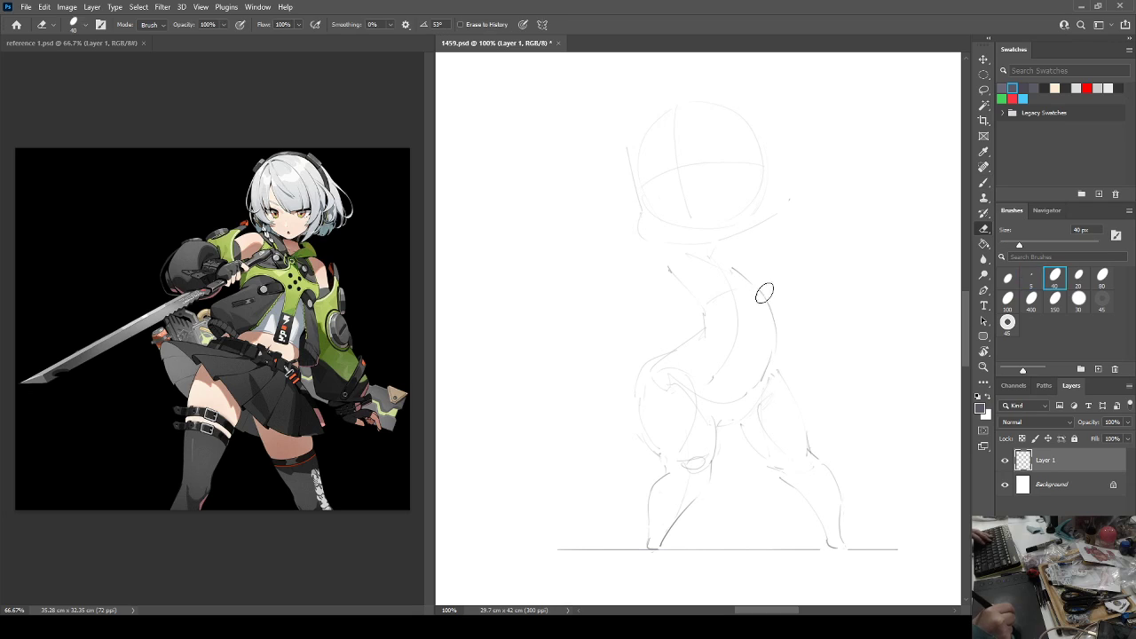
key("b")
key("e")
key("b")
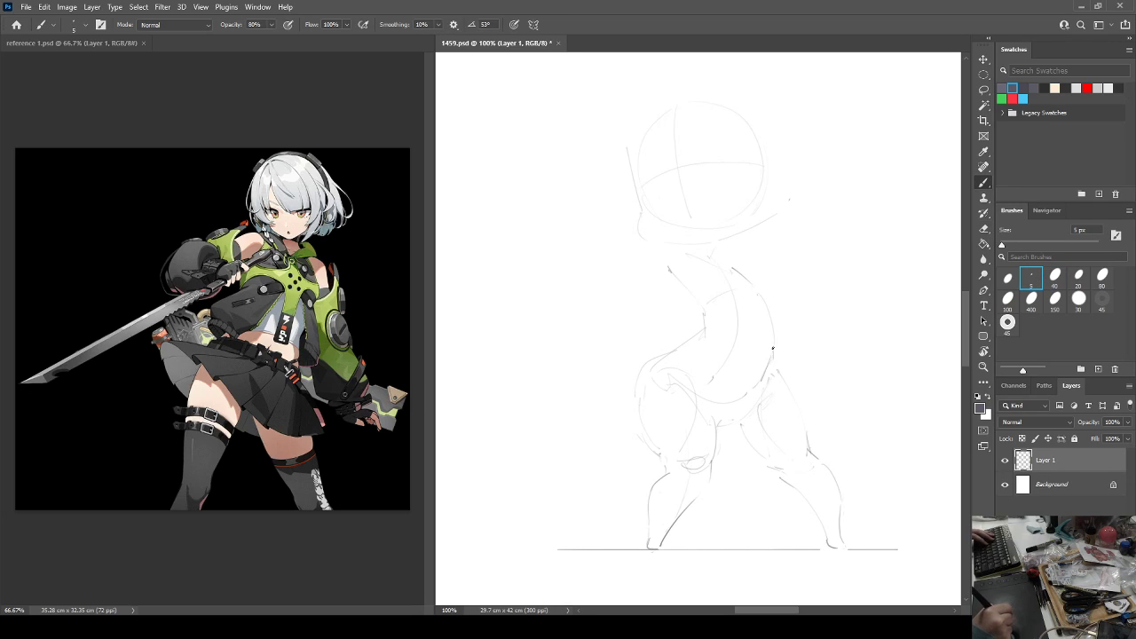
key("e")
key("b")
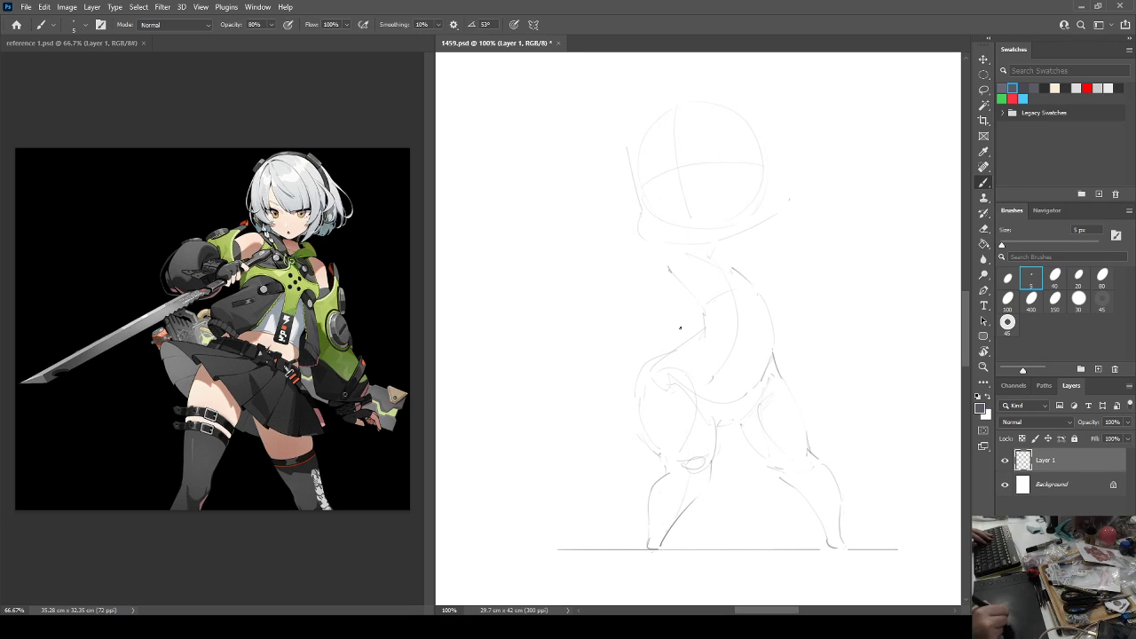
Lasso the hips and legs section by section and shift them up to shorten the figure, checking proportions with a mirrored view.
key("l")
mouse_move(648, 351)
left_mouse_down()
mouse_move(763, 339)
mouse_move(891, 435)
mouse_move(778, 482)
mouse_move(502, 458)
mouse_move(666, 370)
left_mouse_up()
left_click_drag(761, 391, 757, 376)
key("ctrl+d")
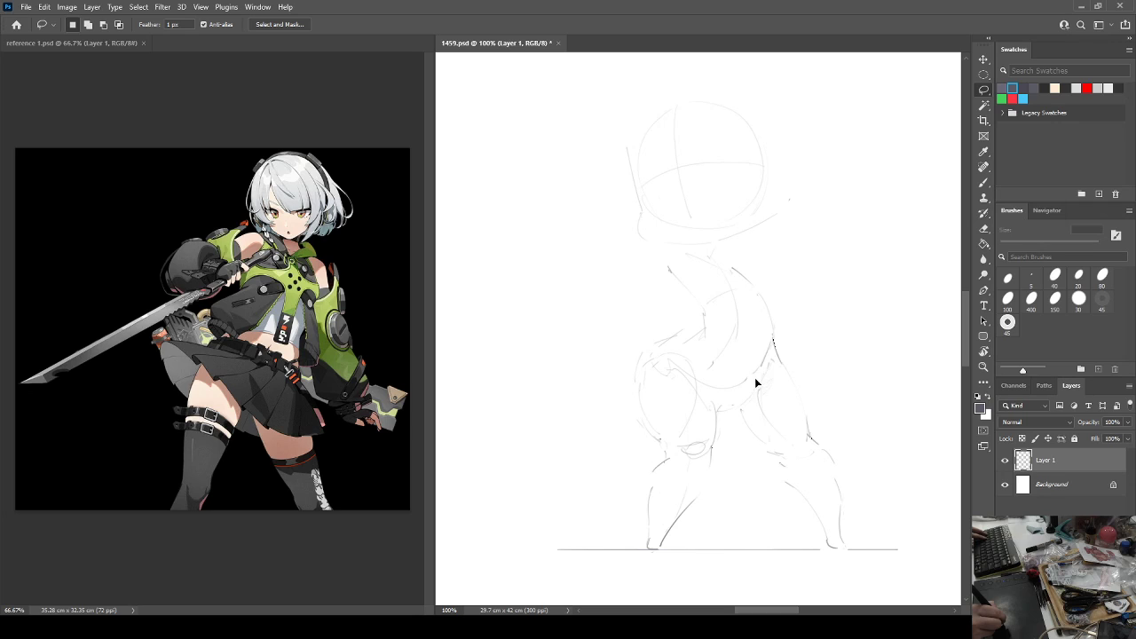
mouse_move(661, 430)
left_mouse_down()
mouse_move(858, 418)
mouse_move(657, 431)
mouse_move(703, 433)
left_mouse_up()
key("ctrl+d")
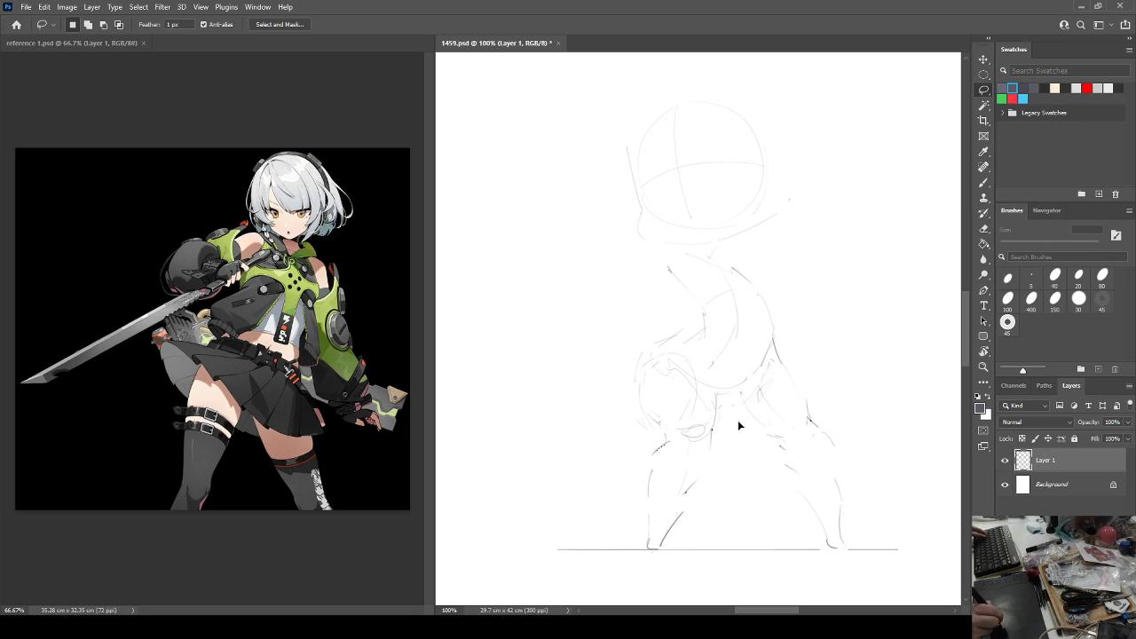
mouse_move(664, 503)
left_mouse_down()
mouse_move(643, 482)
mouse_move(654, 505)
mouse_move(789, 464)
mouse_move(925, 550)
mouse_move(807, 552)
mouse_move(948, 529)
mouse_move(728, 586)
mouse_move(460, 533)
mouse_move(722, 505)
mouse_move(707, 509)
mouse_move(716, 474)
left_mouse_up()
key("ctrl+d")
key("ctrl+d")
key("ctrl+shift+h")
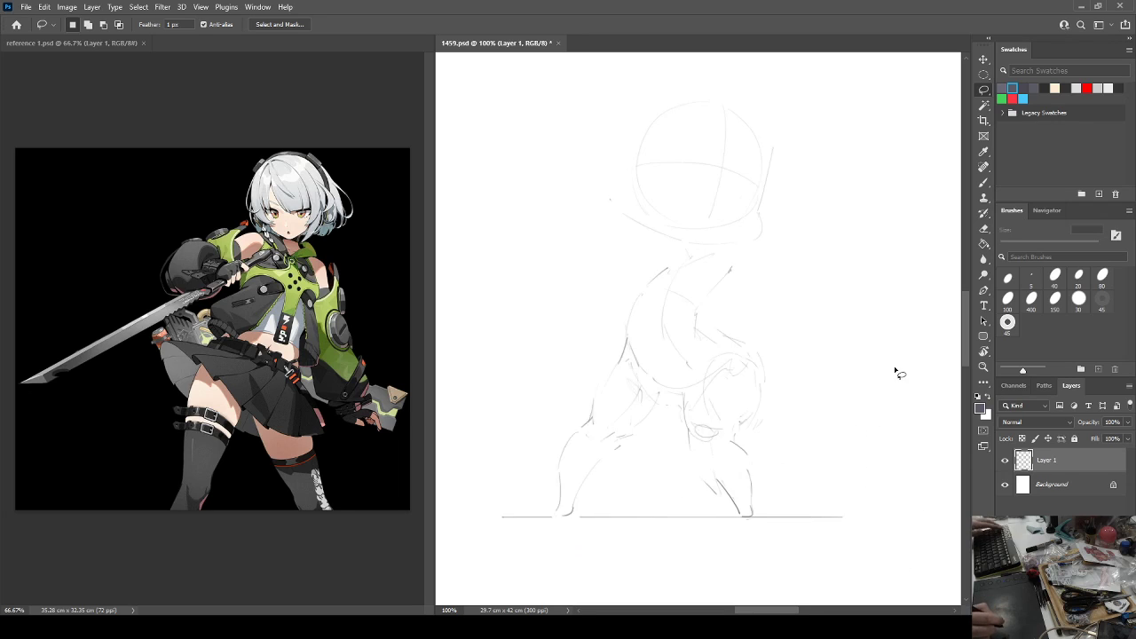
key("ctrl+shift+h")
Erase the right thigh's lower lines and redraw them as a rounded contour above the knee.
key("e")
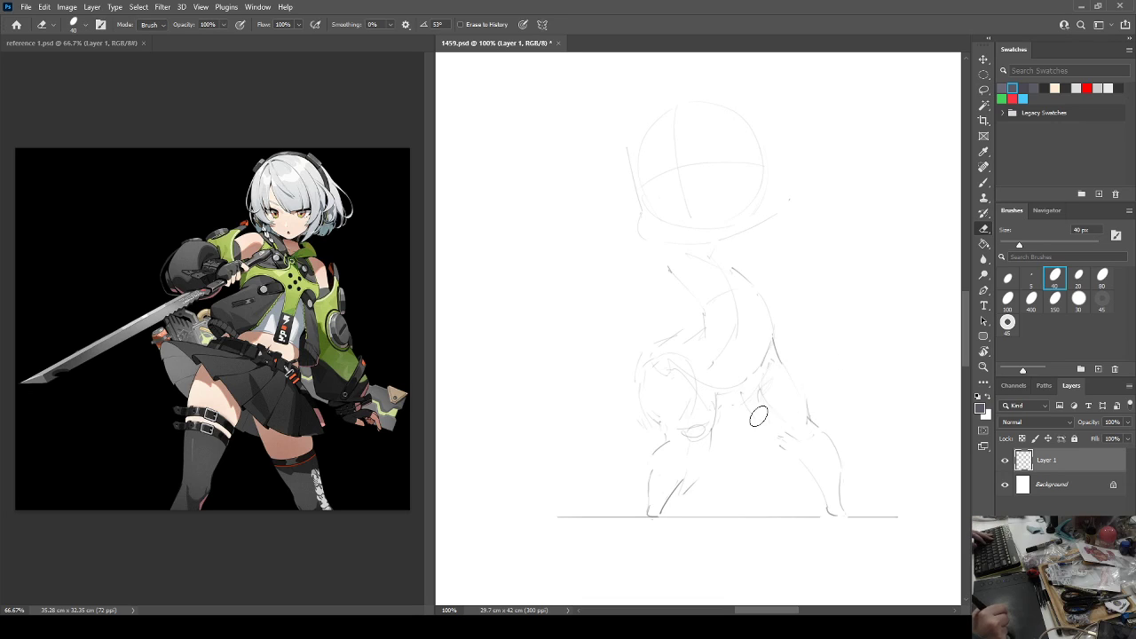
key("b")
key("e")
mouse_move(751, 412)
left_mouse_down()
mouse_move(766, 425)
mouse_move(808, 420)
mouse_move(804, 384)
left_mouse_up()
key("b")
key("e")
key("b")
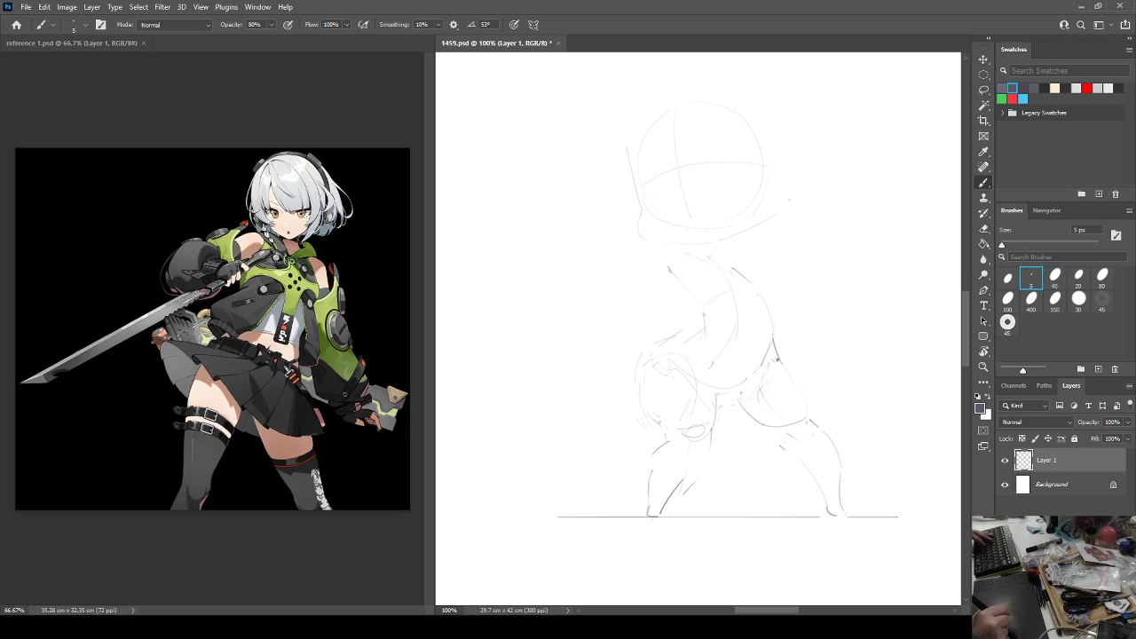
Soften the right thigh's bottom curve and redraw the outer thigh line from hip to knee.
key("e")
mouse_move(792, 426)
left_mouse_down()
mouse_move(809, 414)
mouse_move(771, 427)
left_mouse_up()
key("b")
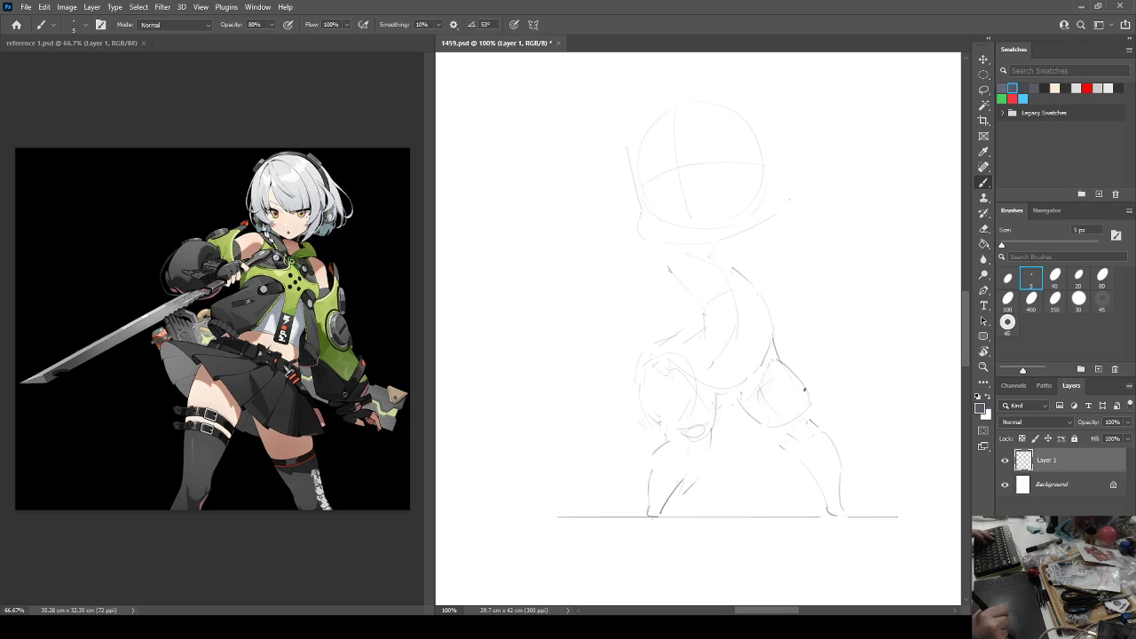
Soften the right thigh's outer line, then lasso the right lower leg and shift it up and inward under the knee.
key("e")
left_click_drag(785, 364, 805, 410)
key("b")
key("l")
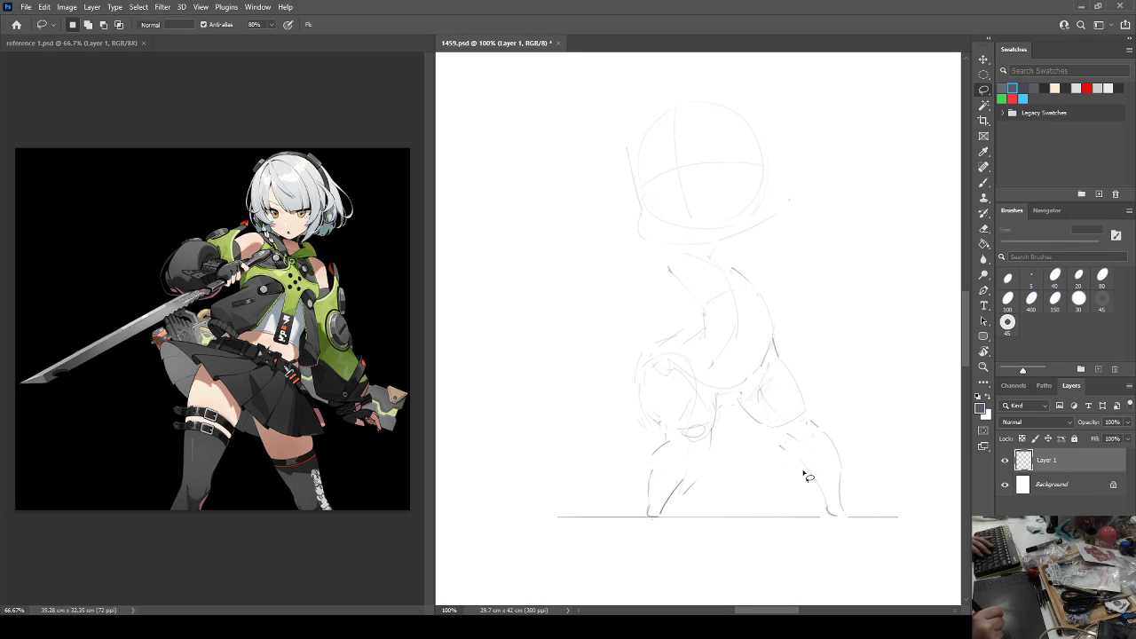
mouse_move(812, 477)
left_mouse_down()
mouse_move(918, 538)
mouse_move(785, 510)
mouse_move(809, 454)
left_mouse_up()
key("ctrl+d")
key("e")
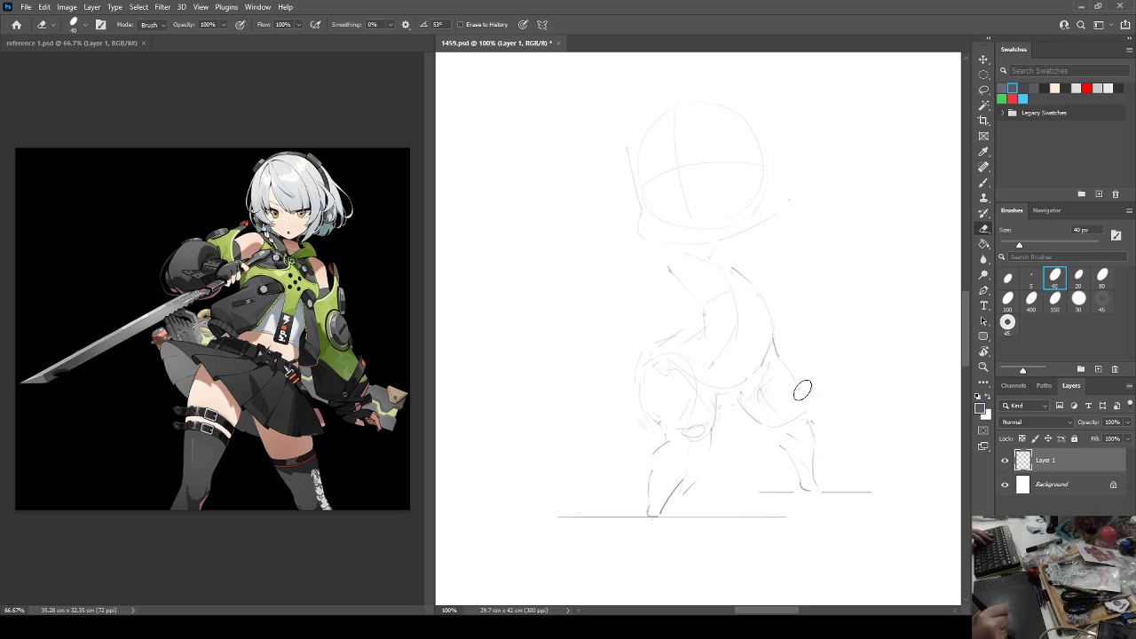
Touch up the right lower leg and erase most of the ground line, leaving short marks around each foot.
key("b")
key("e")
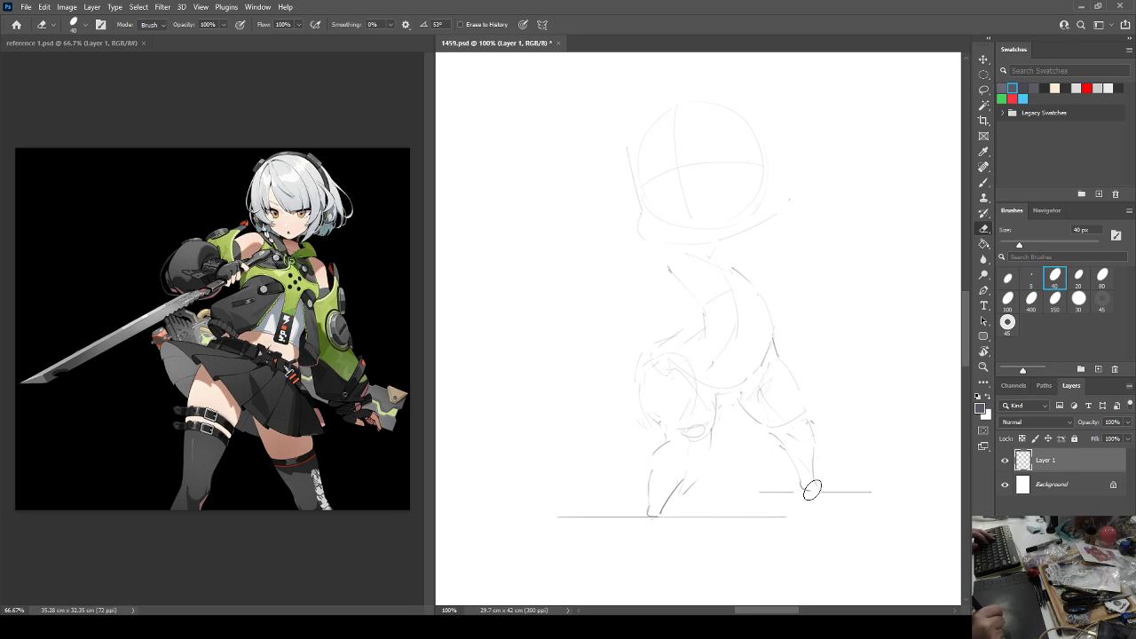
key("b")
key("e")
left_click_drag(848, 489, 888, 498)
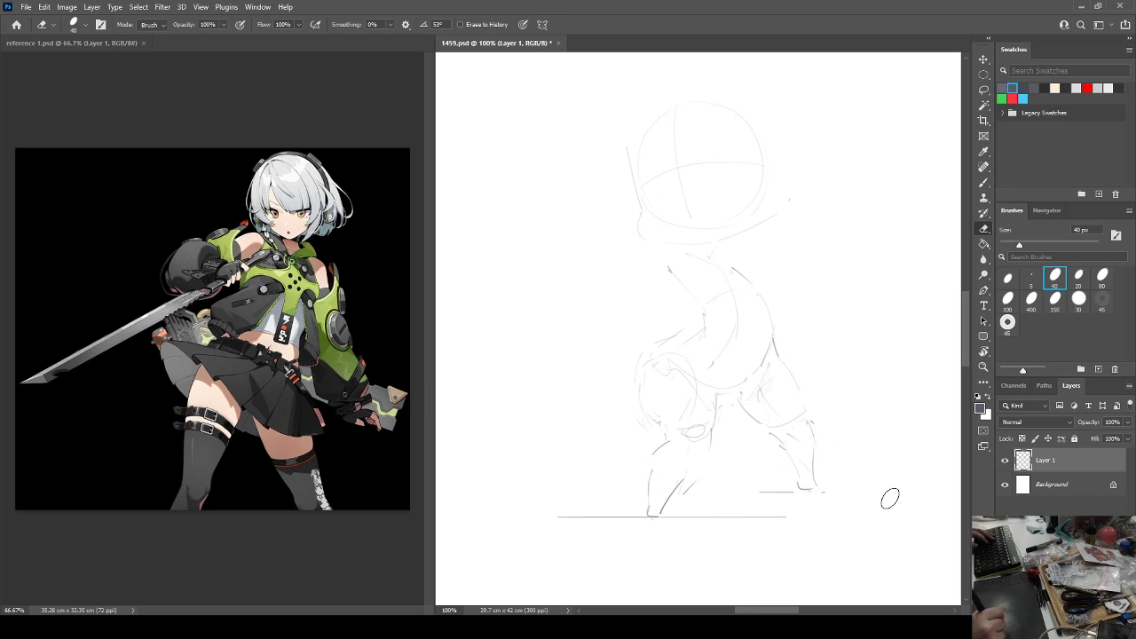
left_click_drag(785, 491, 754, 487)
left_click_drag(520, 515, 623, 516)
left_click_drag(781, 517, 727, 516)
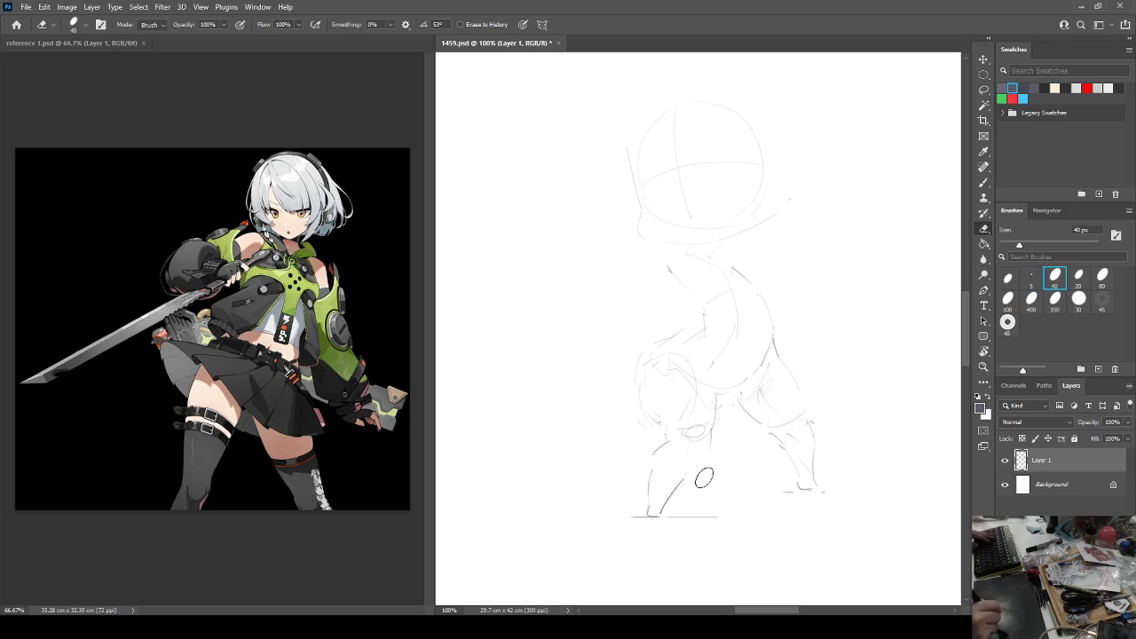
Thin the left shin's inner line, then lasso the left lower leg and shift it up and inward.
mouse_move(705, 477)
left_mouse_down()
mouse_move(666, 523)
mouse_move(679, 478)
mouse_move(661, 517)
left_mouse_up()
key("b")
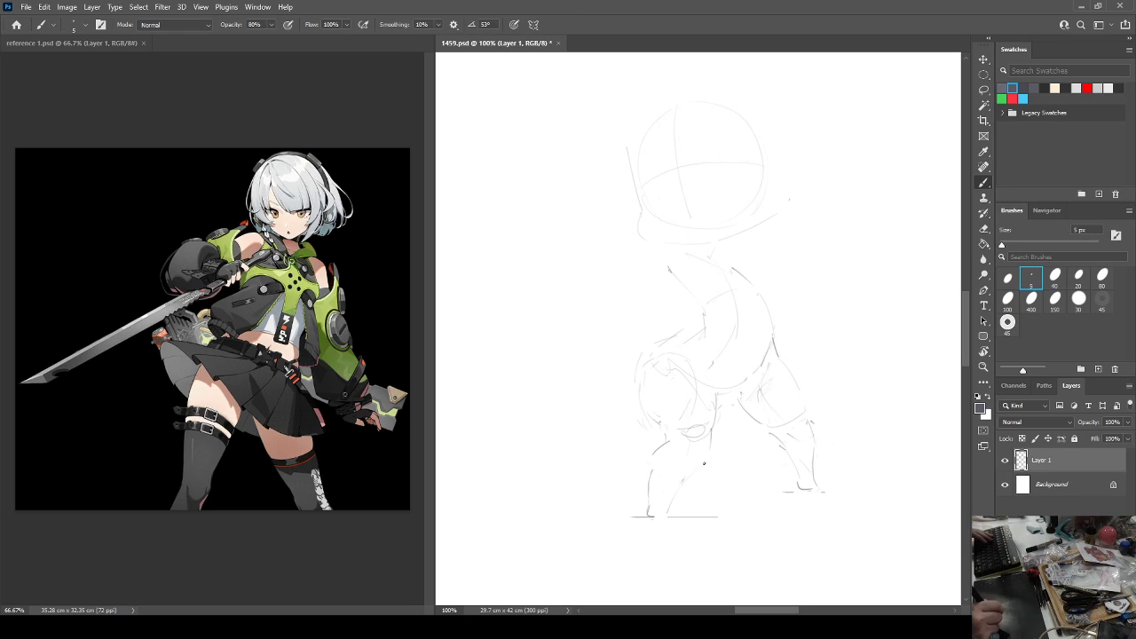
key("l")
mouse_move(628, 482)
left_mouse_down()
mouse_move(745, 489)
mouse_move(537, 536)
mouse_move(674, 472)
left_mouse_up()
key("e")
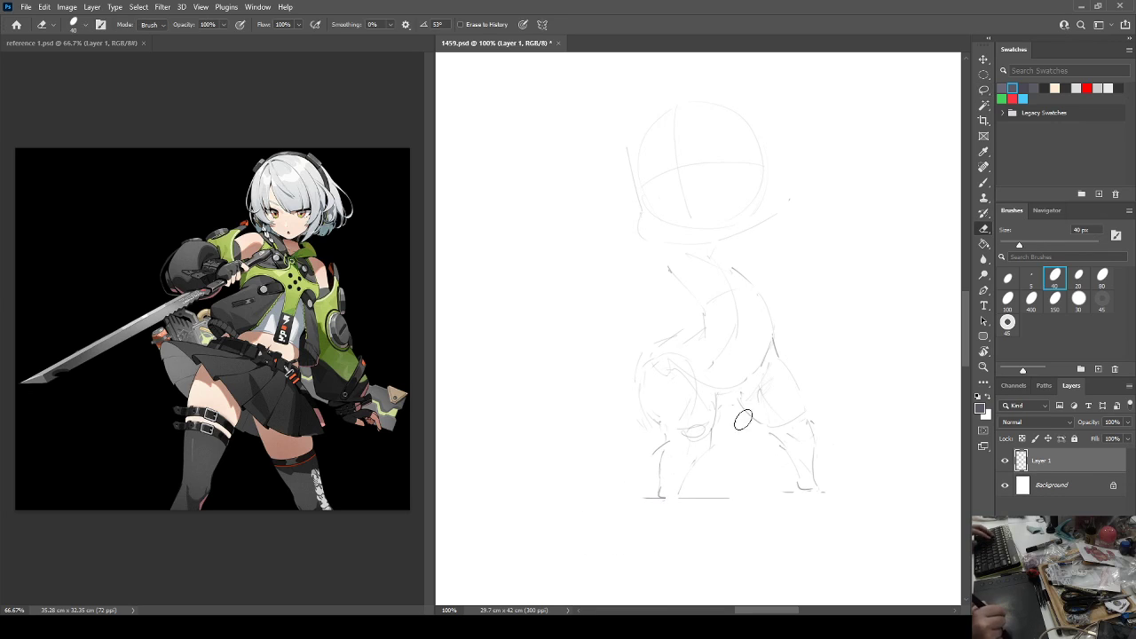
Erase the left knee's rough construction lines and redraw the calf's inner line from the knee to the ankle.
key("b")
key("e")
mouse_move(700, 435)
left_mouse_down()
mouse_move(683, 420)
mouse_move(704, 461)
left_mouse_up()
key("b")
key("e")
key("b")
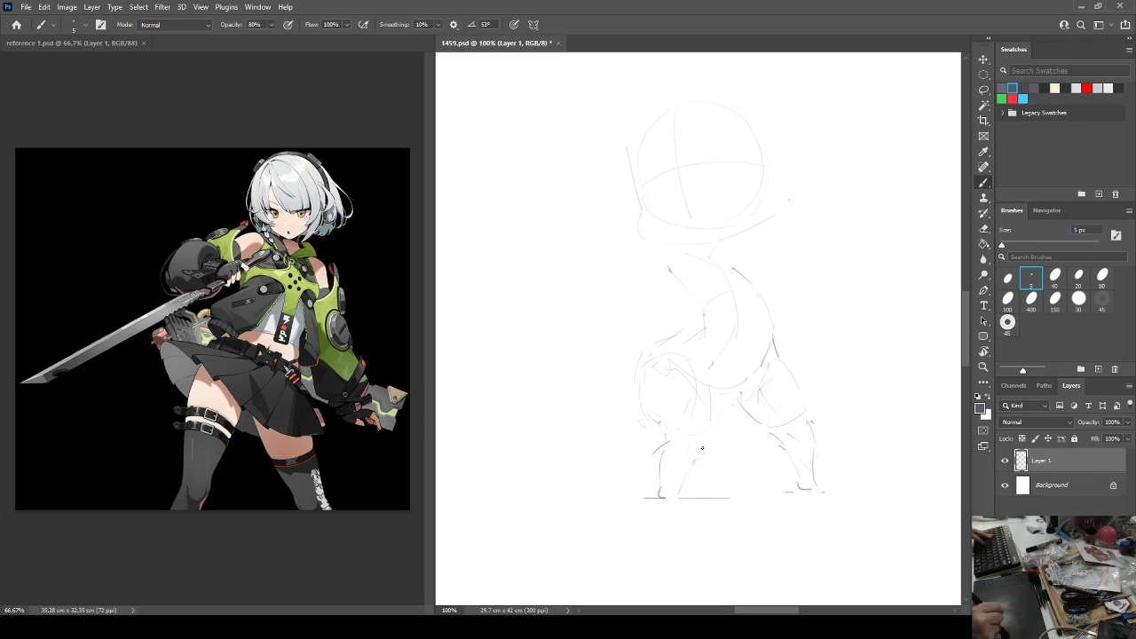
key("e")
key("b")
key("e")
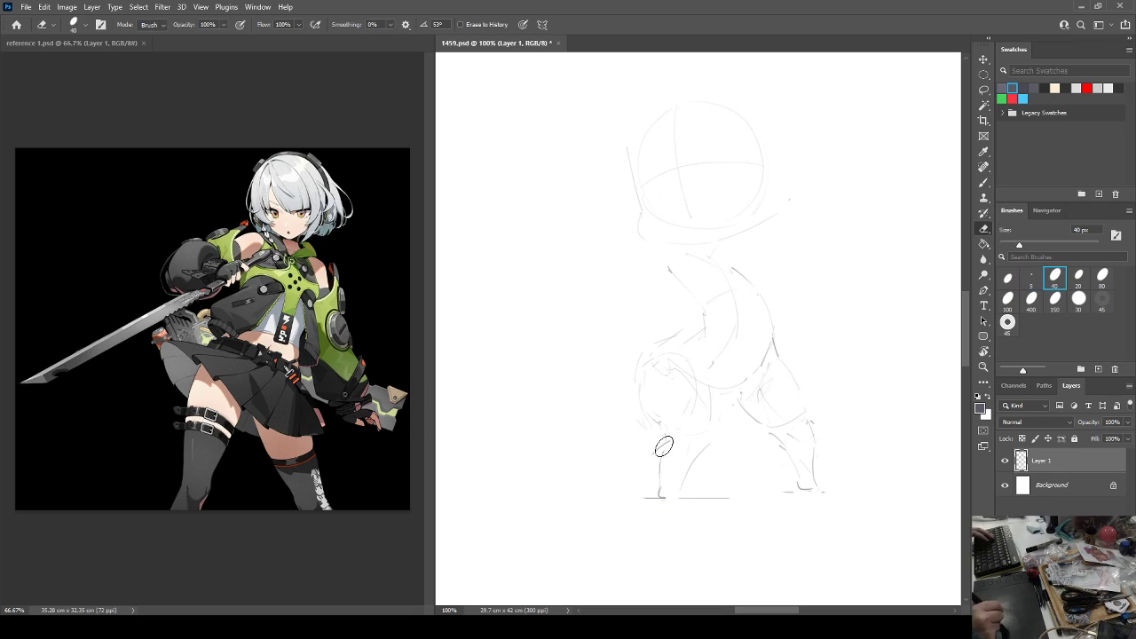
left_click_drag(651, 449, 665, 431)
key("b")
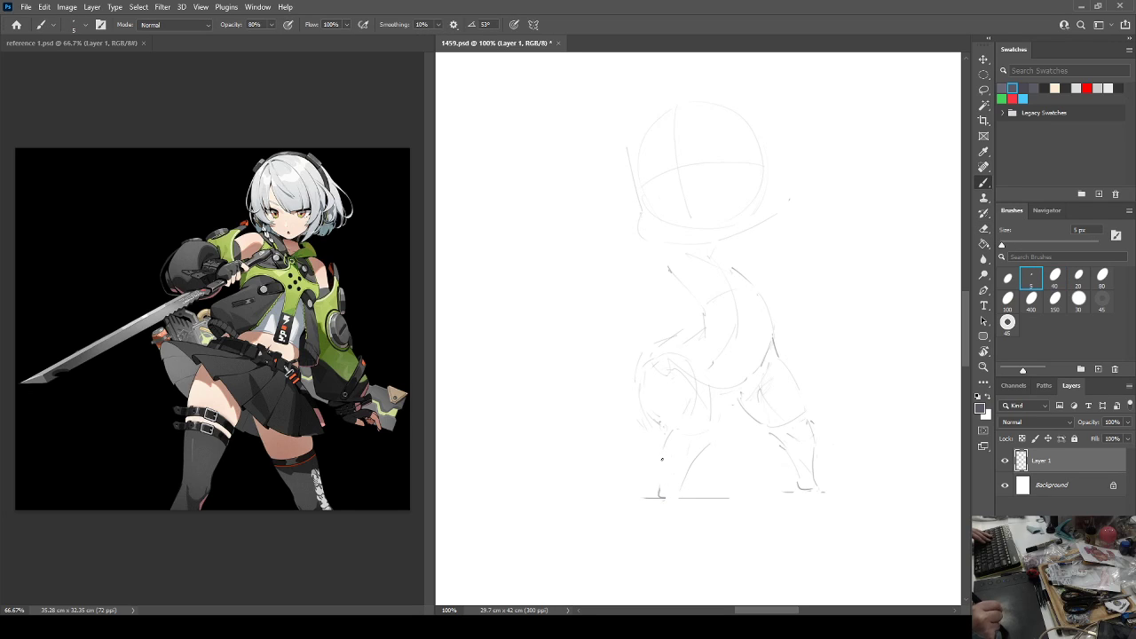
Redraw the left calf's outer contour and the small rounded foot, erasing the rough marks at the knee and ankle.
key("e")
mouse_move(654, 490)
left_mouse_down()
mouse_move(680, 498)
mouse_move(713, 436)
mouse_move(666, 489)
left_mouse_up()
key("b")
key("e")
key("b")
key("e")
key("b")
key("e")
key("b")
key("e")
key("b")
key("e")
left_click_drag(670, 423, 667, 446)
key("b")
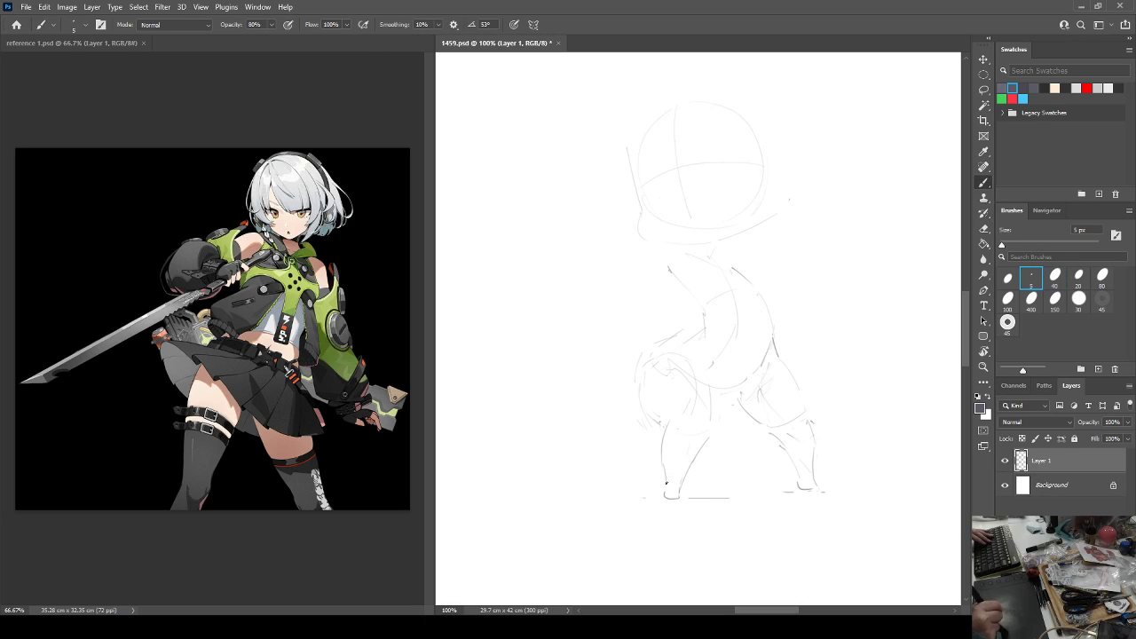
Erase the left thigh's outer outline and the torso's left outline from the shoulder to the hip.
key("e")
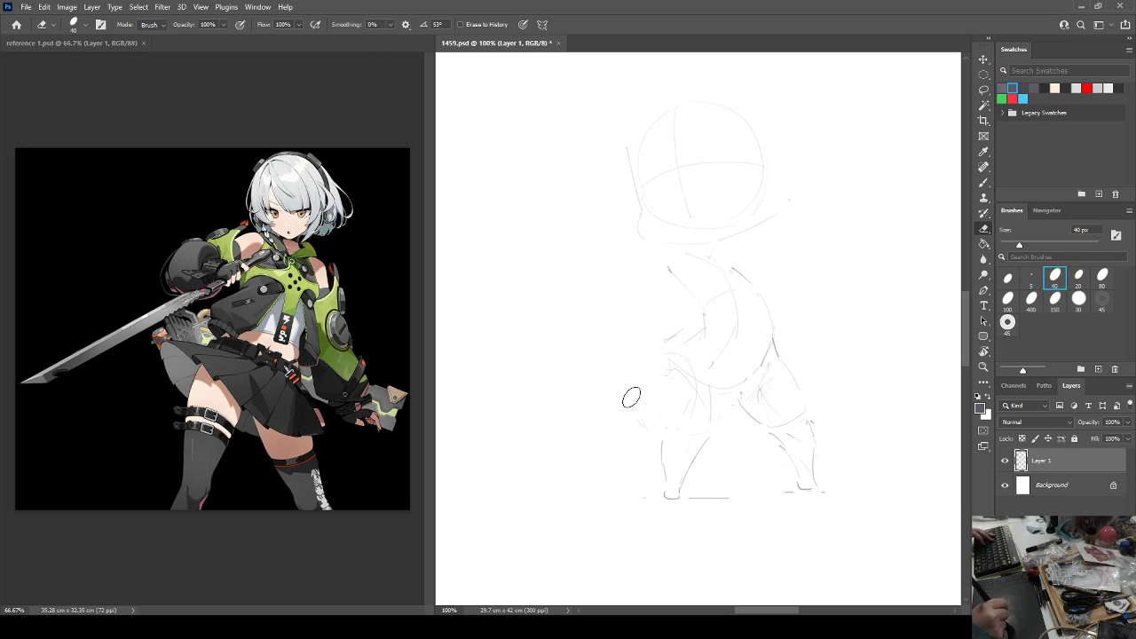
key("b")
key("e")
left_click_drag(702, 340, 701, 317)
key("b")
mouse_move(673, 270)
left_mouse_down()
mouse_move(694, 300)
mouse_move(663, 263)
left_mouse_up()
key("e")
key("b")
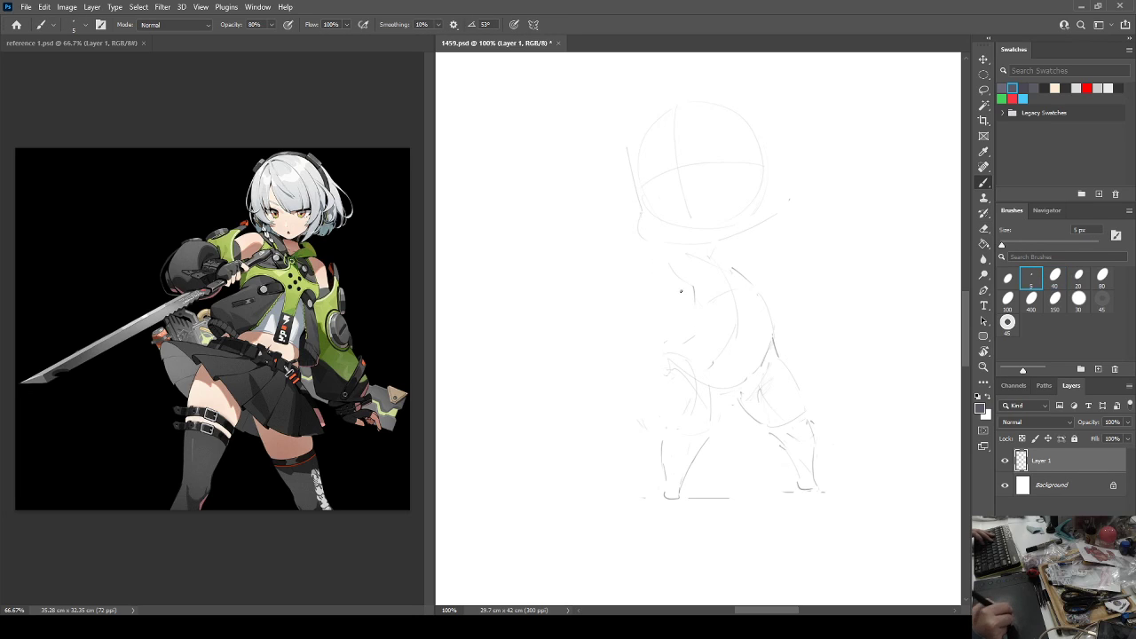
Redraw the left body contour from the shoulder through the waist and around the thigh, including the inner thigh line.
left_click_drag(678, 274, 704, 298)
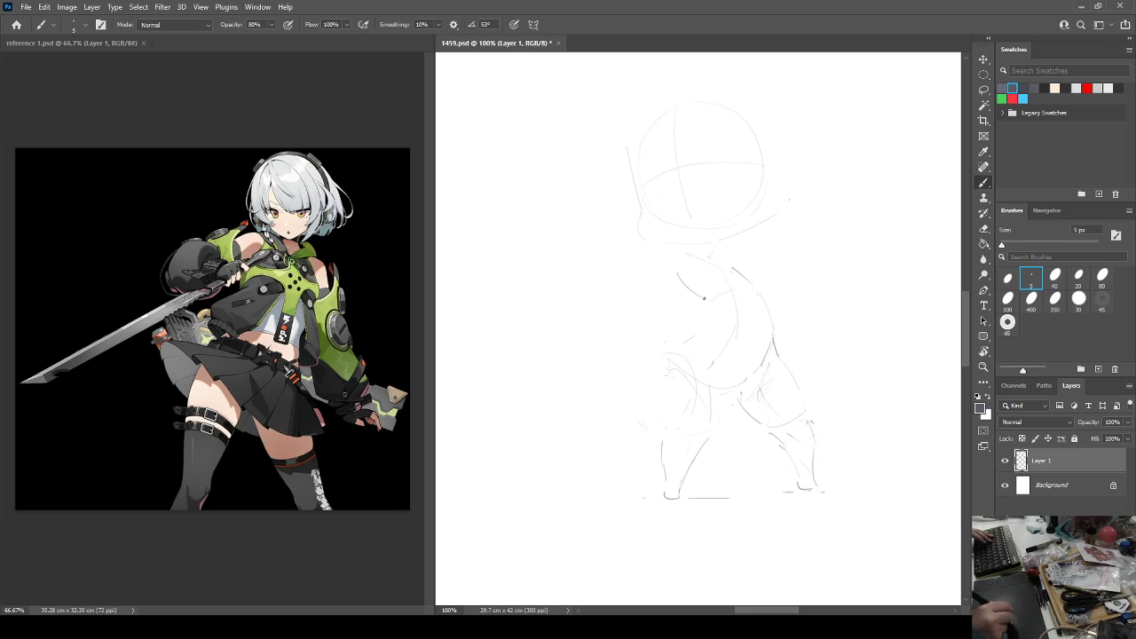
left_click_drag(661, 352, 702, 307)
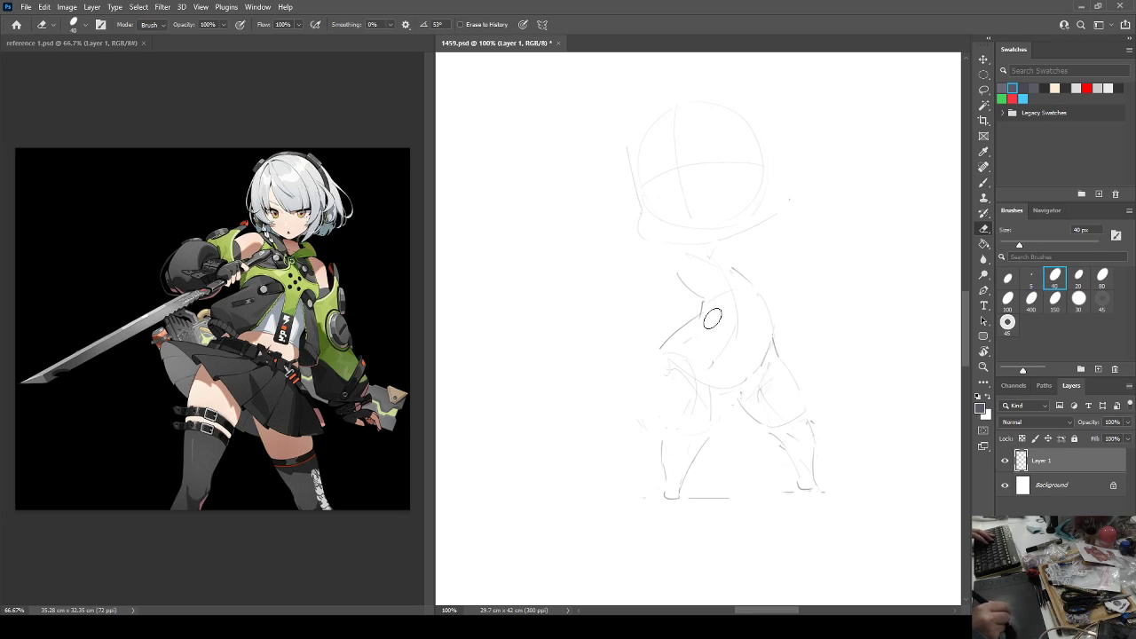
left_click_drag(658, 348, 651, 405)
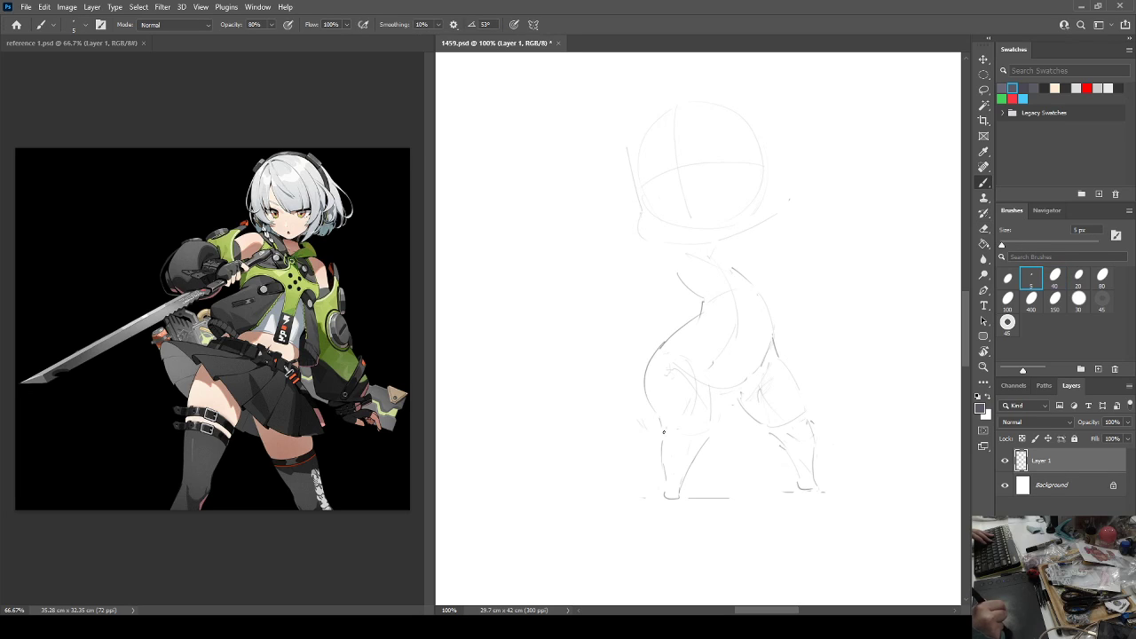
left_click_drag(708, 438, 715, 371)
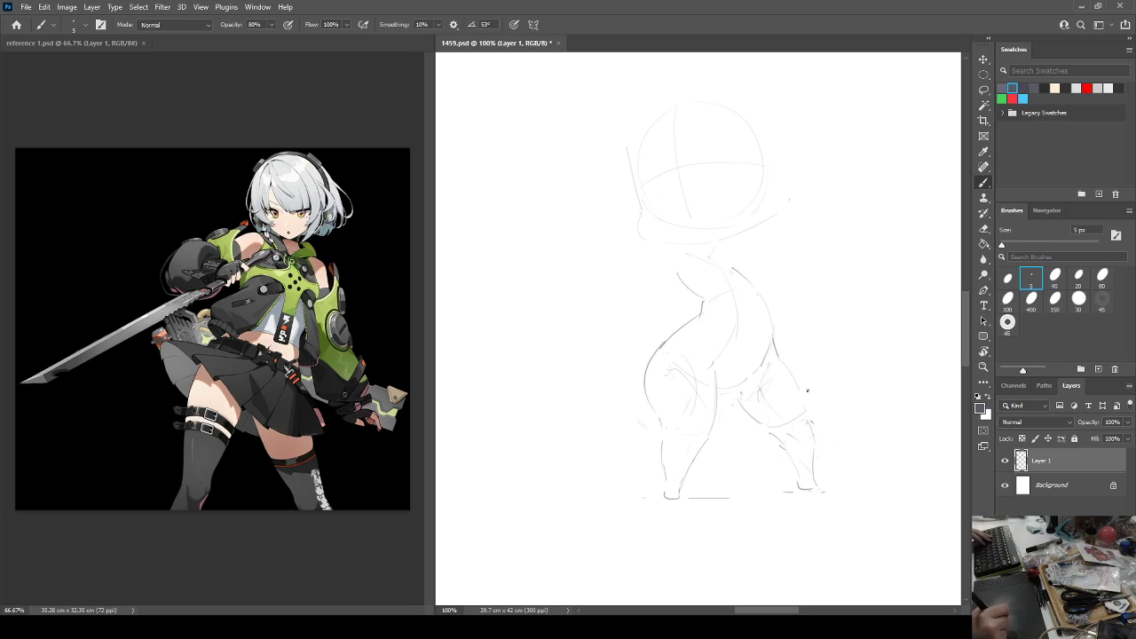
Redraw the right thigh's outer curve and the inner line from crotch to calf, then check the figure mirrored.
left_click_drag(780, 359, 801, 415)
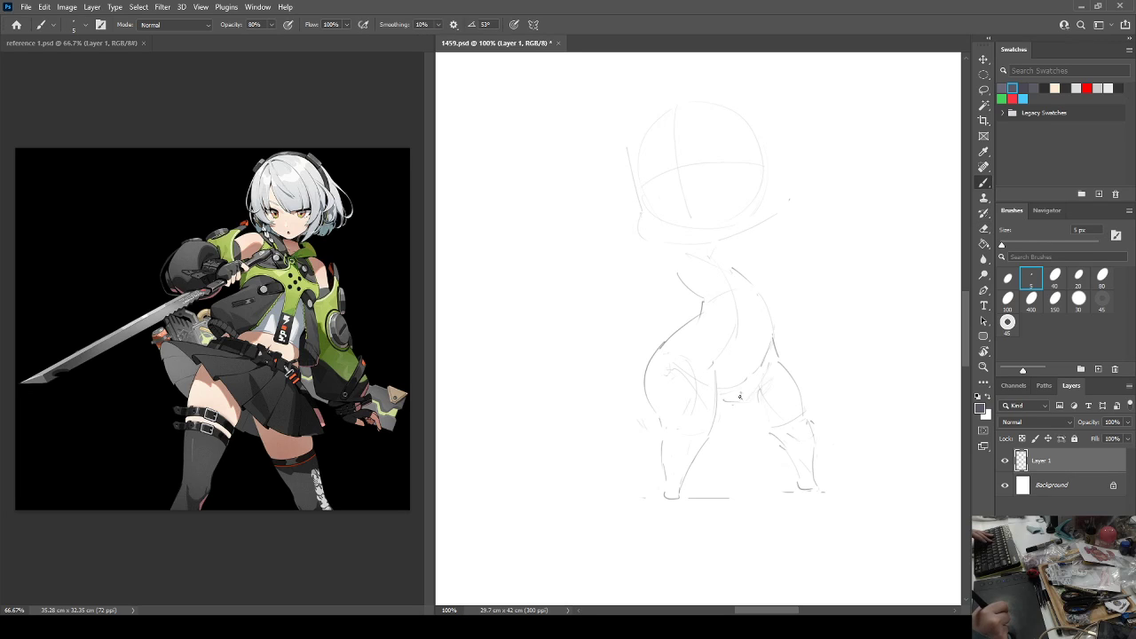
left_click_drag(739, 396, 789, 471)
key("e")
key("ctrl+shift+h")
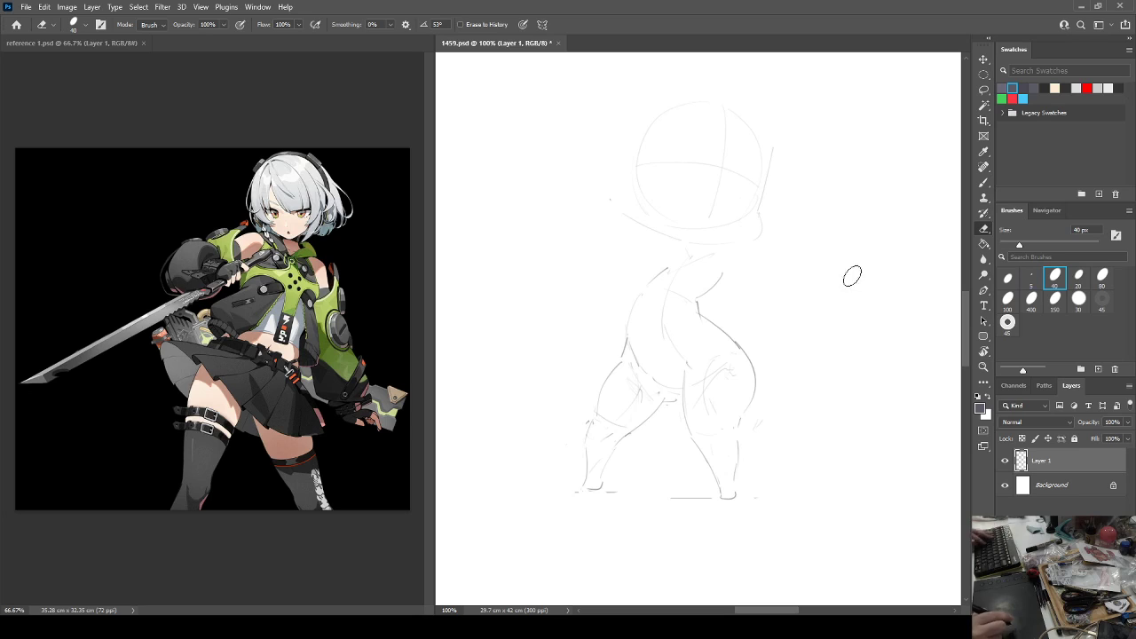
key("ctrl+shift+h")
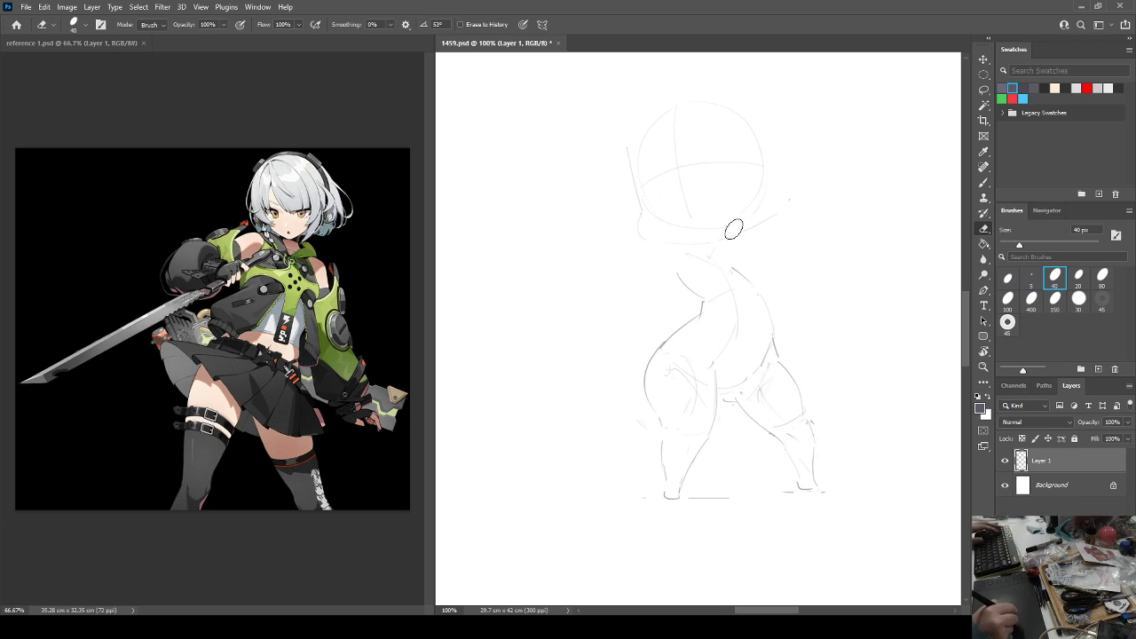
Erase the rough neck mark and sketch the two sides of a short neck between the head and the shoulders.
key("b")
key("e")
left_click_drag(712, 255, 706, 252)
key("b")
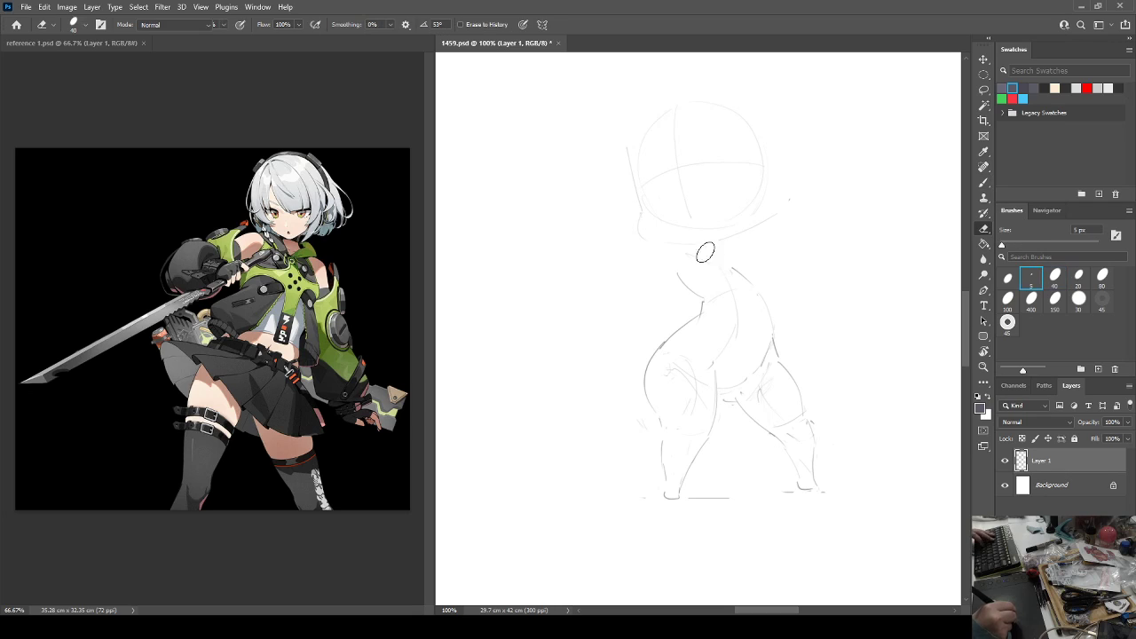
key("b")
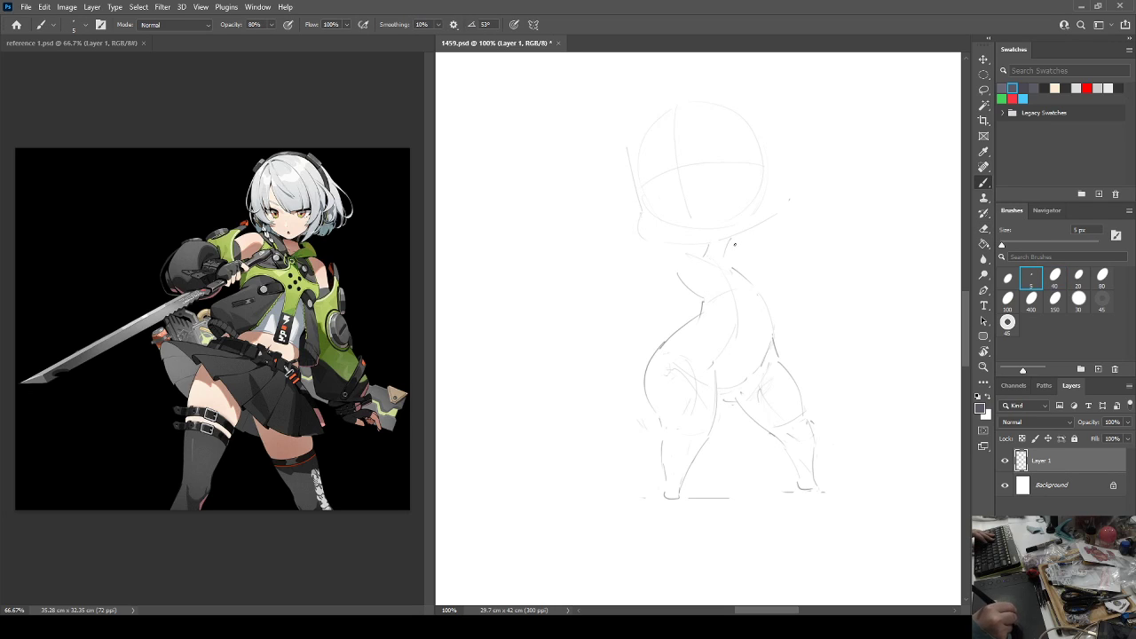
key("e")
key("period")
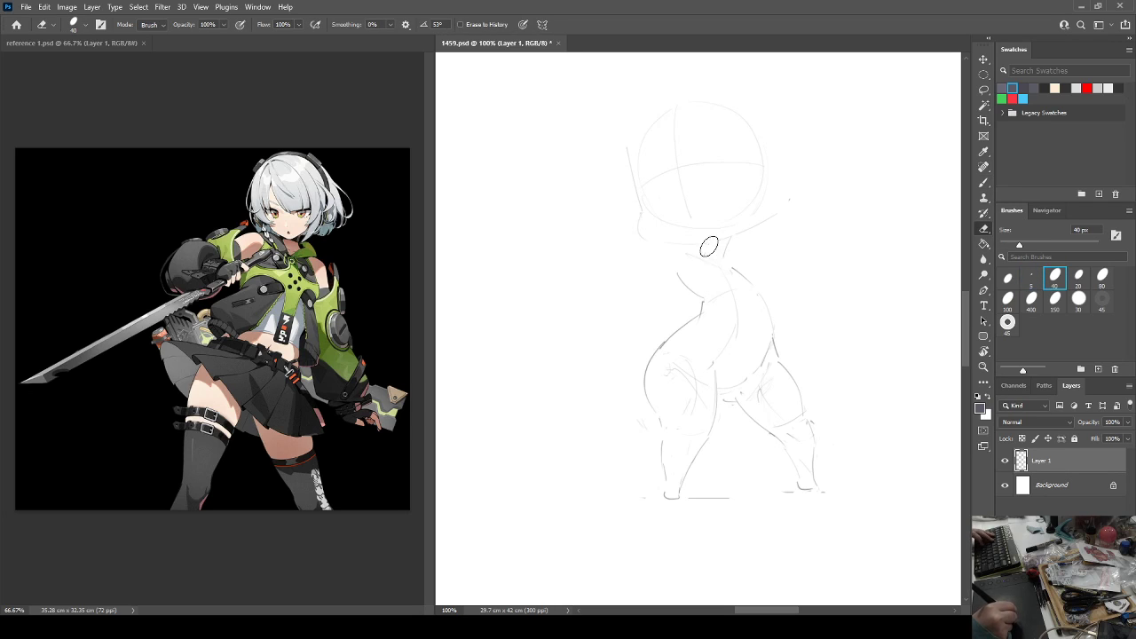
key("b")
key("e")
key("b")
key("e")
key("b")
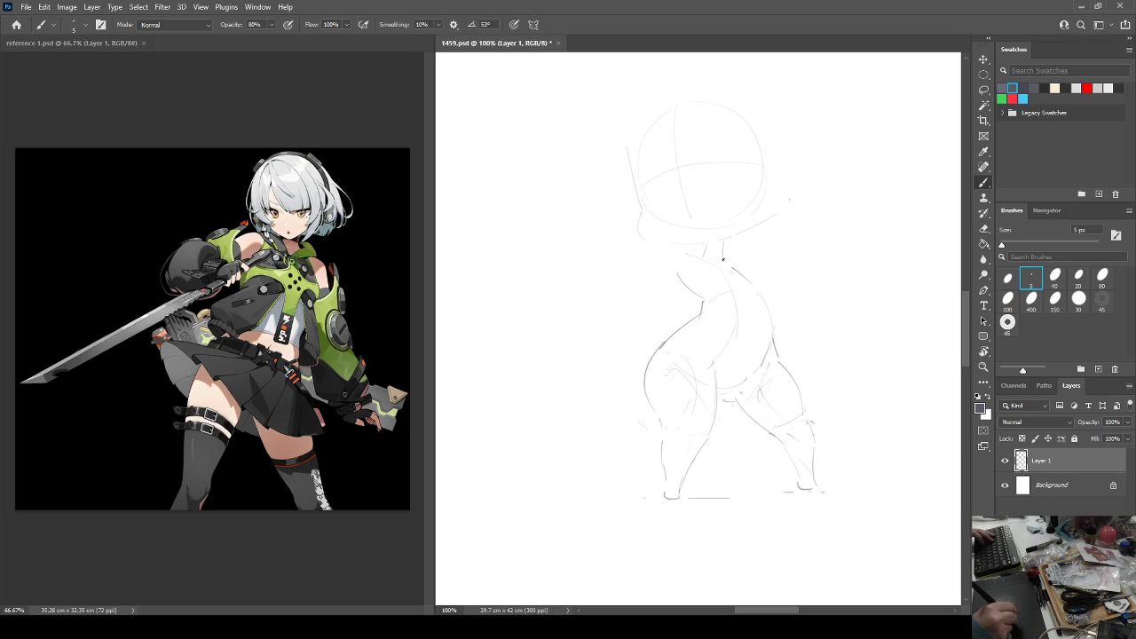
key("e")
key("b")
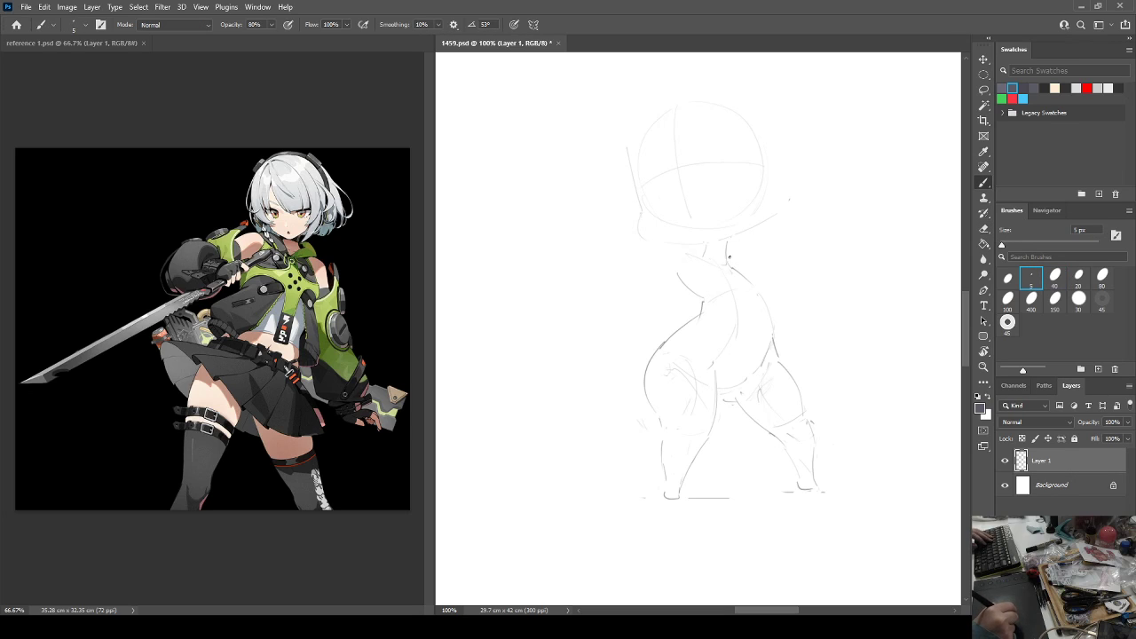
Redraw the right shoulder as a rounded cap and sketch the left shoulder with its raised upper arm.
key("e")
key("b")
key("e")
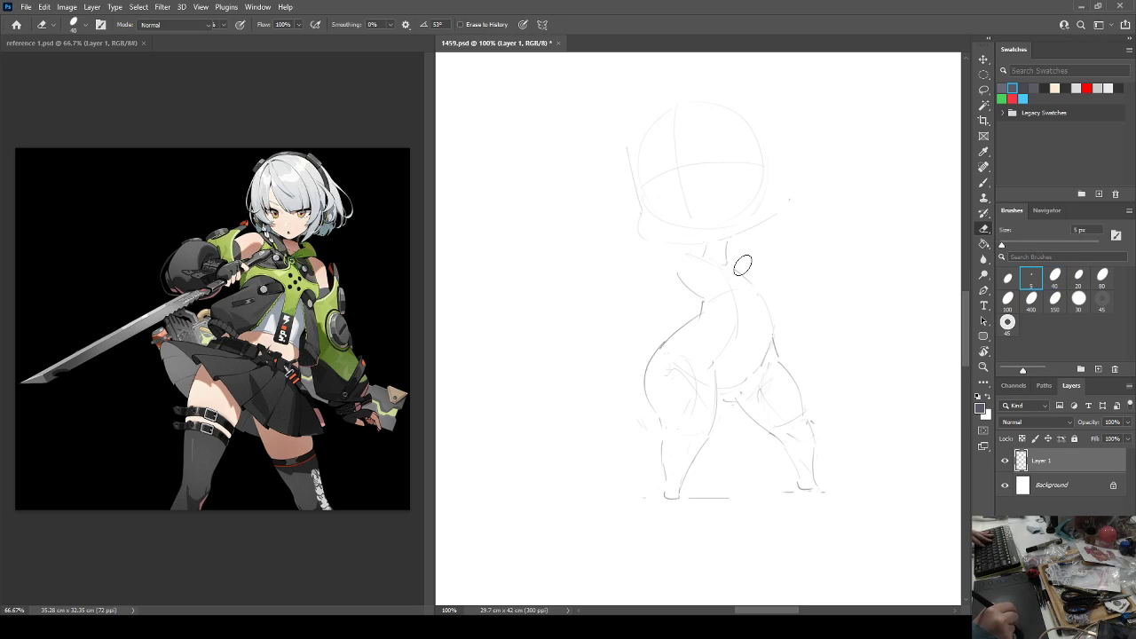
key("b")
left_click_drag(744, 265, 759, 291)
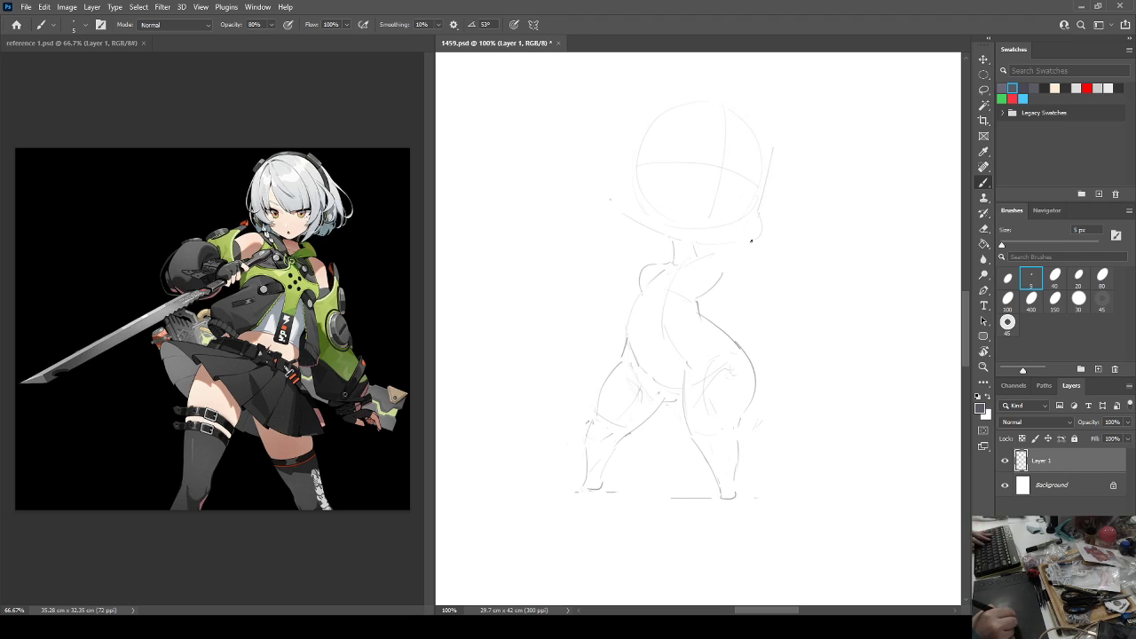
key("e")
key("b")
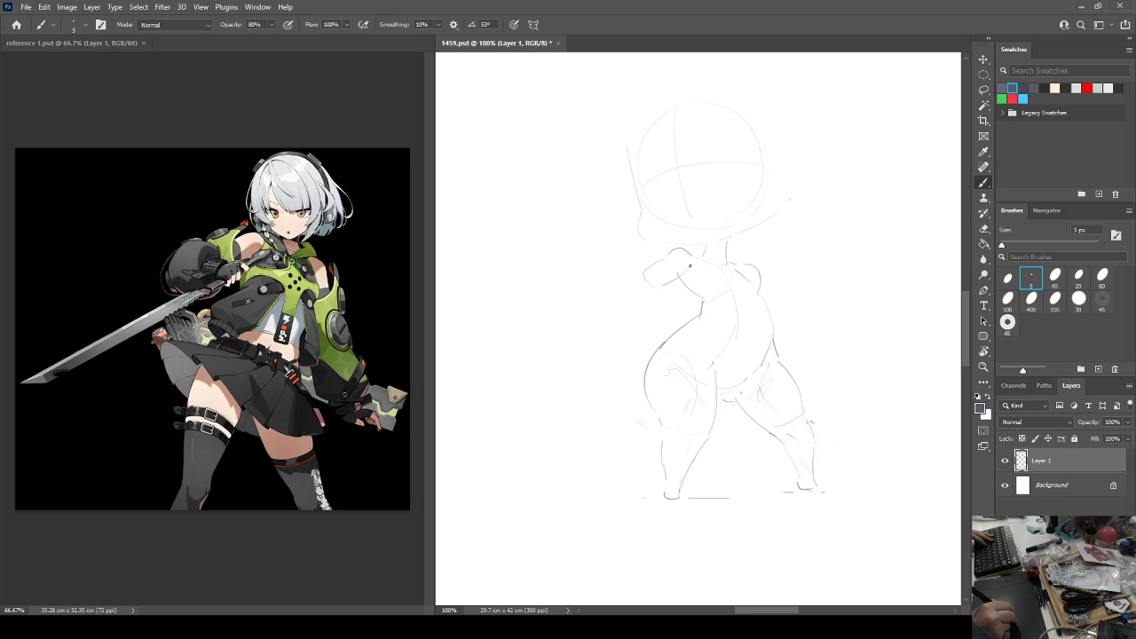
Clean up the right shoulder and sketch the right arm extending outward to an open hand with spread fingers.
key("e")
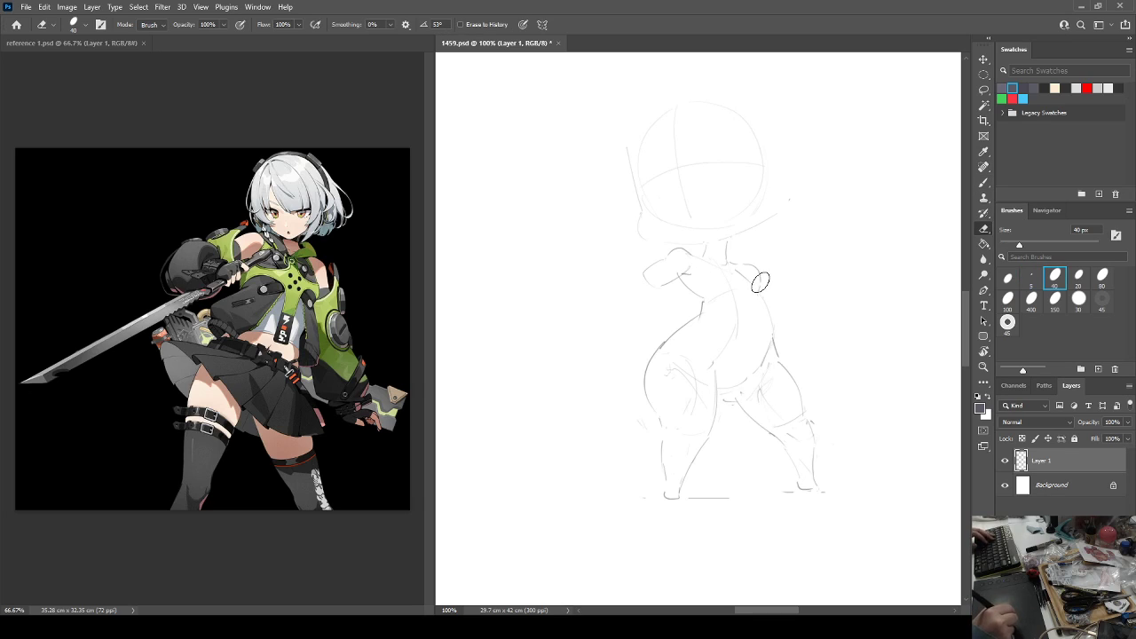
key("b")
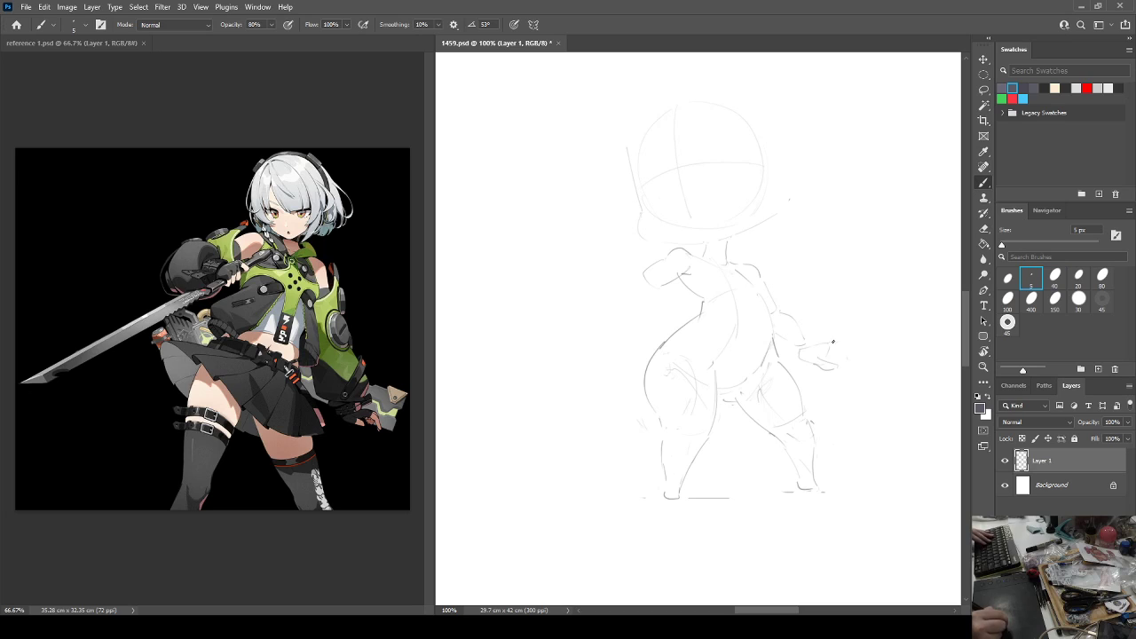
left_click_drag(846, 346, 829, 357)
key("e")
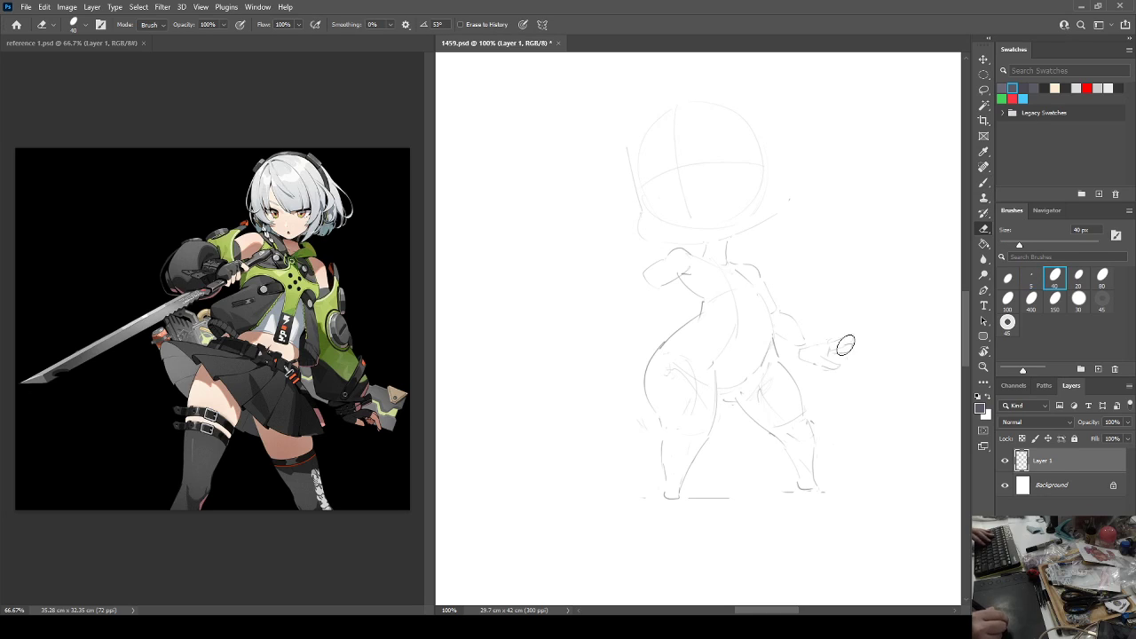
key("b")
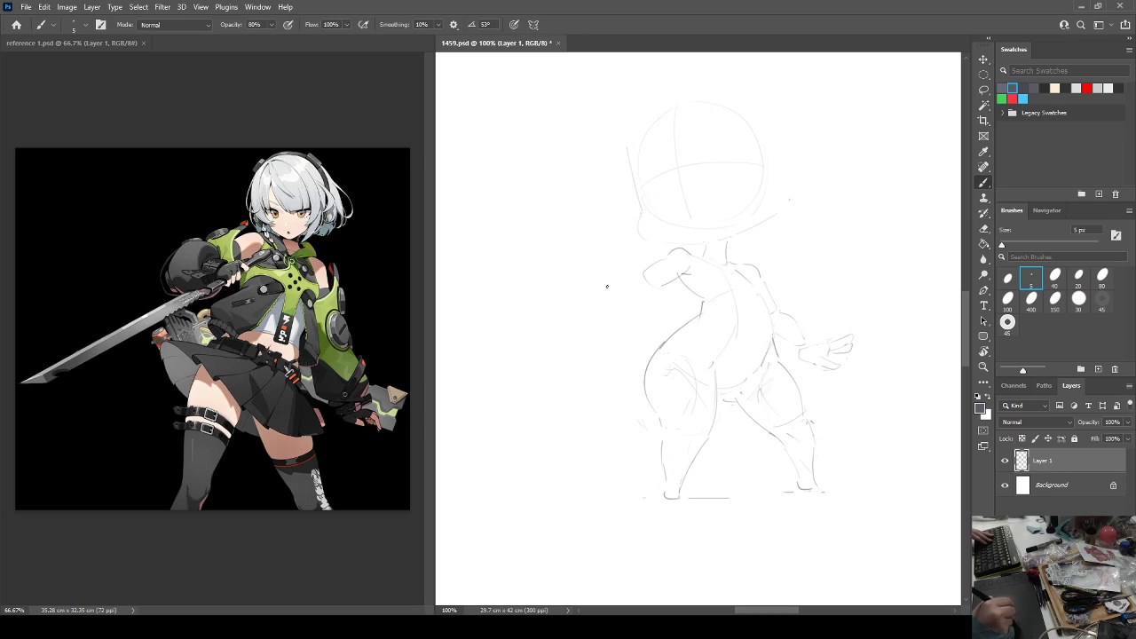
Sketch the curled fingers of a gripping left fist beside the raised left arm.
mouse_move(613, 278)
left_mouse_down()
mouse_move(619, 267)
mouse_move(624, 293)
left_mouse_up()
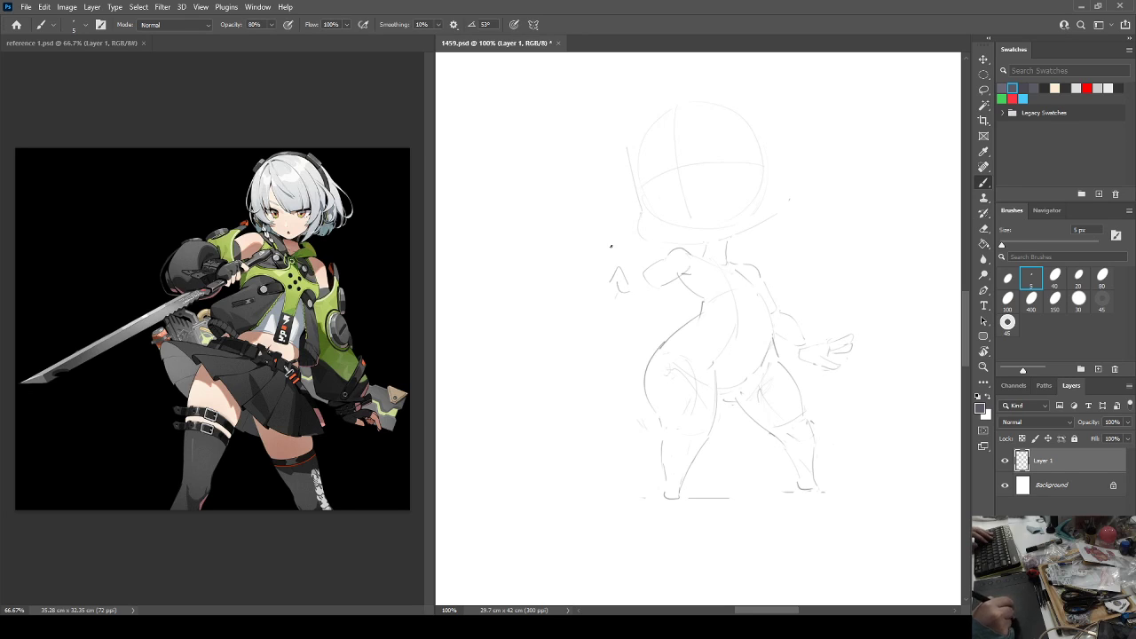
key("e")
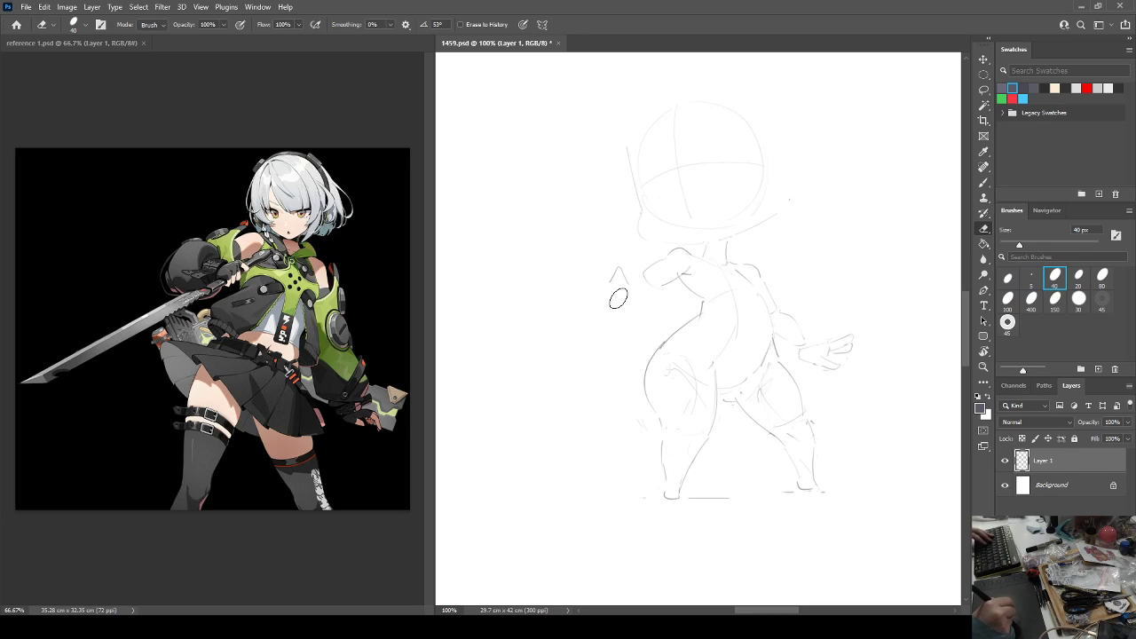
key("b")
left_click_drag(611, 281, 599, 292)
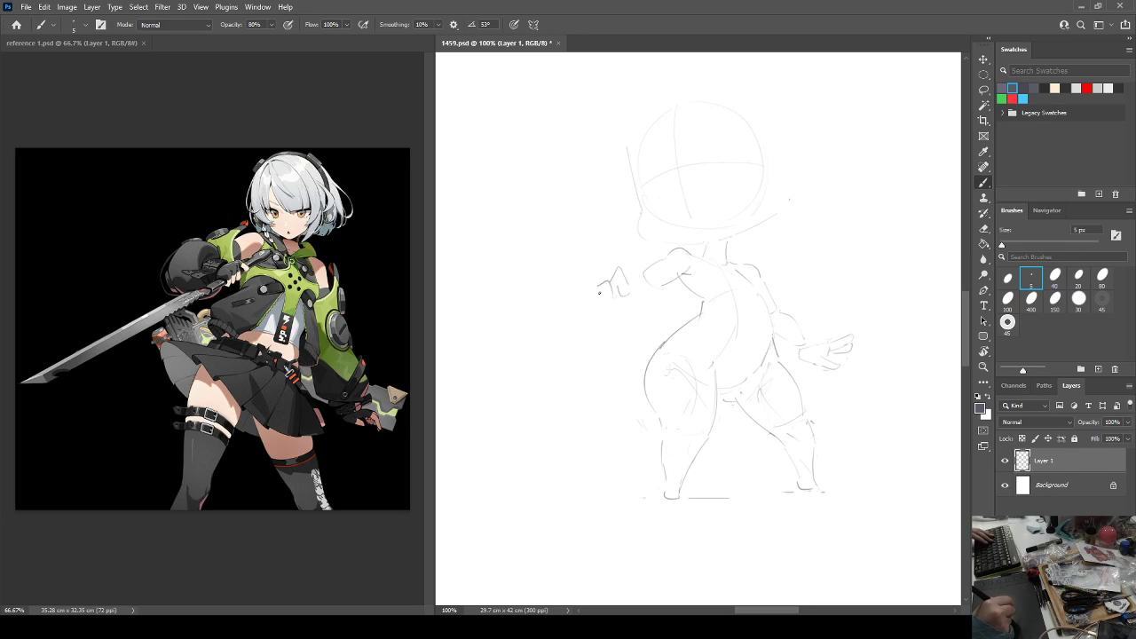
key("ctrl+z")
left_click_drag(588, 290, 603, 302)
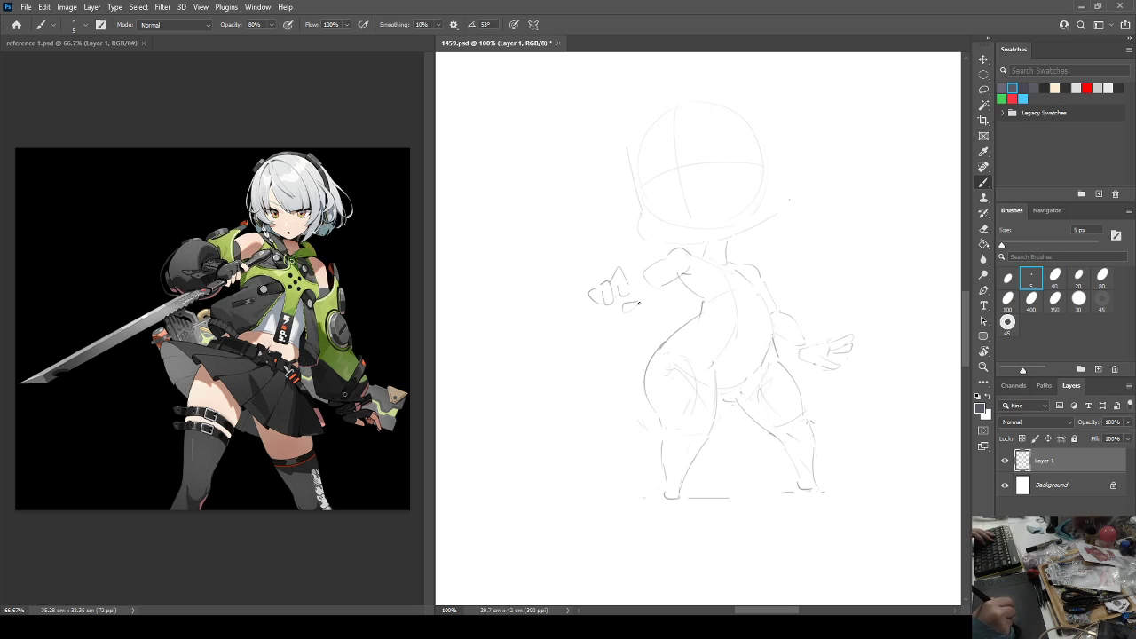
left_click(552, 303)
left_click_drag(538, 309, 674, 283)
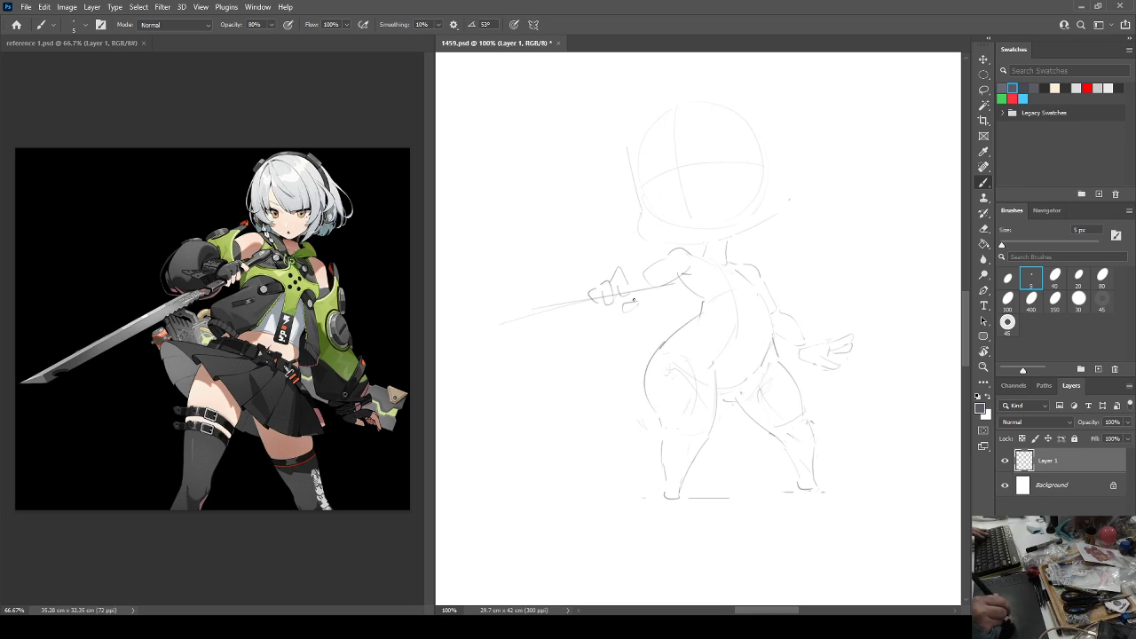
key("ctrl+z")
Sketch the grip and the sword blade slanting down and outward from the fist.
left_click_drag(572, 337, 635, 275)
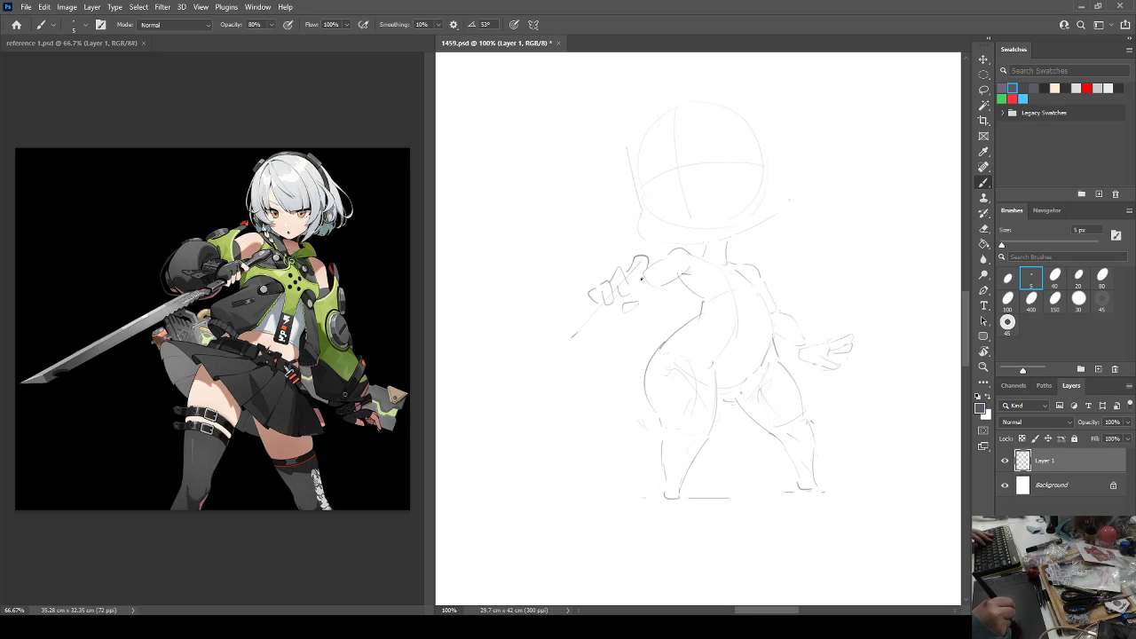
mouse_move(651, 264)
left_mouse_down()
mouse_move(634, 261)
mouse_move(526, 334)
mouse_move(563, 346)
mouse_move(593, 321)
left_mouse_up()
key("e")
key("b")
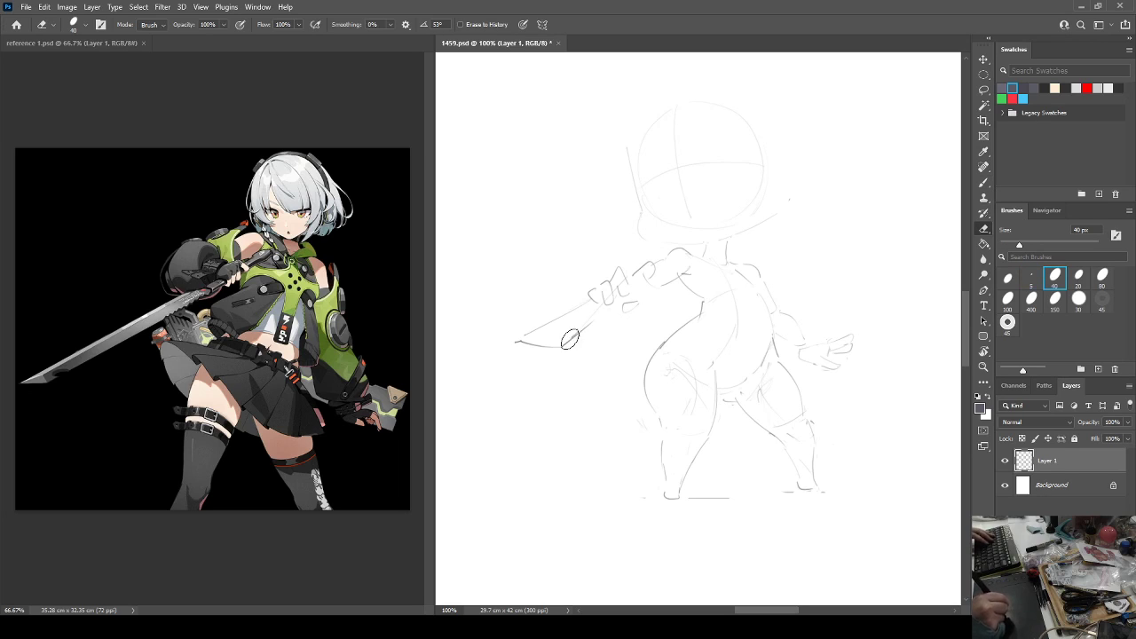
key("ctrl+z")
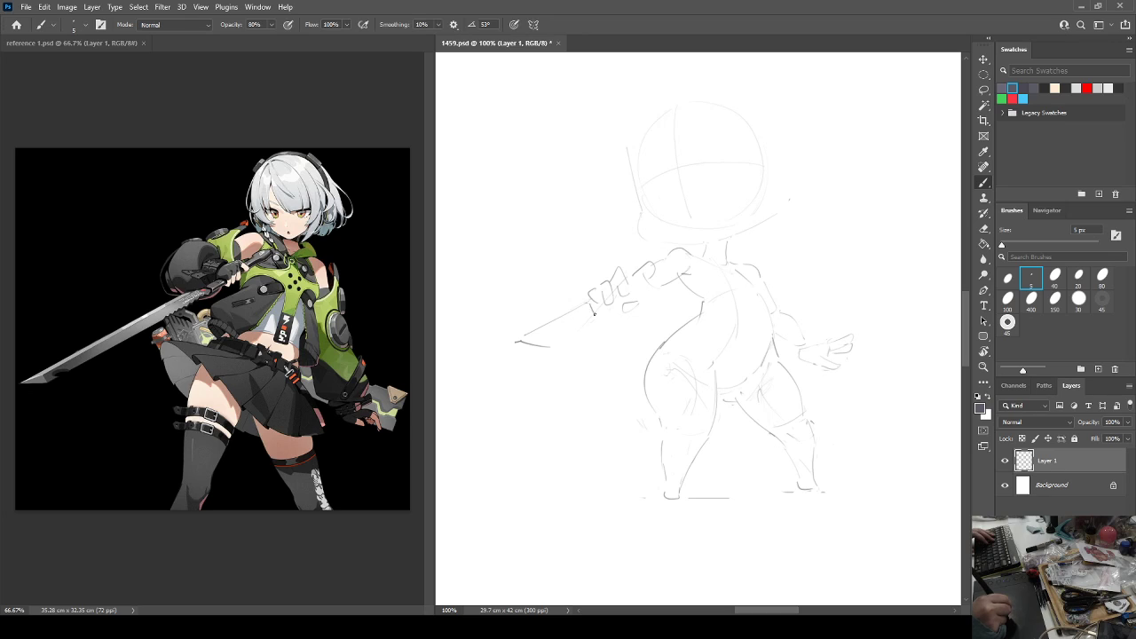
Erase the overlapping forearm lines and sketch the sword's handle running from the fist toward the left shoulder.
key("e")
left_click_drag(650, 269, 634, 270)
key("b")
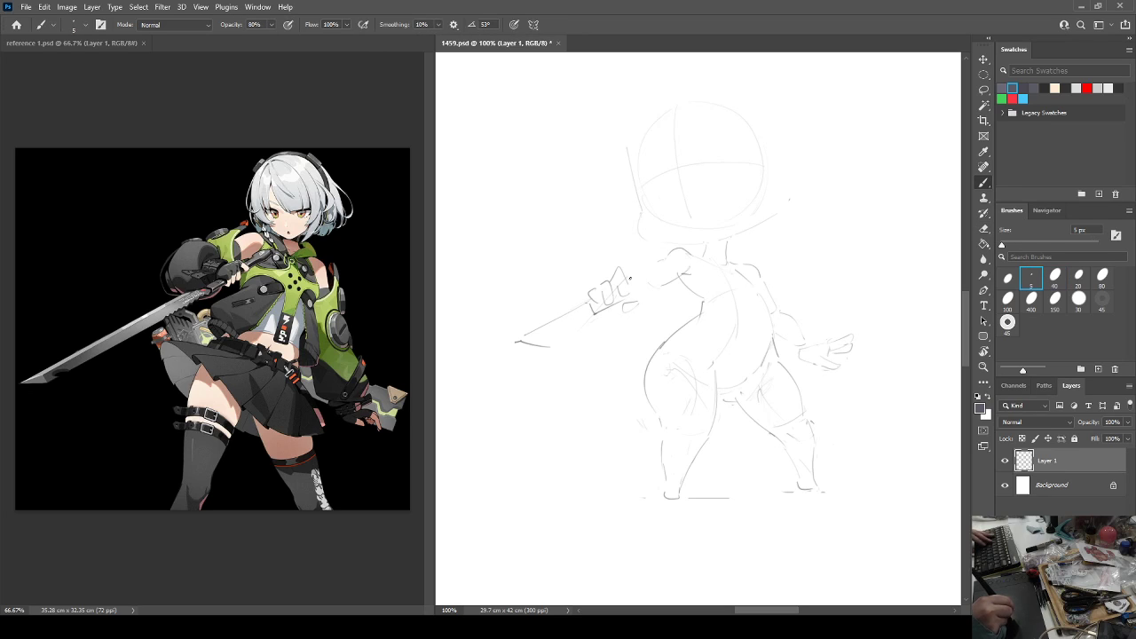
key("e")
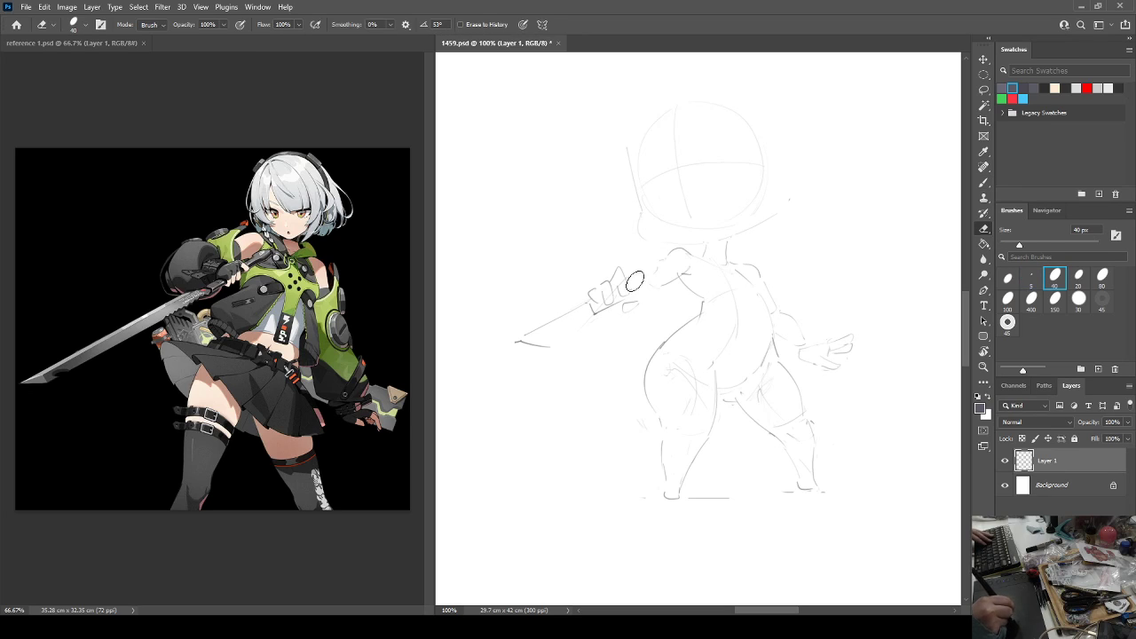
key("b")
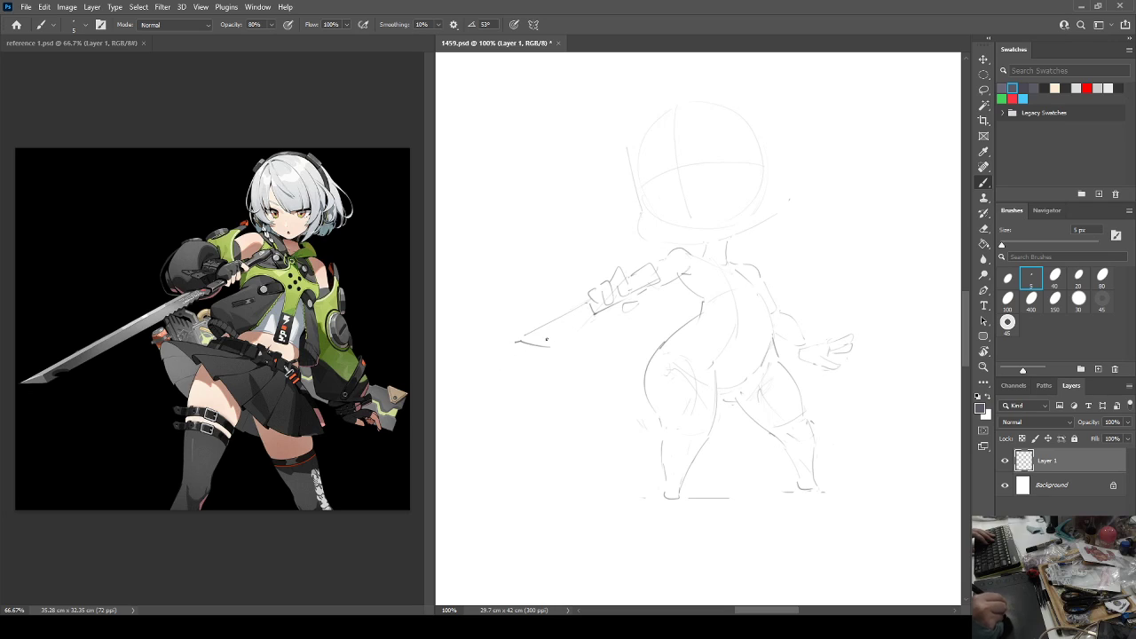
Redraw the sword blade wider, with a slanted tip and a notch along its lower edge.
key("ctrl+z")
key("ctrl+z")
mouse_move(536, 365)
left_mouse_down()
mouse_move(566, 350)
mouse_move(543, 363)
mouse_move(549, 344)
mouse_move(540, 356)
mouse_move(595, 323)
mouse_move(565, 340)
left_mouse_up()
key("e")
key("b")
key("e")
key("ctrl+shift+h")
key("h")
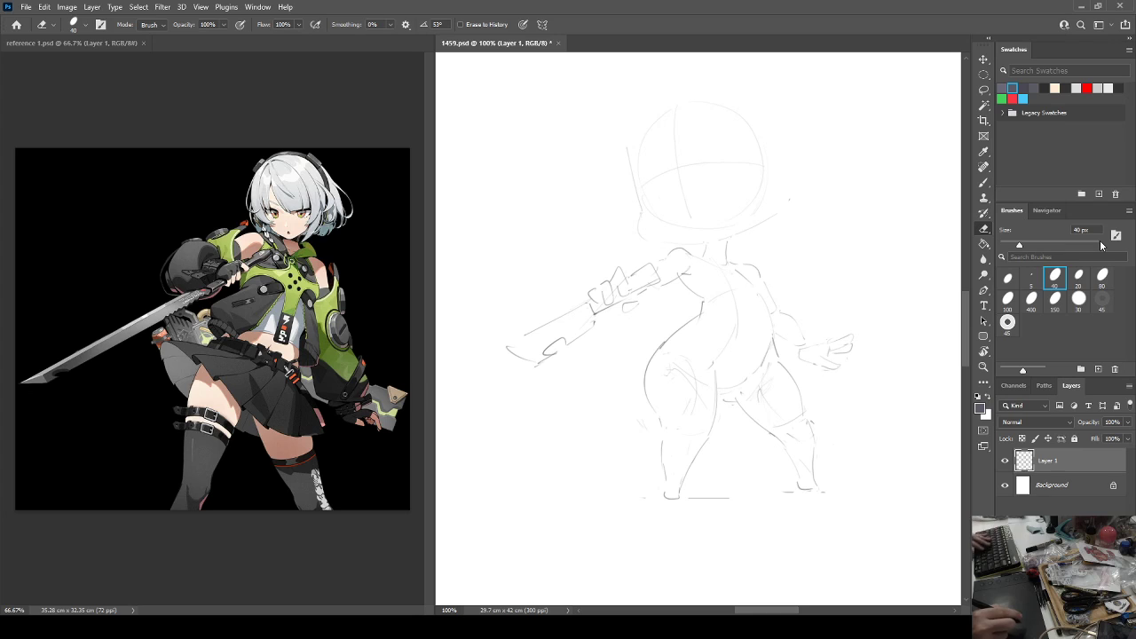
Lasso the fist with the sword, move it in front of the chest and erase the overlapping body lines.
key("l")
mouse_move(652, 297)
left_mouse_down()
mouse_move(664, 267)
mouse_move(574, 248)
mouse_move(482, 381)
mouse_move(693, 304)
left_mouse_up()
key("ctrl+d")
key("e")
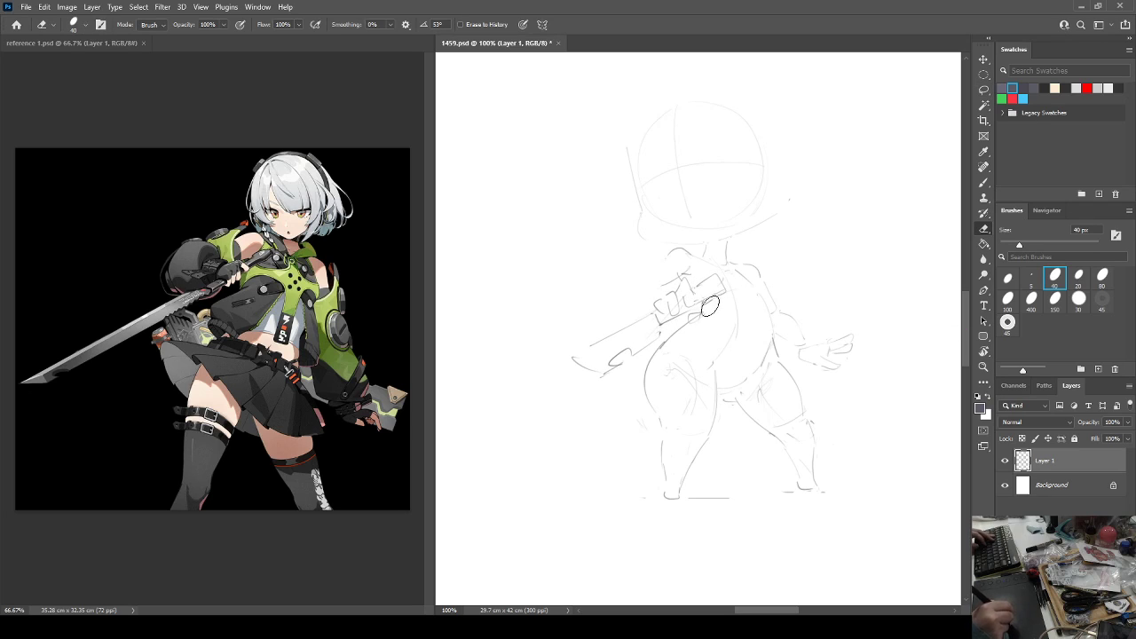
Redraw the end of the sword's handle and sketch the lower fingers wrapped around the grip.
key("b")
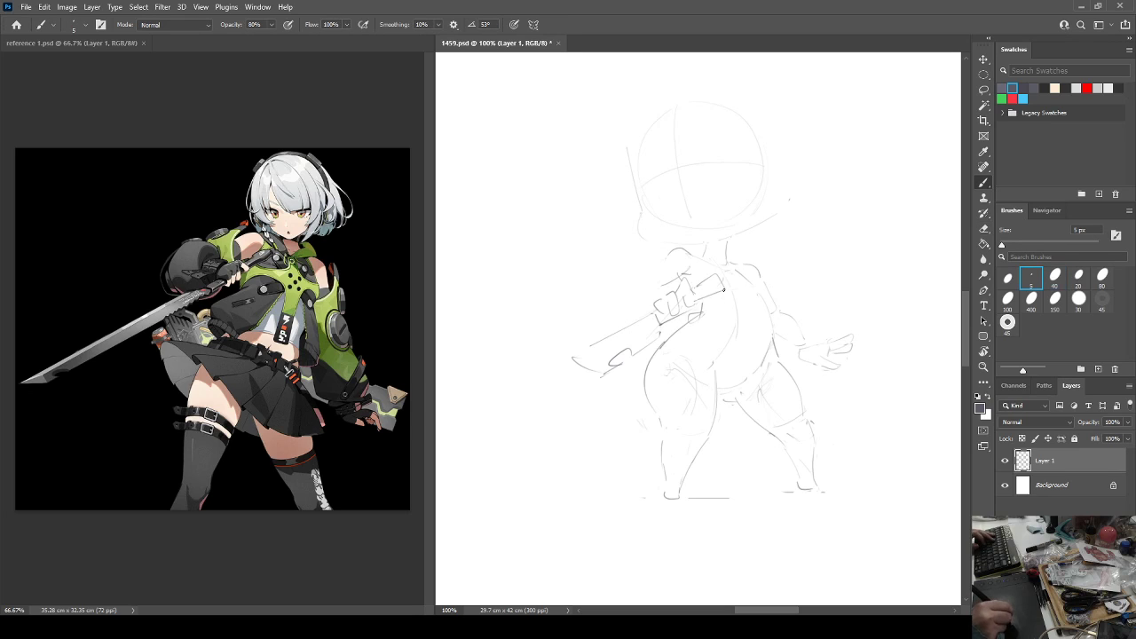
key("e")
left_click_drag(696, 315, 705, 308)
key("b")
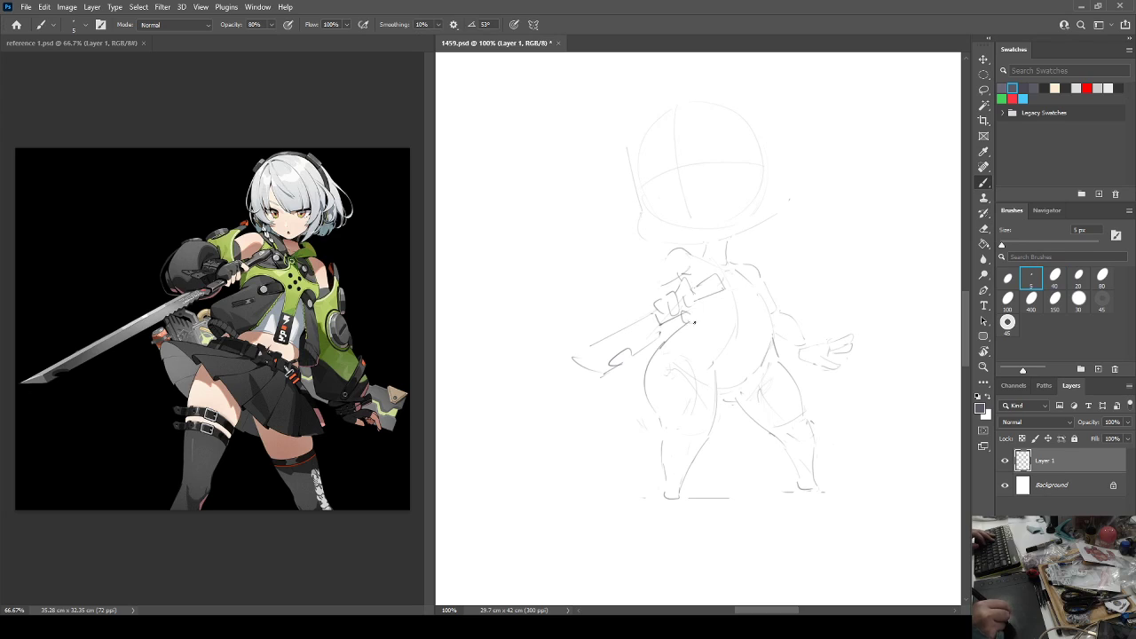
key("e")
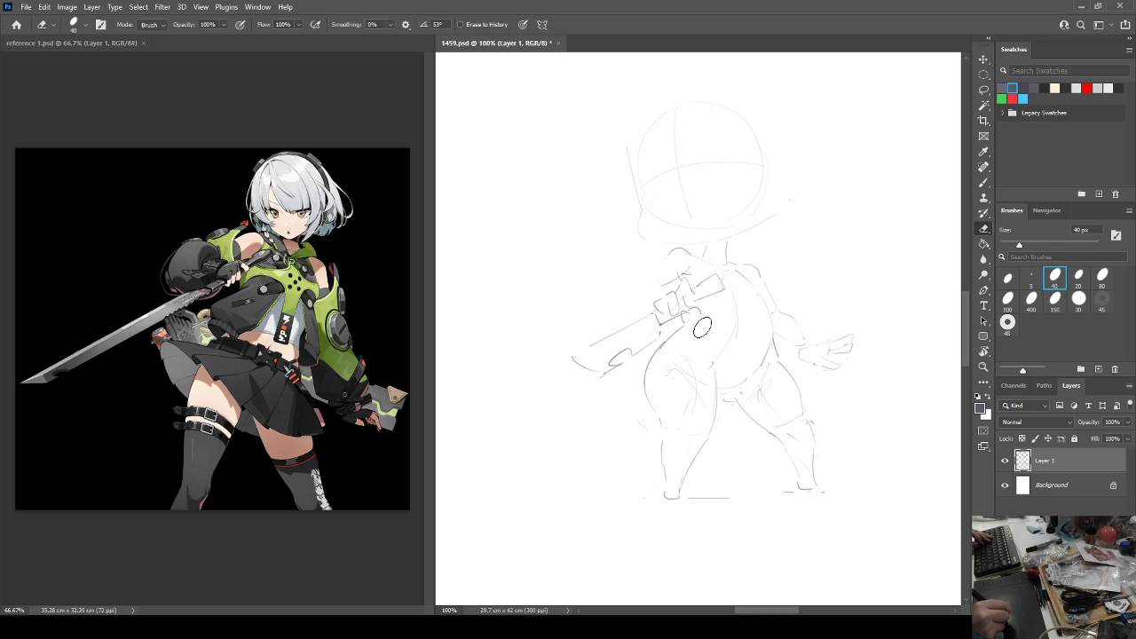
key("b")
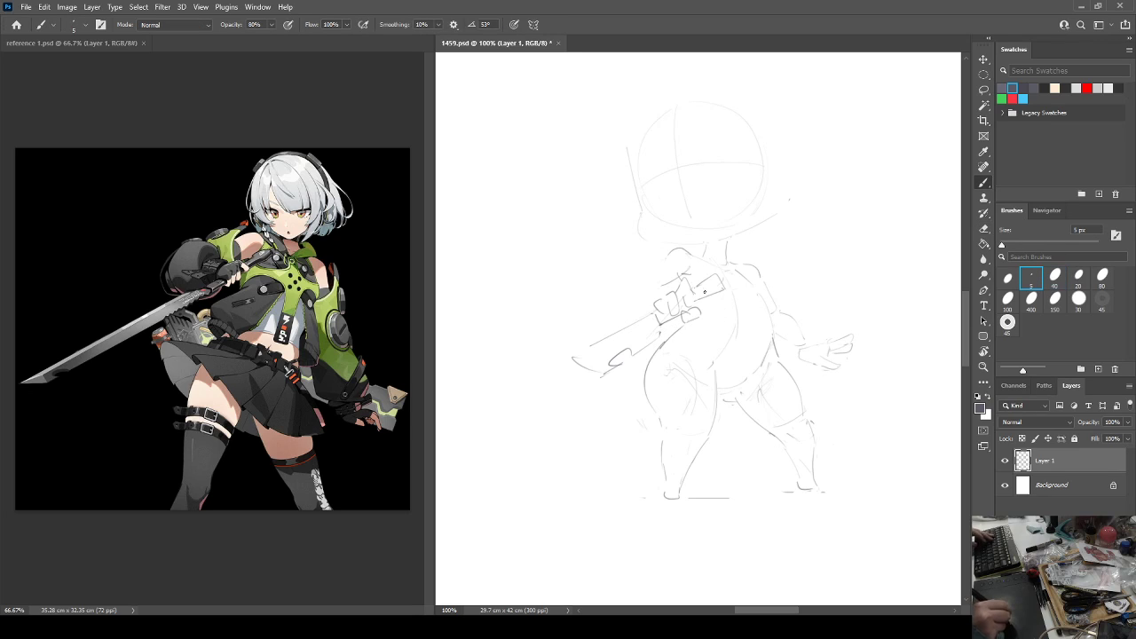
Rework the fist's lower fingers, add a rounded outline above the knuckles and check the figure mirrored.
key("e")
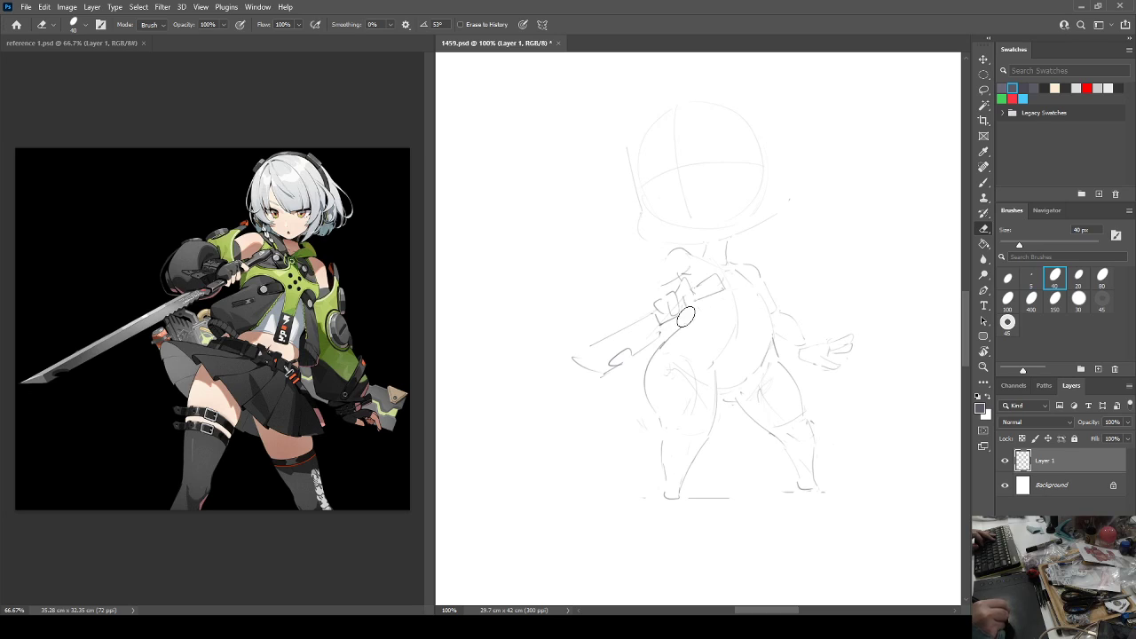
key("b")
key("e")
key("b")
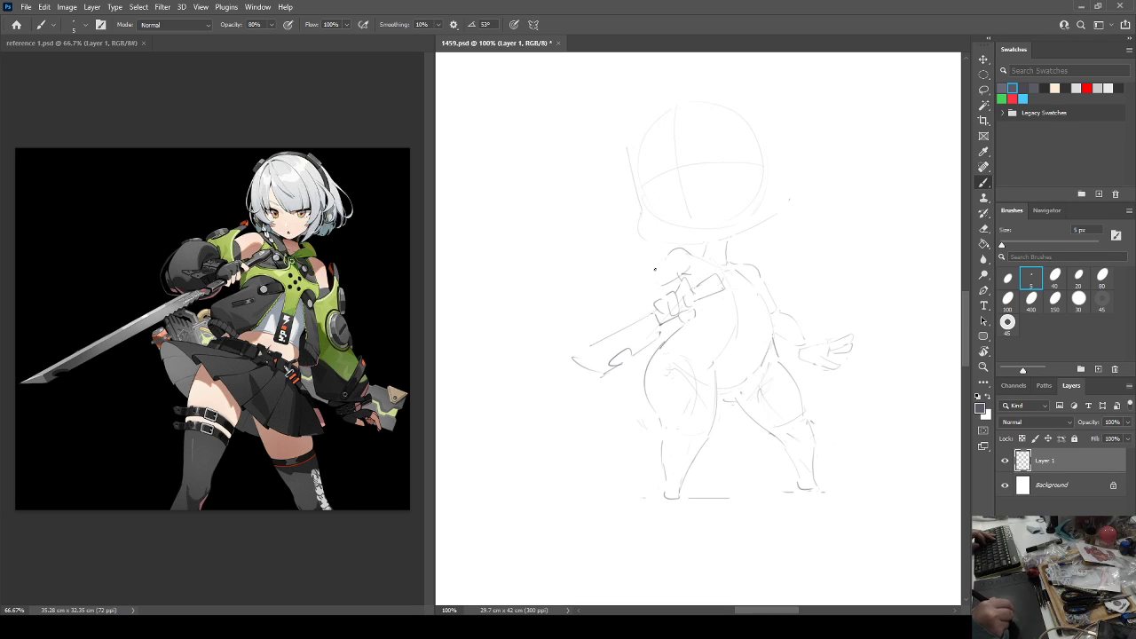
key("e")
key("b")
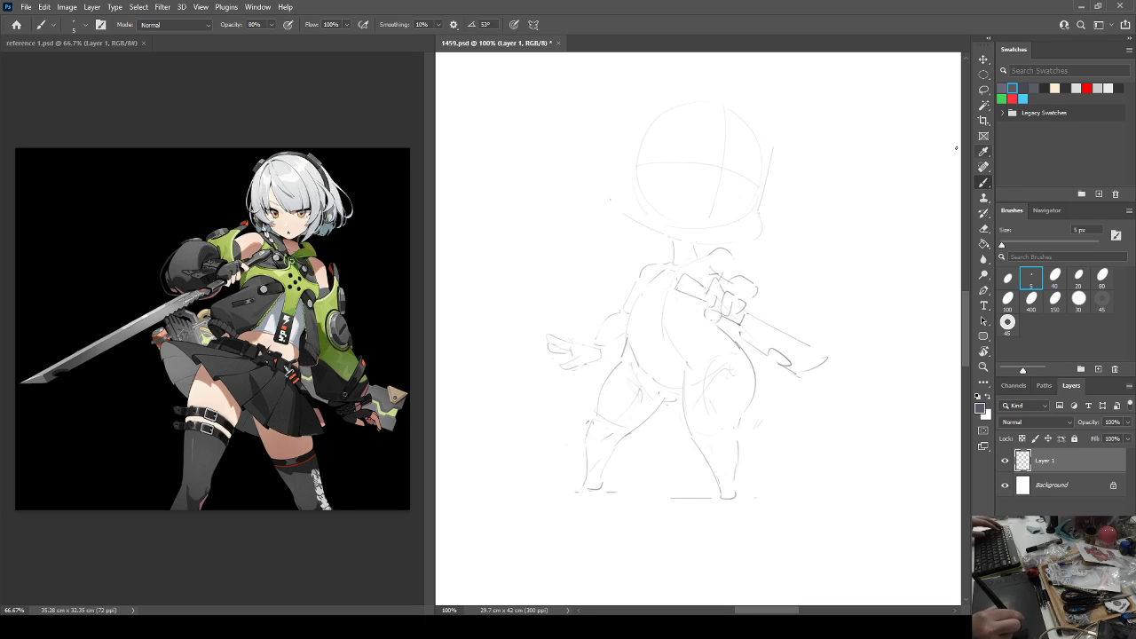
Erase the head circle's lower arc, hatch a shadow on the neck and redraw the line at its base.
key("e")
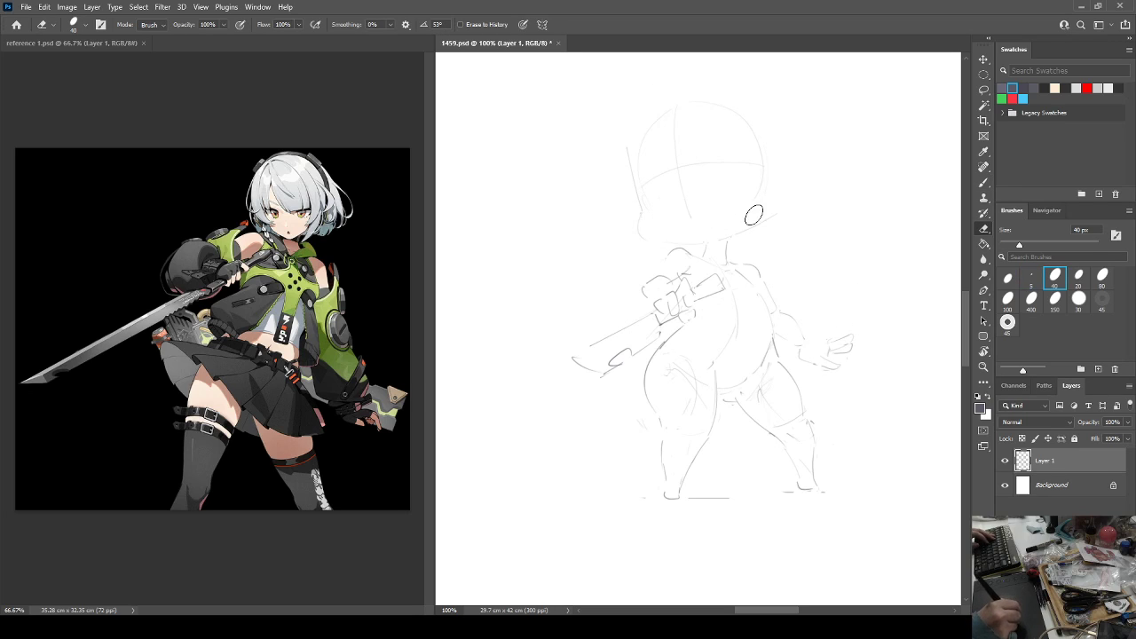
key("b")
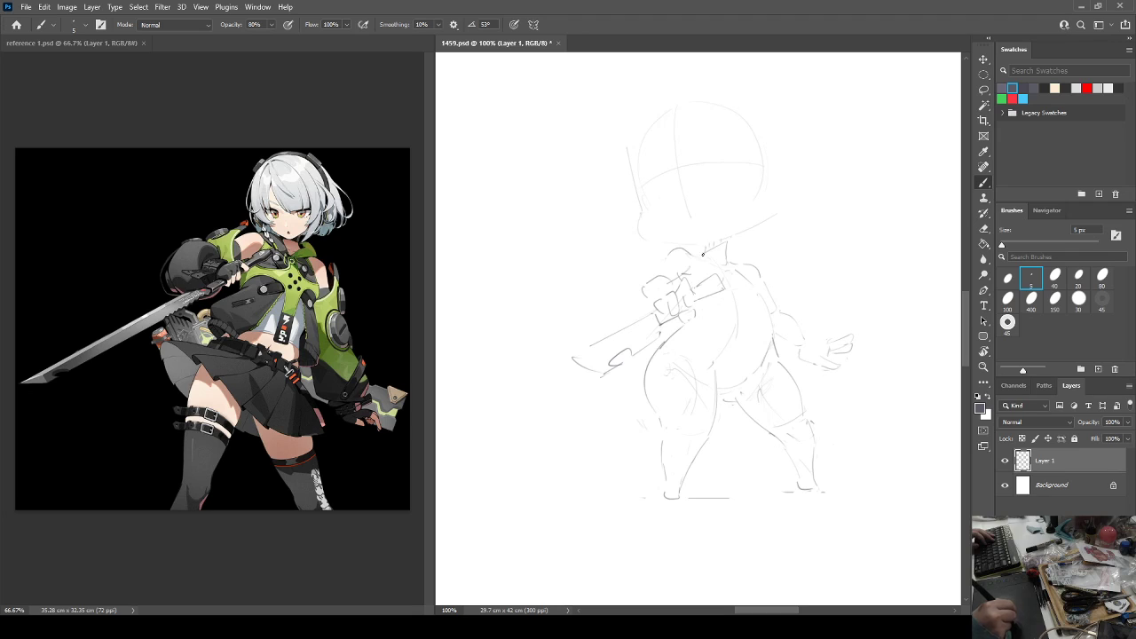
left_click_drag(691, 253, 720, 260)
Erase the remaining head circle outline and sketch the curved upper lid of the left eye.
key("e")
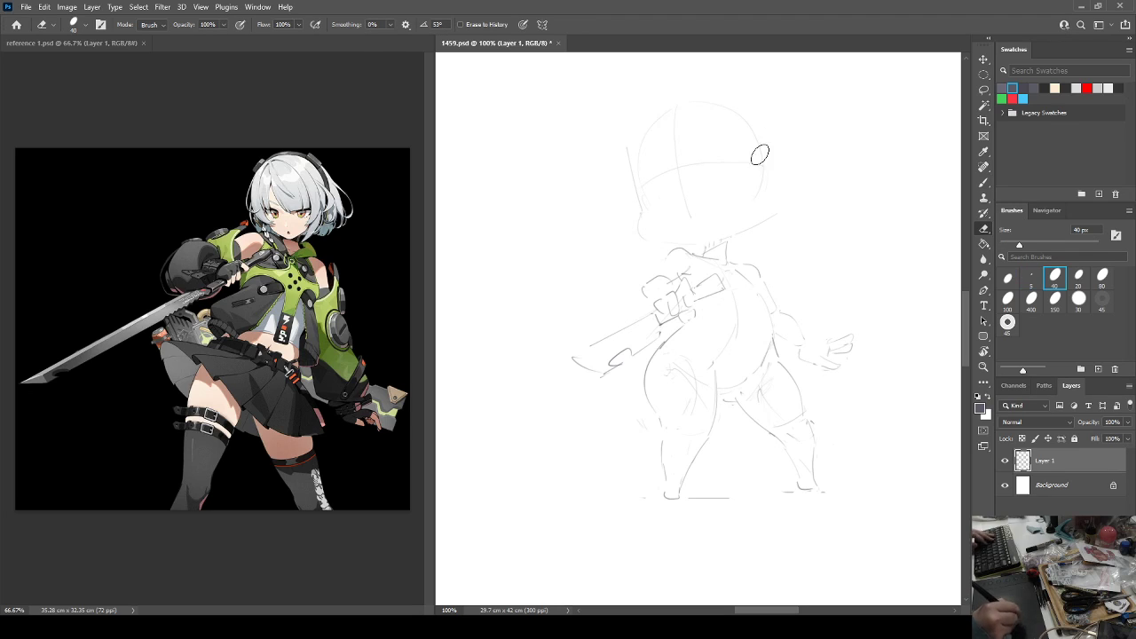
mouse_move(760, 193)
left_mouse_down()
mouse_move(726, 102)
mouse_move(645, 130)
mouse_move(640, 176)
left_mouse_up()
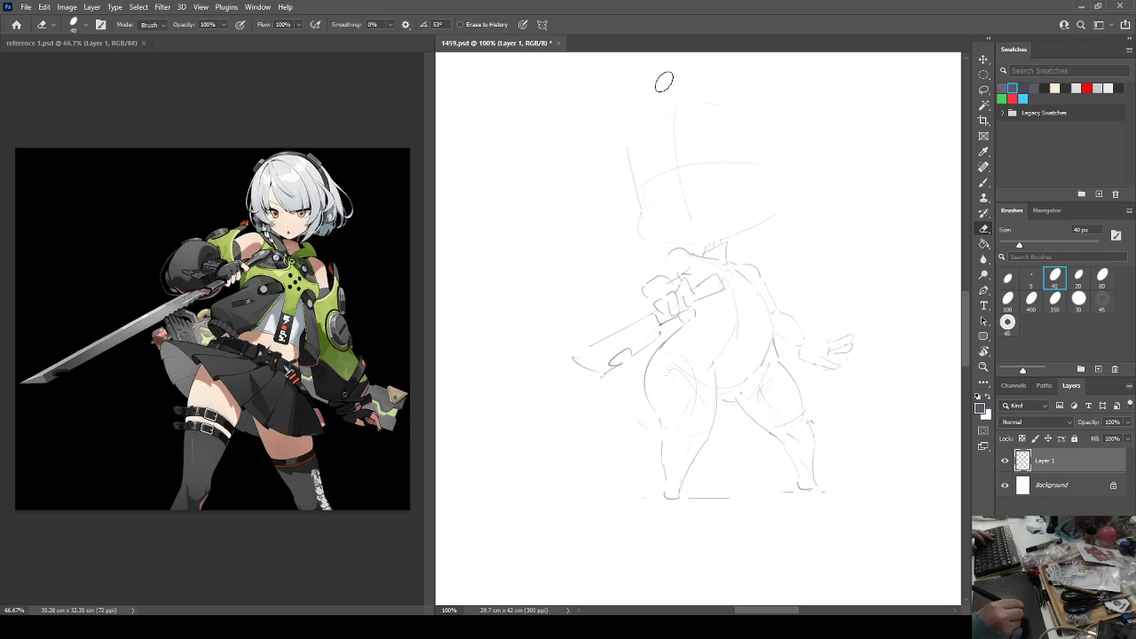
key("b")
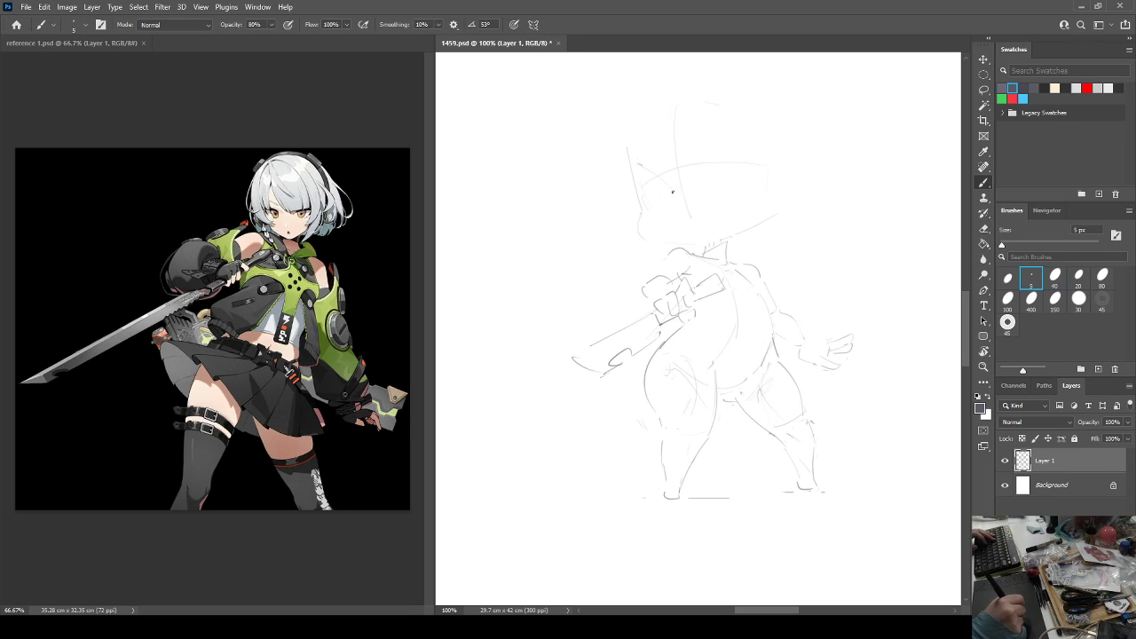
key("e")
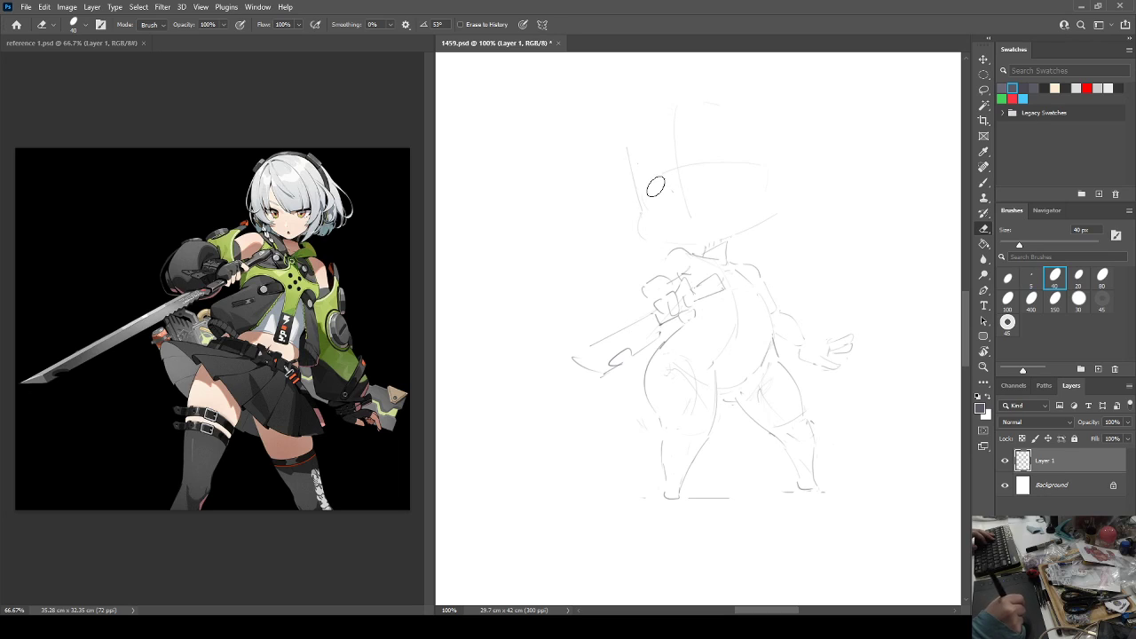
key("b")
left_click_drag(640, 190, 673, 202)
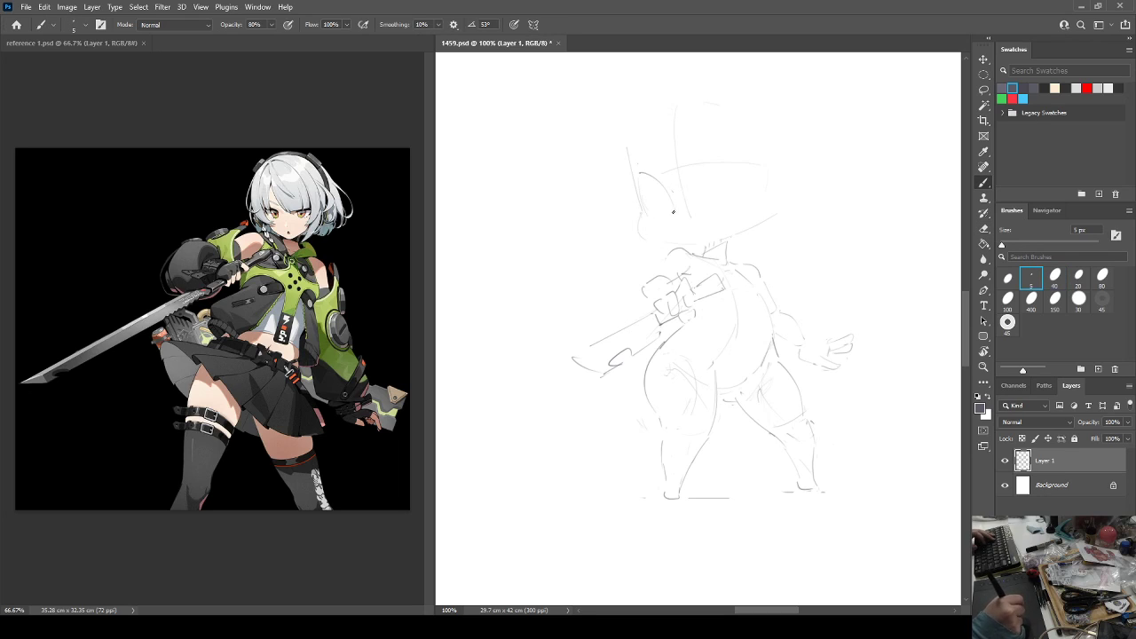
key("e")
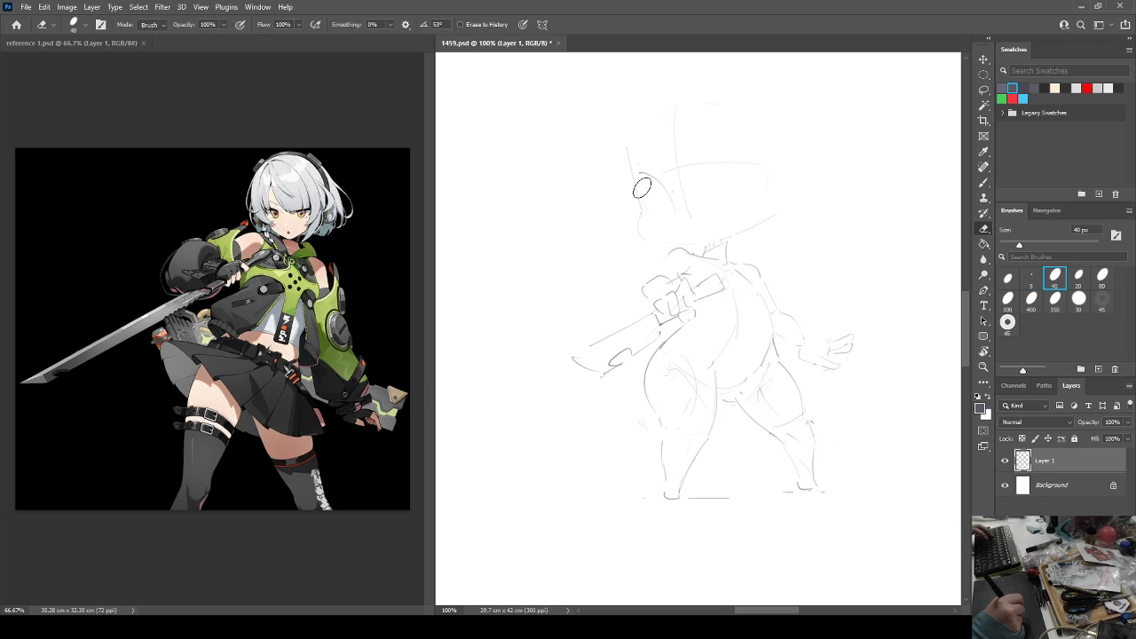
key("b")
key("e")
left_click_drag(675, 209, 678, 214)
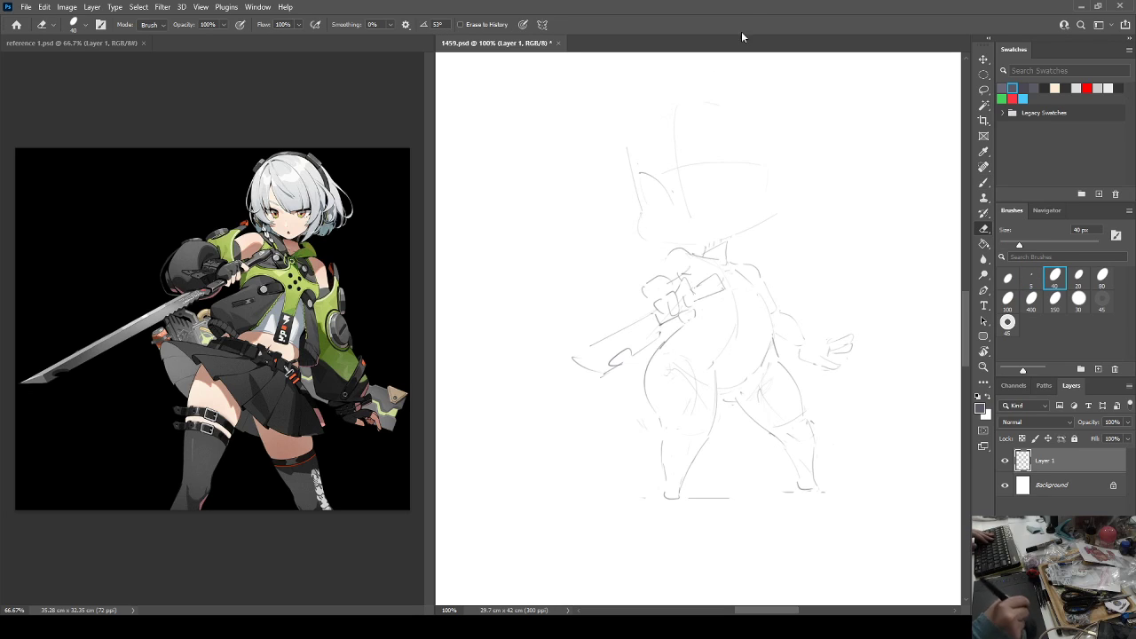
Sketch the right eye's slanted upper lid and a small rounded ear shape beside it.
key("b")
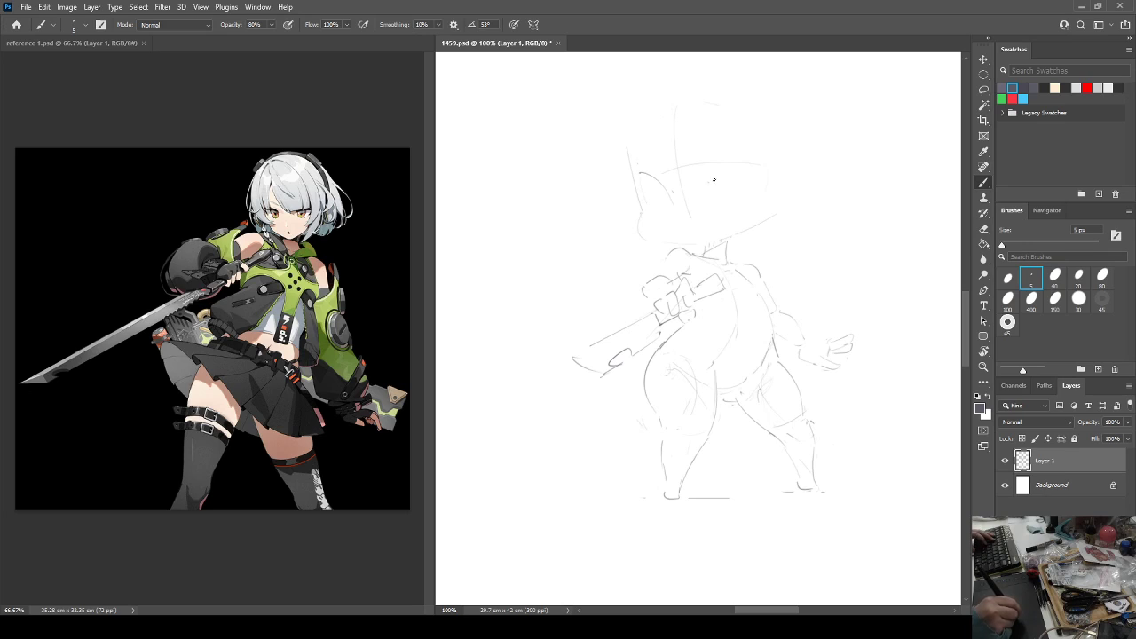
key("e")
key("b")
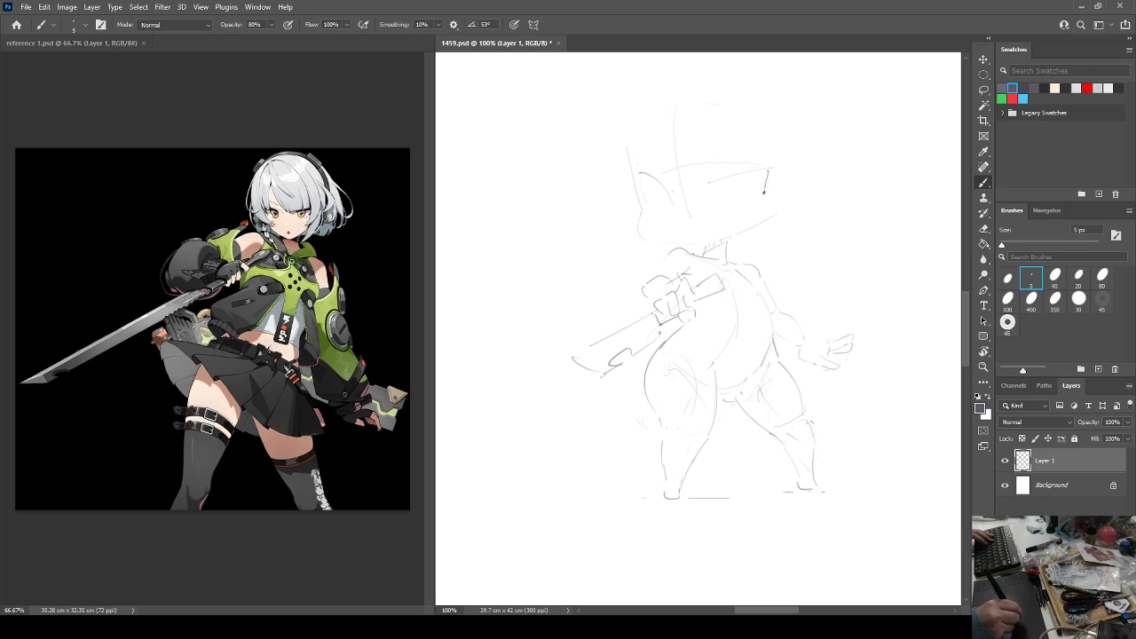
key("e")
key("b")
key("e")
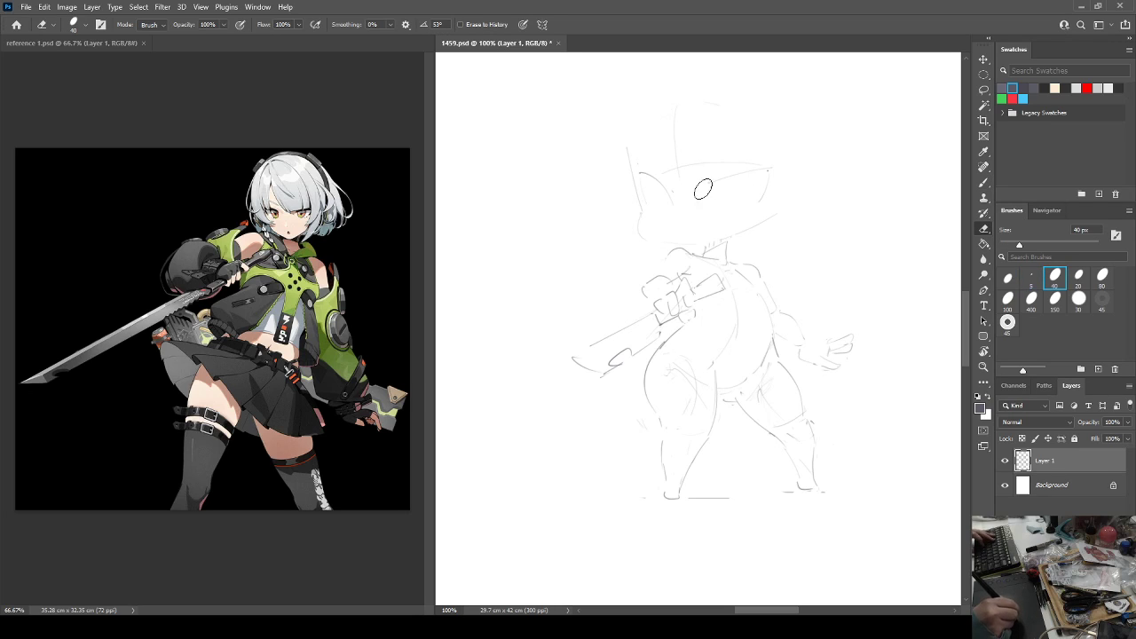
key("b")
left_click_drag(708, 185, 784, 171)
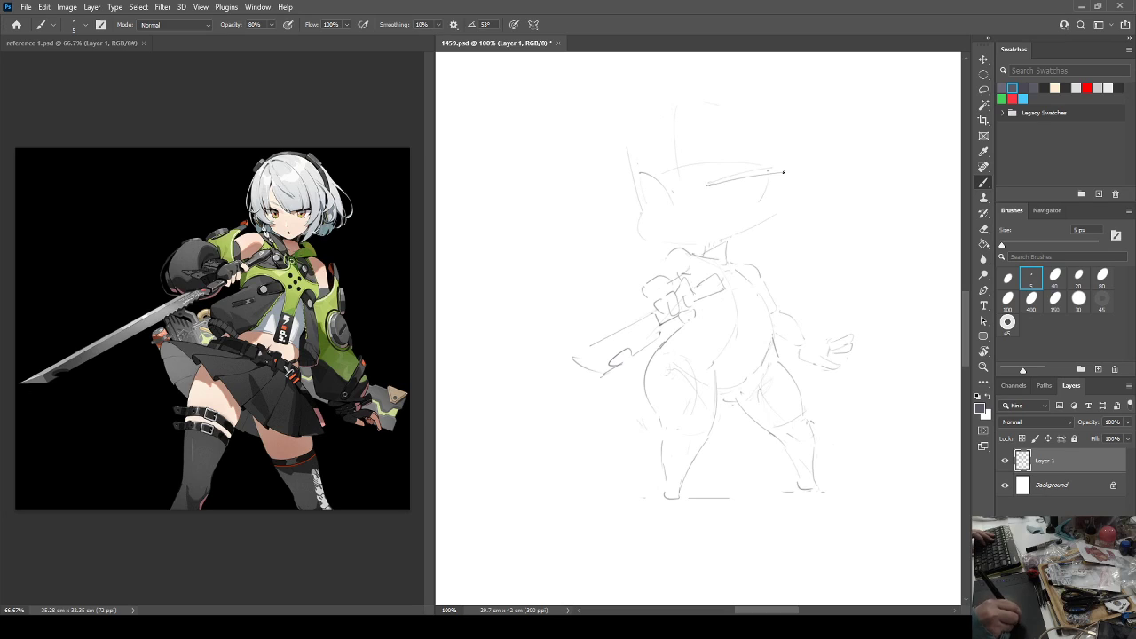
key("ctrl+z")
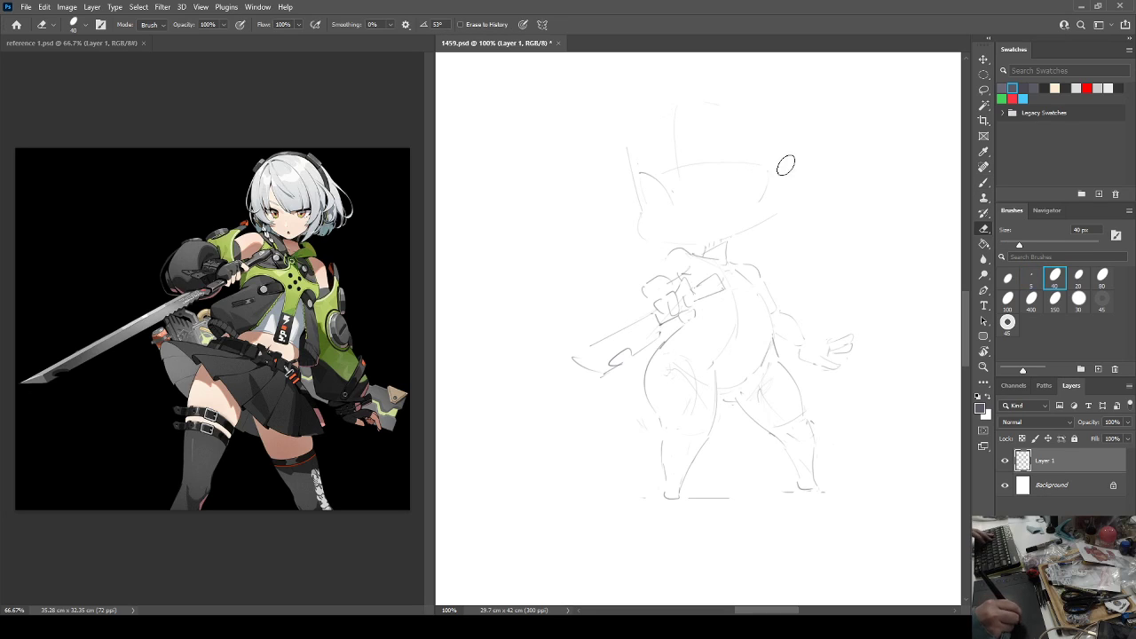
left_click_drag(713, 182, 778, 175)
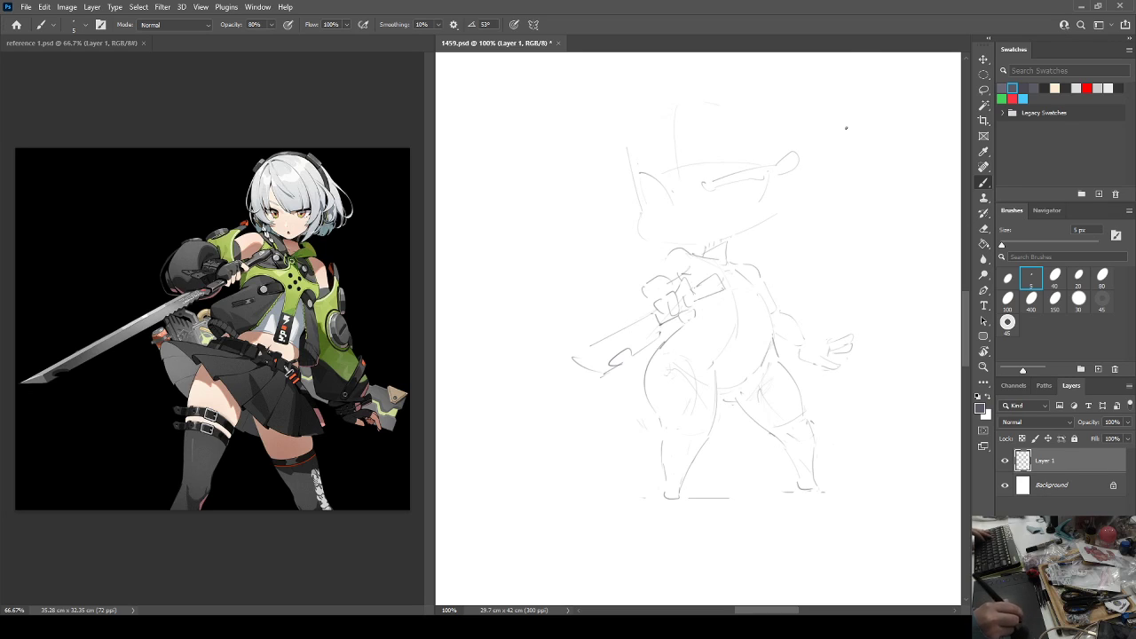
Undo the ear shape and the right eye's upper lid, and sketch the slanted lid again with a lighter line.
key("ctrl+z")
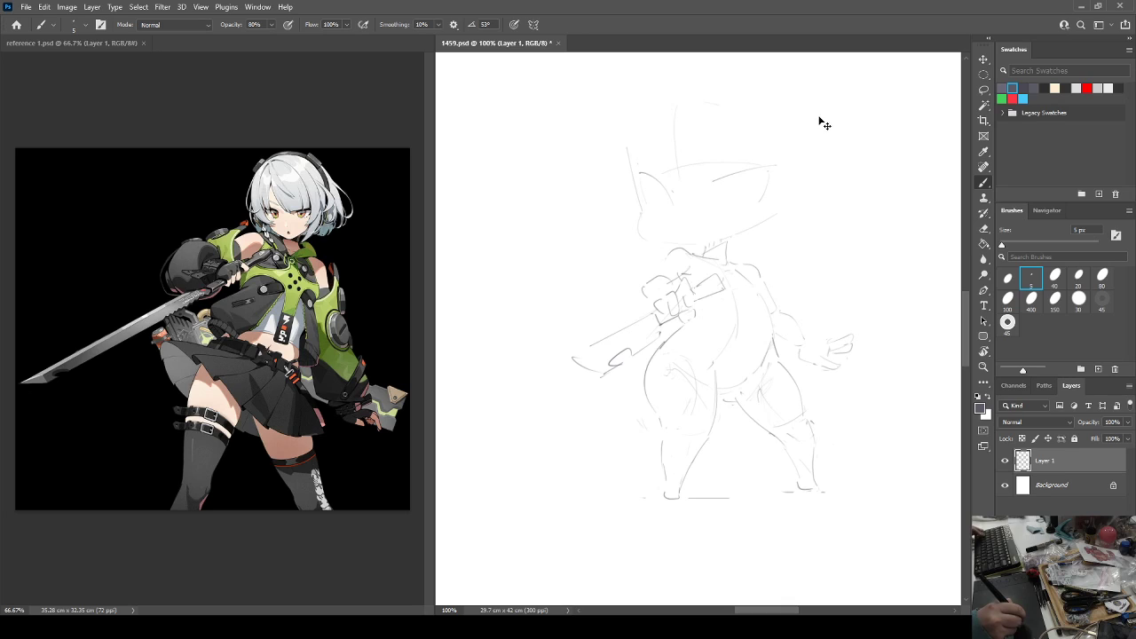
key("ctrl+z")
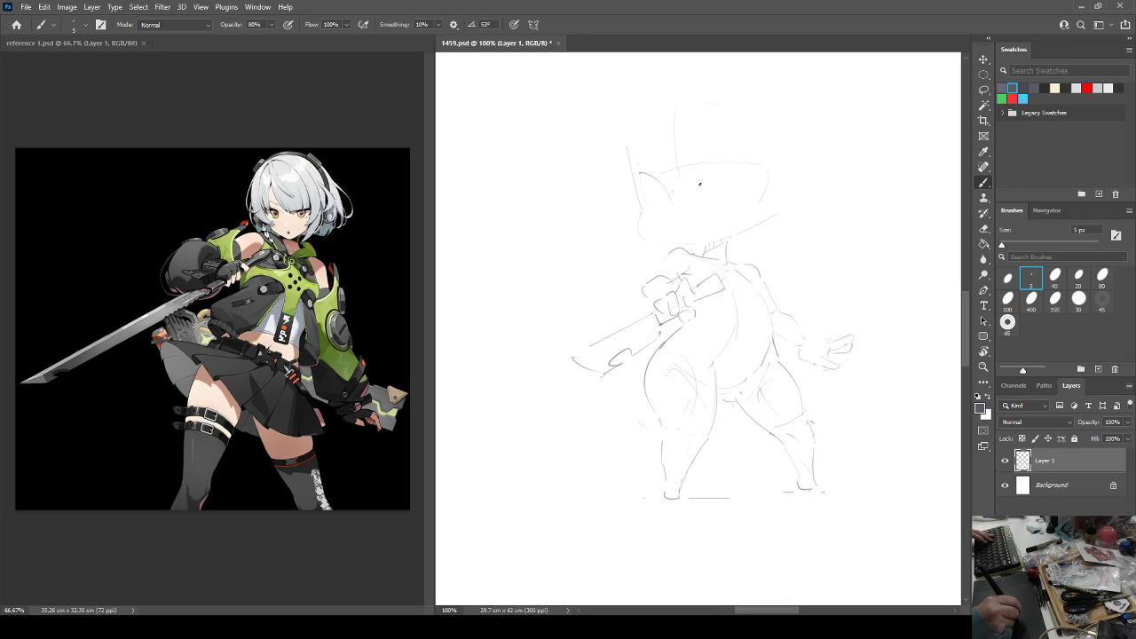
left_click_drag(699, 184, 774, 167)
key("ctrl+z")
key("e")
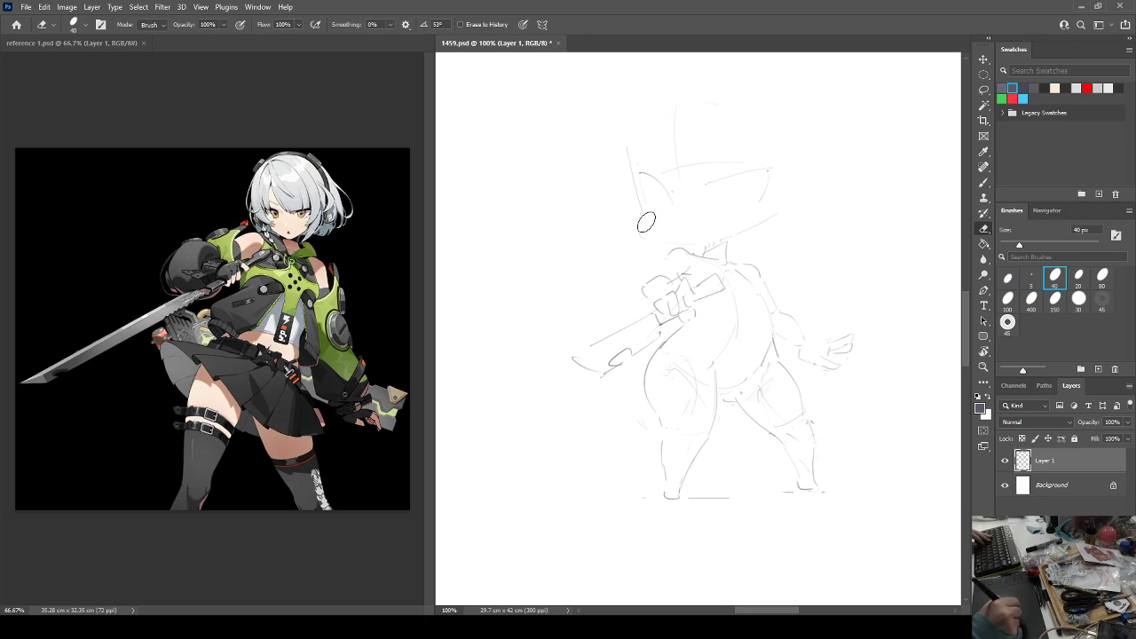
Sketch small oval marks beneath both eyes, two on each cheek.
key("b")
mouse_move(635, 165)
left_mouse_down()
mouse_move(648, 199)
mouse_move(641, 184)
left_mouse_up()
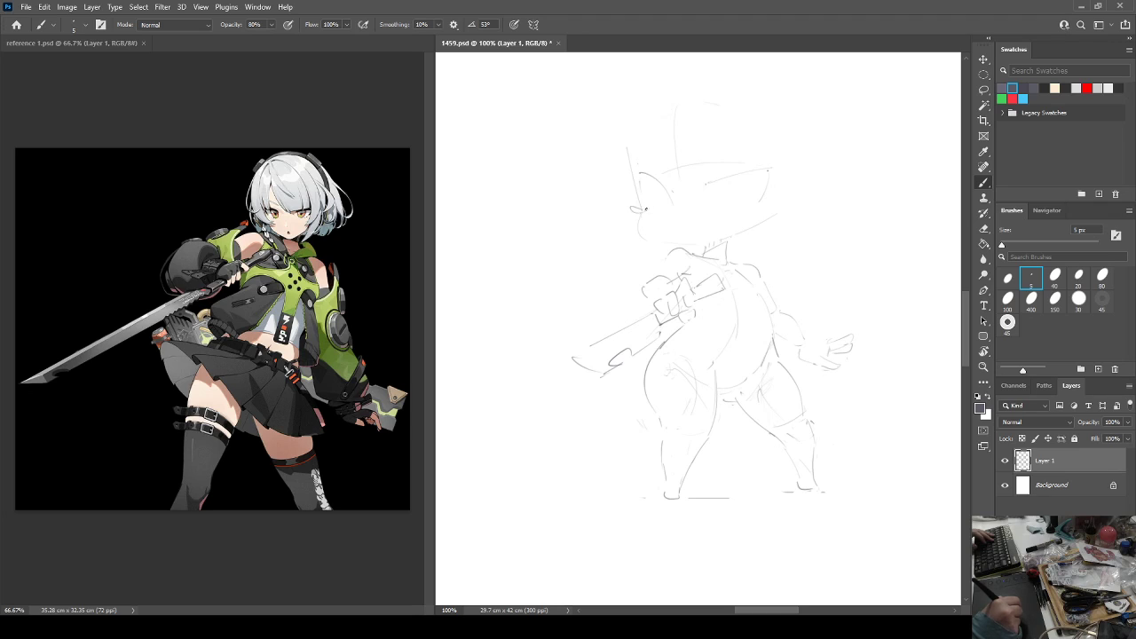
left_click_drag(757, 185, 766, 195)
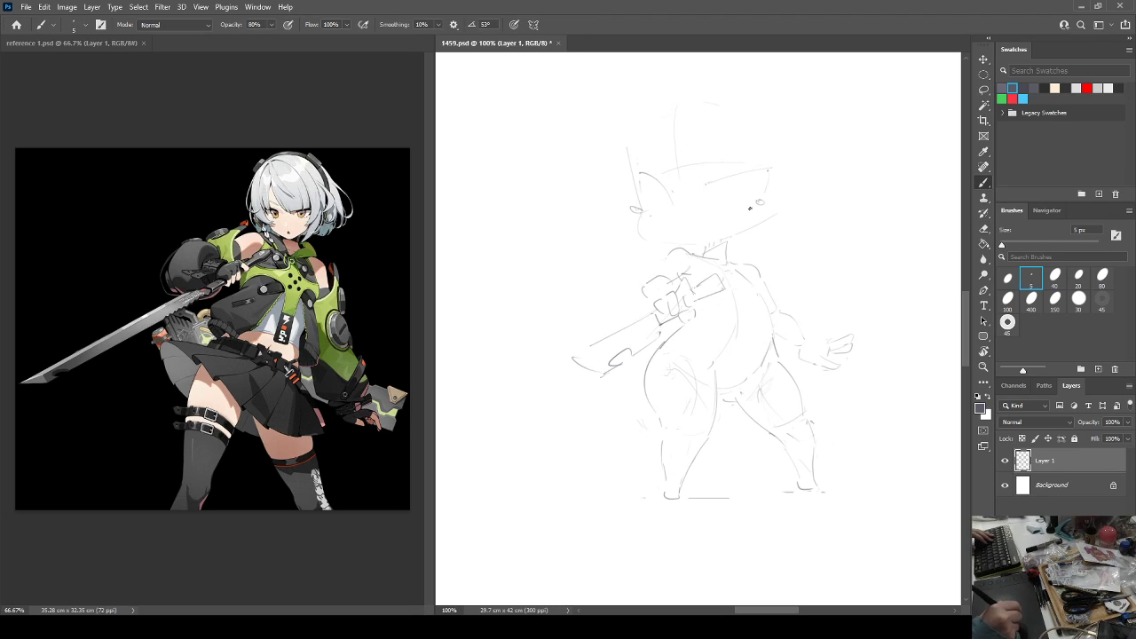
key("e")
key("b")
left_click_drag(645, 216, 649, 216)
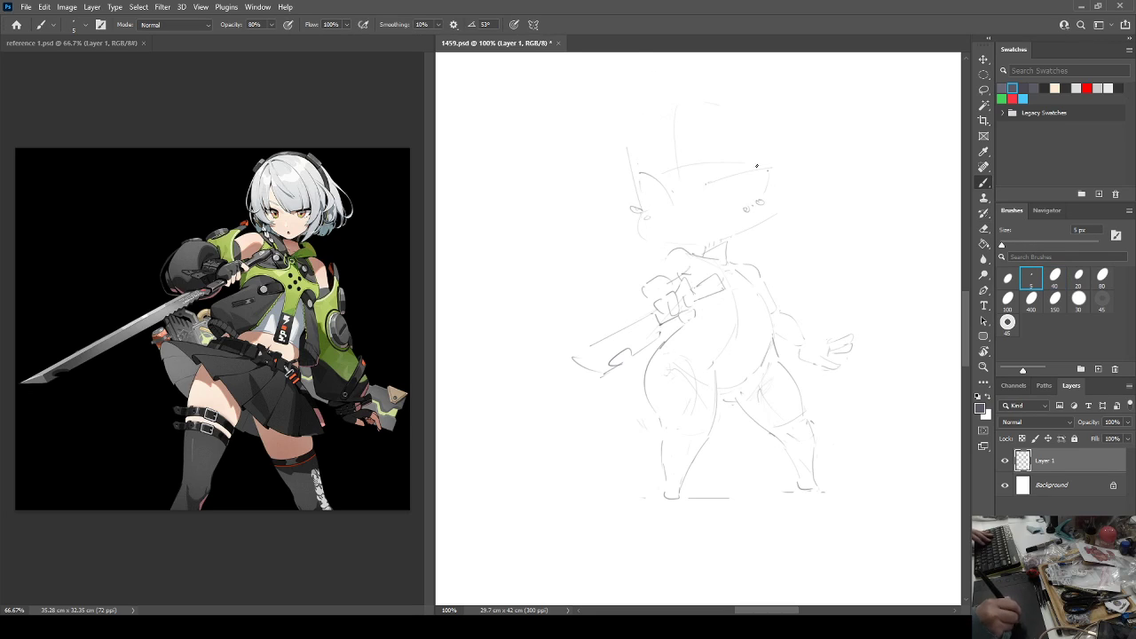
Strengthen the right eye's slanted upper lid and add a small mark between the eyes at its inner end.
left_click_drag(709, 185, 778, 167)
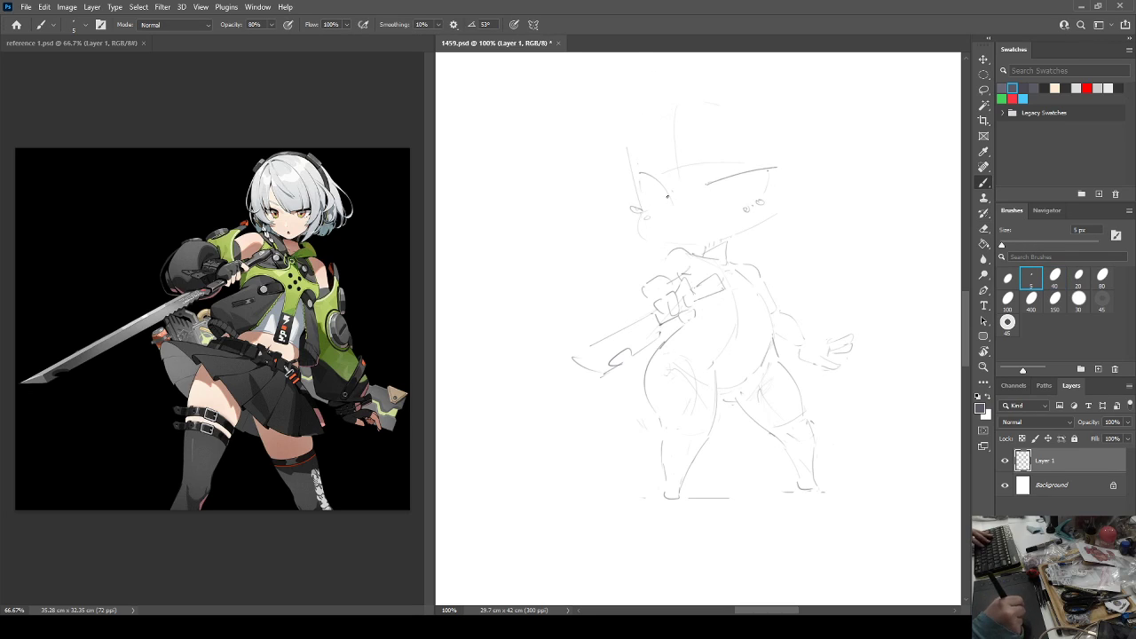
key("e")
key("b")
key("e")
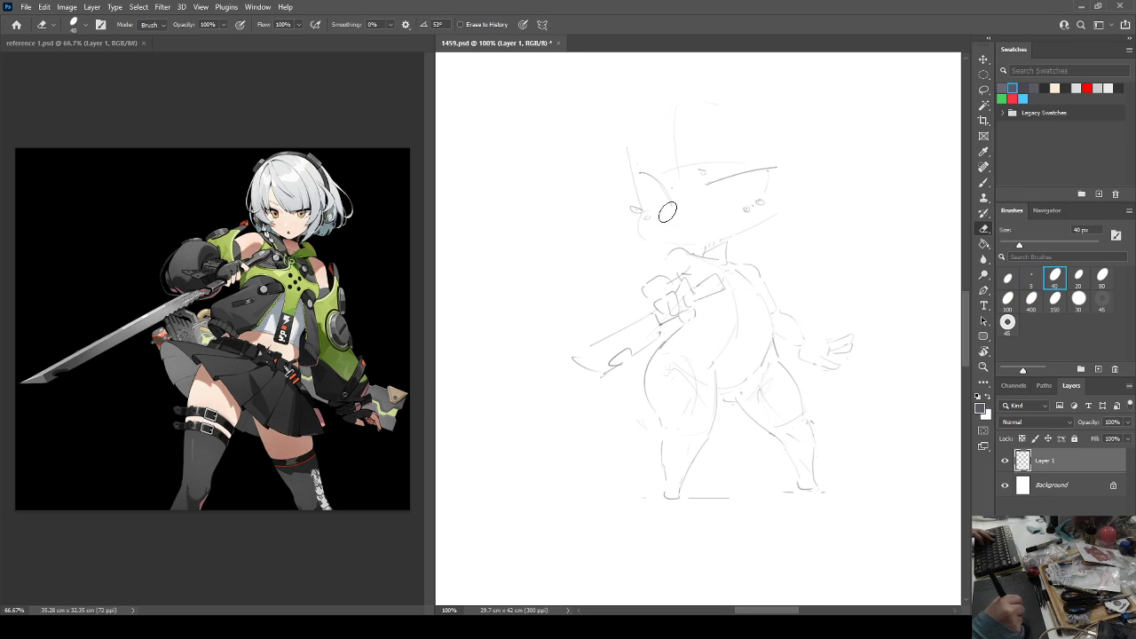
key("b")
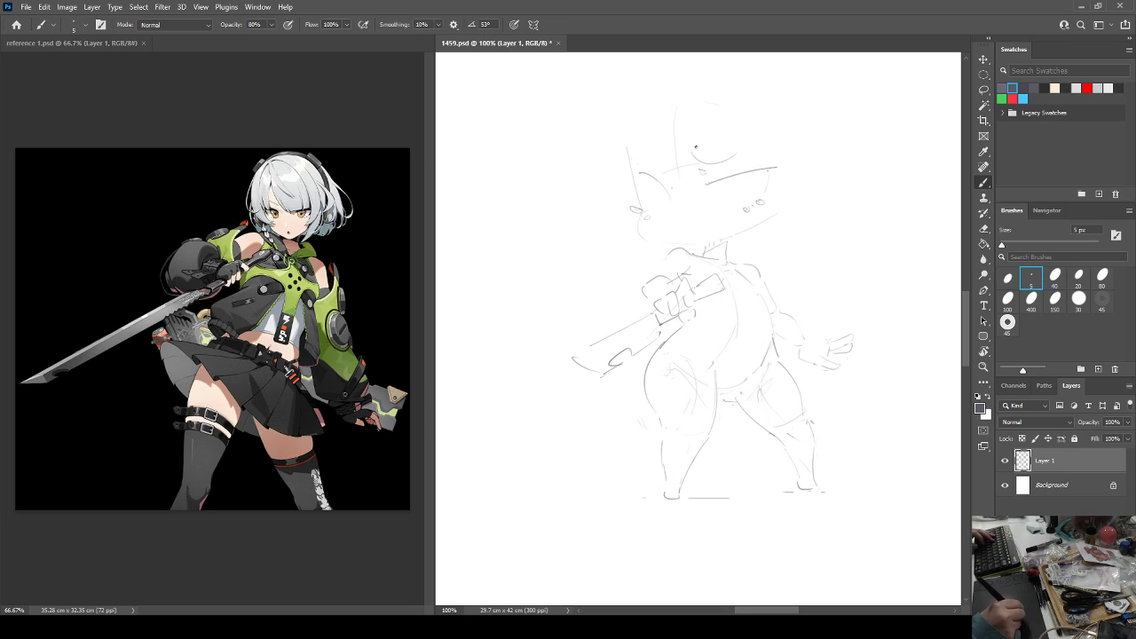
Sketch a large oval on the forehead above the right eye and erase the construction line around it.
mouse_move(697, 148)
left_mouse_down()
mouse_move(726, 107)
mouse_move(742, 146)
left_mouse_up()
key("e")
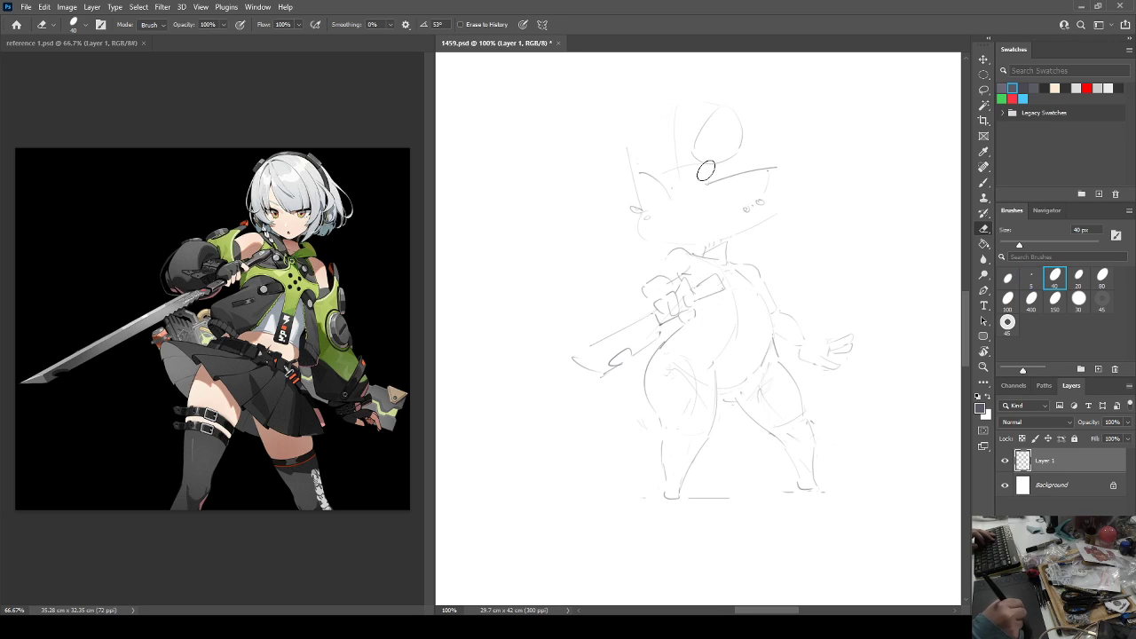
key("b")
key("e")
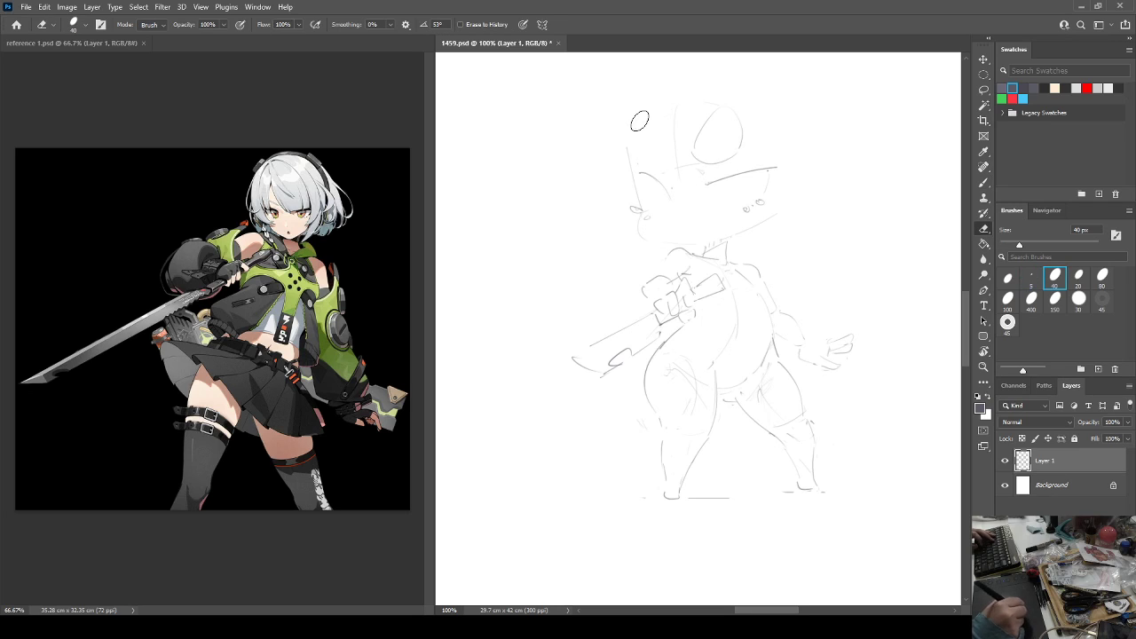
key("b")
key("e")
key("b")
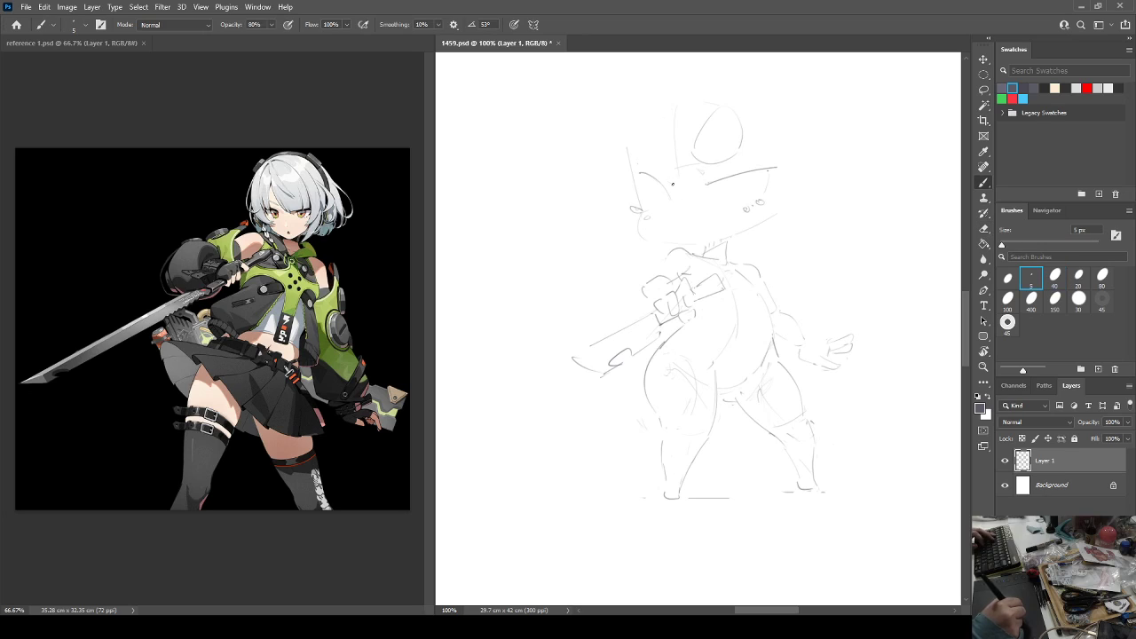
Sketch a smaller oval above the left eye and light iris sides below the right eye's lid.
mouse_move(641, 136)
left_mouse_down()
mouse_move(675, 169)
mouse_move(676, 150)
mouse_move(677, 167)
left_mouse_up()
key("e")
key("b")
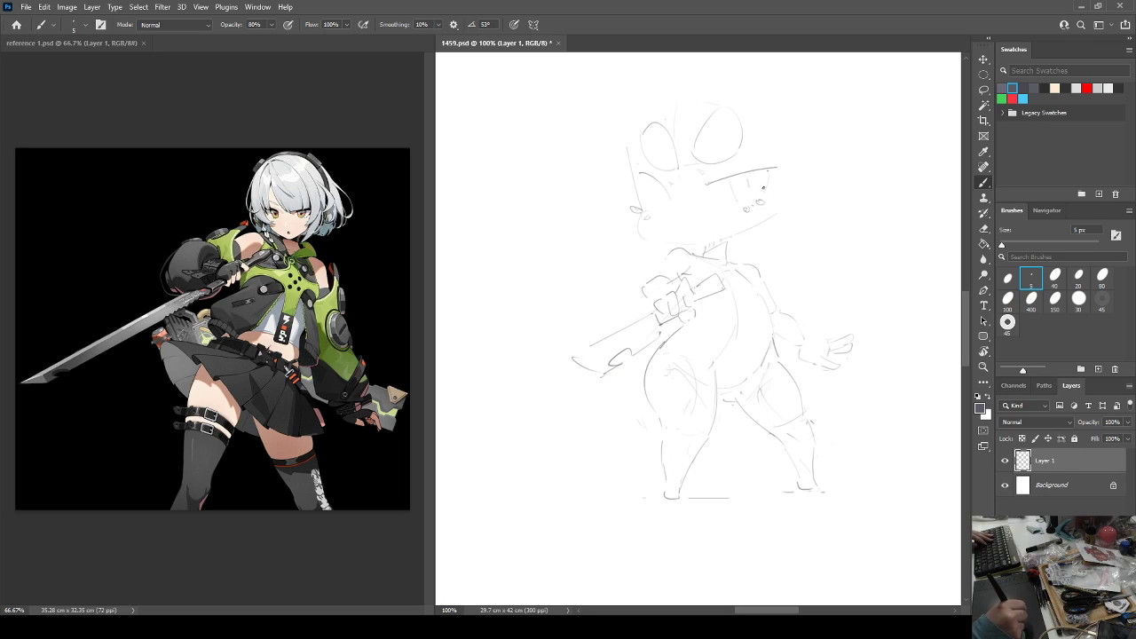
Sketch the left eye's iris sides below its lid and refine them, alternating between mirrored and normal views.
key("ctrl+shift+h")
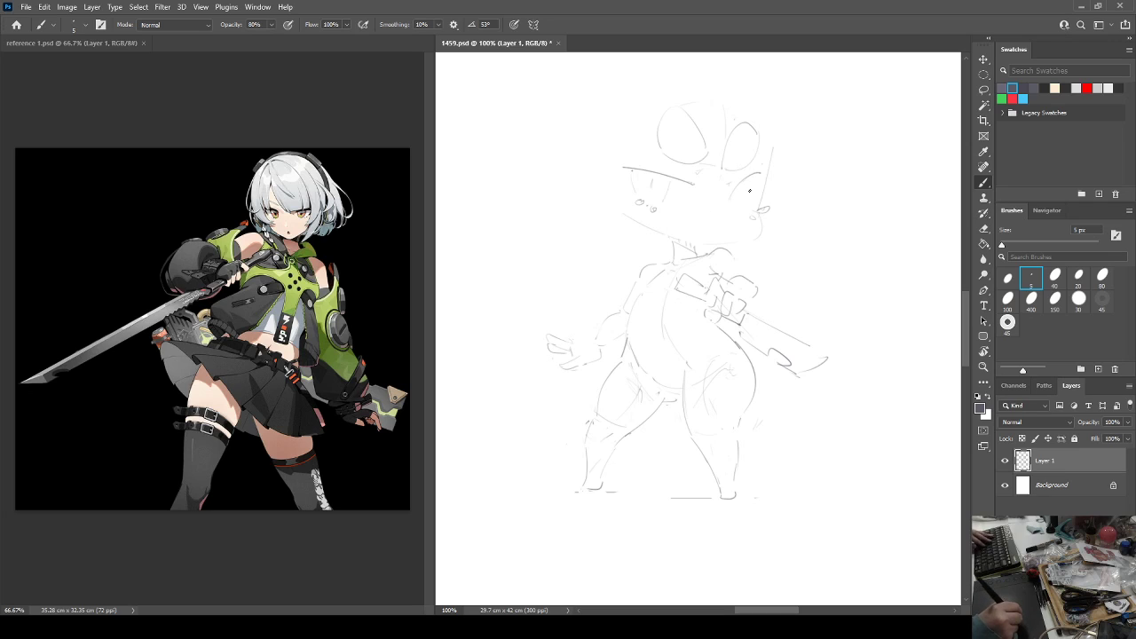
left_click_drag(750, 184, 743, 219)
key("e")
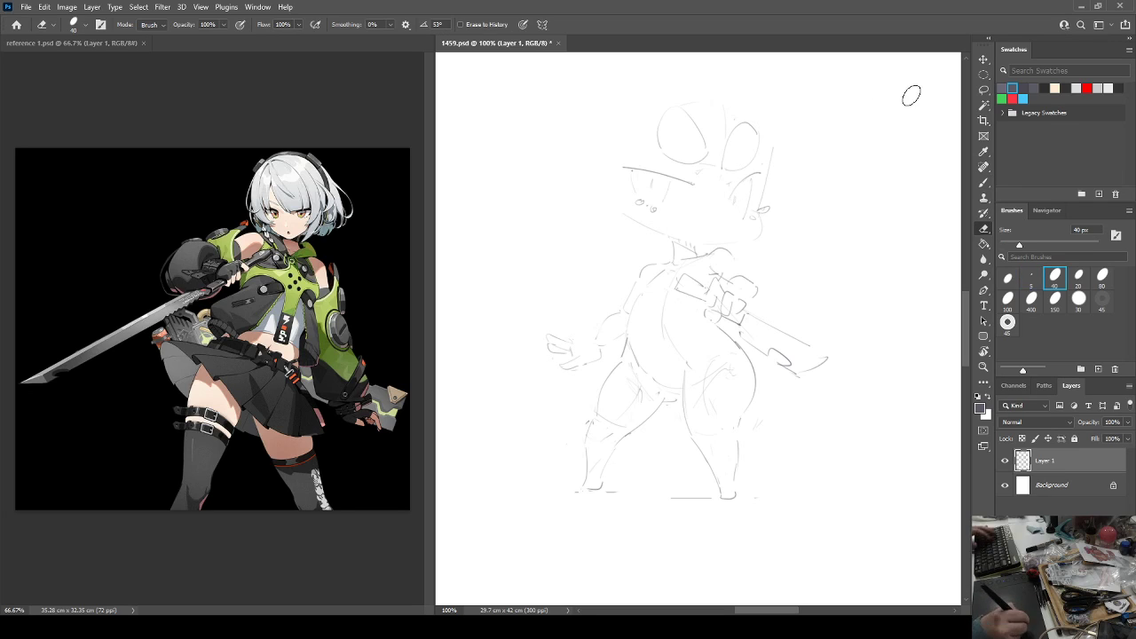
key("ctrl+shift+h")
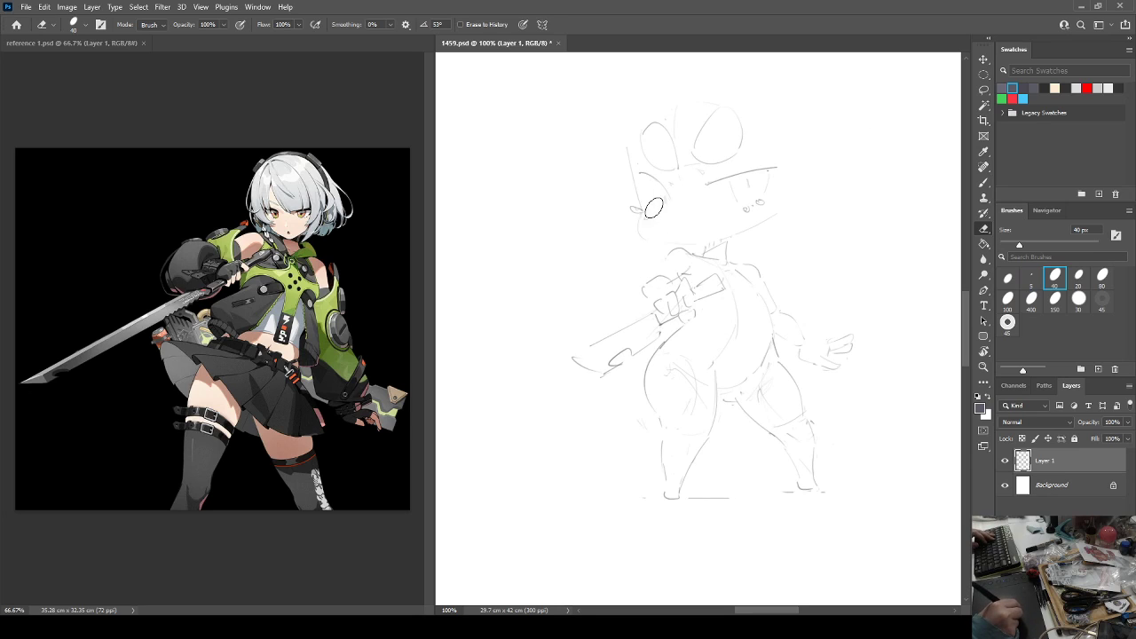
key("b")
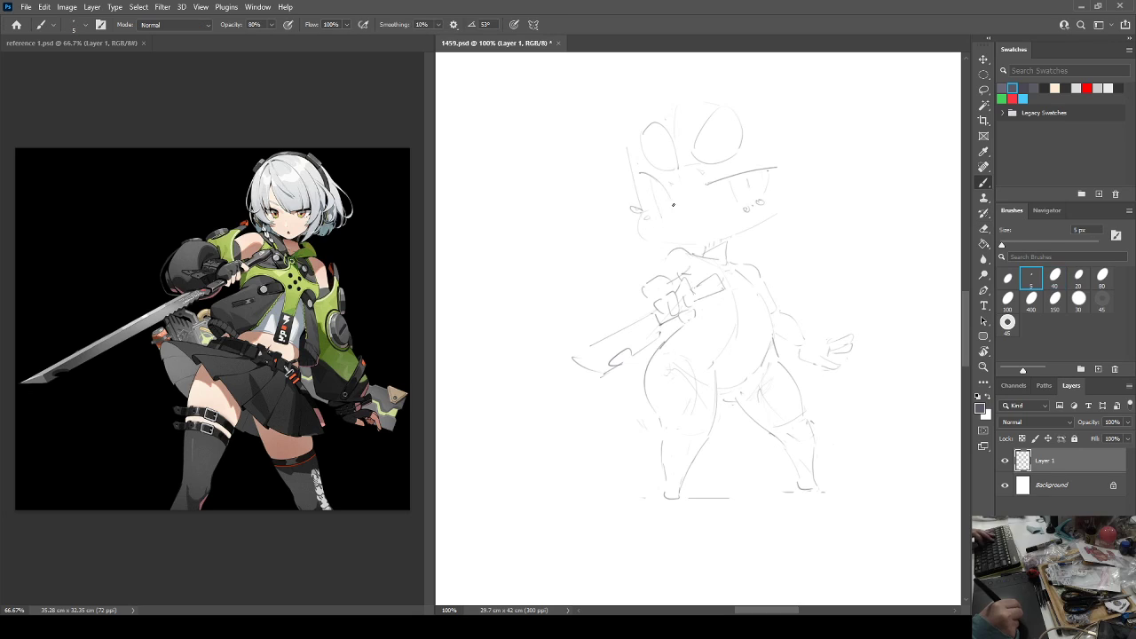
key("ctrl+shift+h")
key("e")
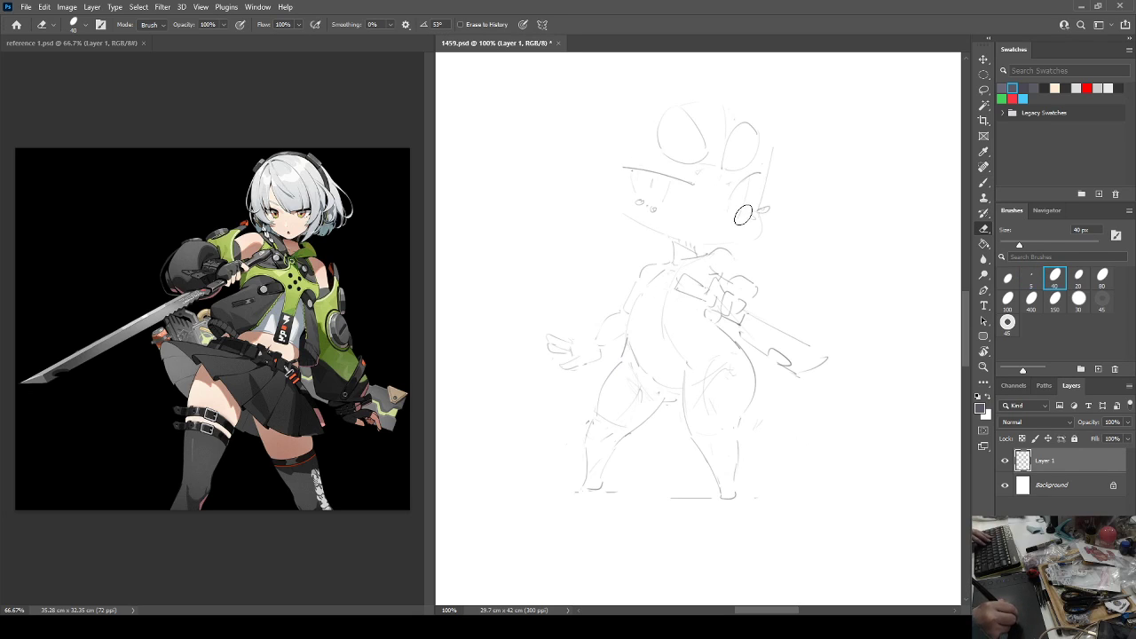
key("b")
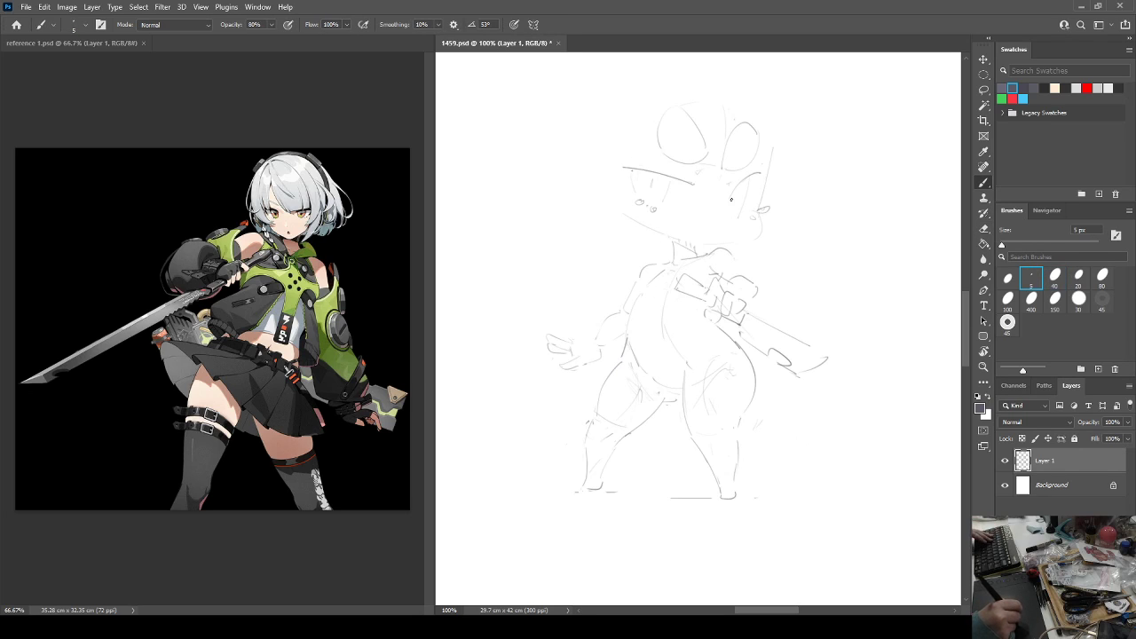
Compare the face in normal and mirrored views to check the balance of the eyes and forehead ovals.
key("ctrl+shift+h")
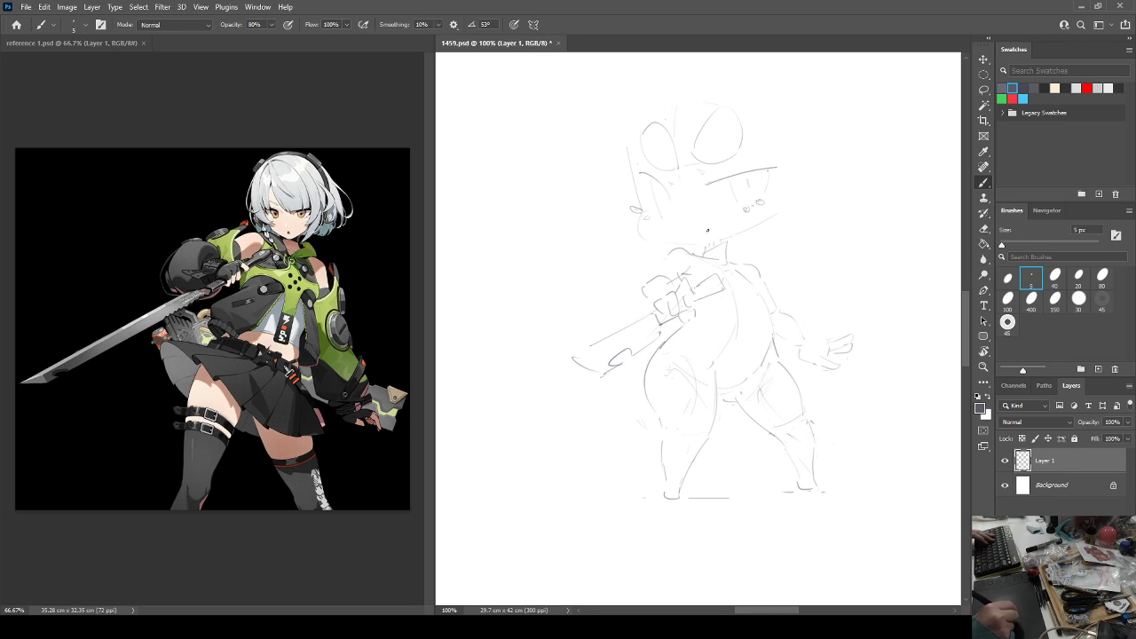
key("ctrl+shift+h")
key("ctrl+shift+h")
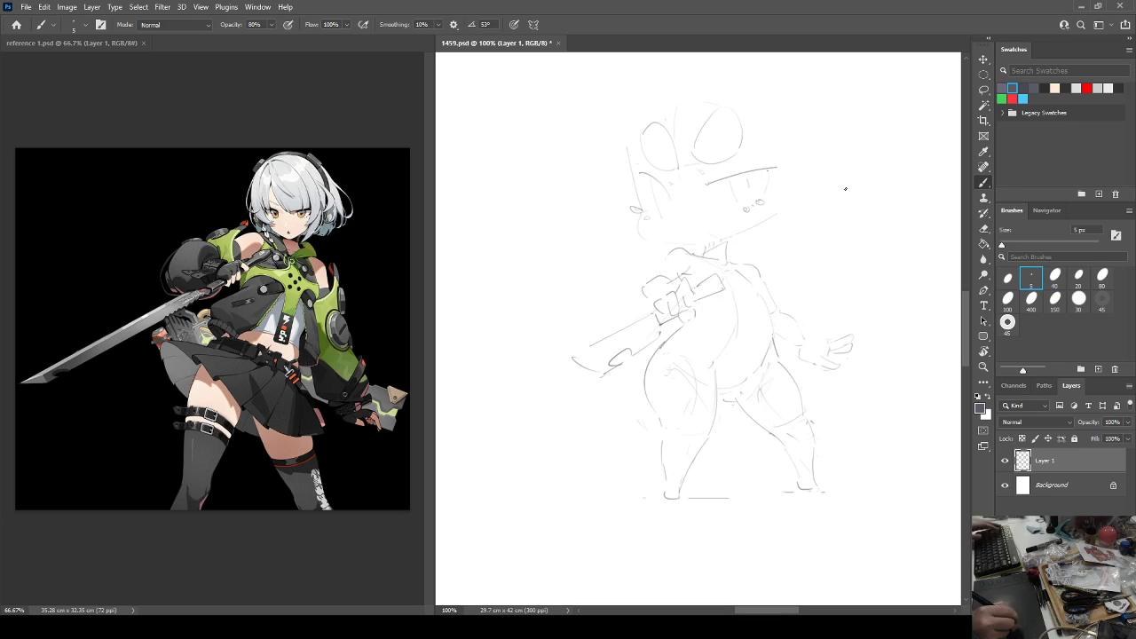
key("ctrl+shift+h")
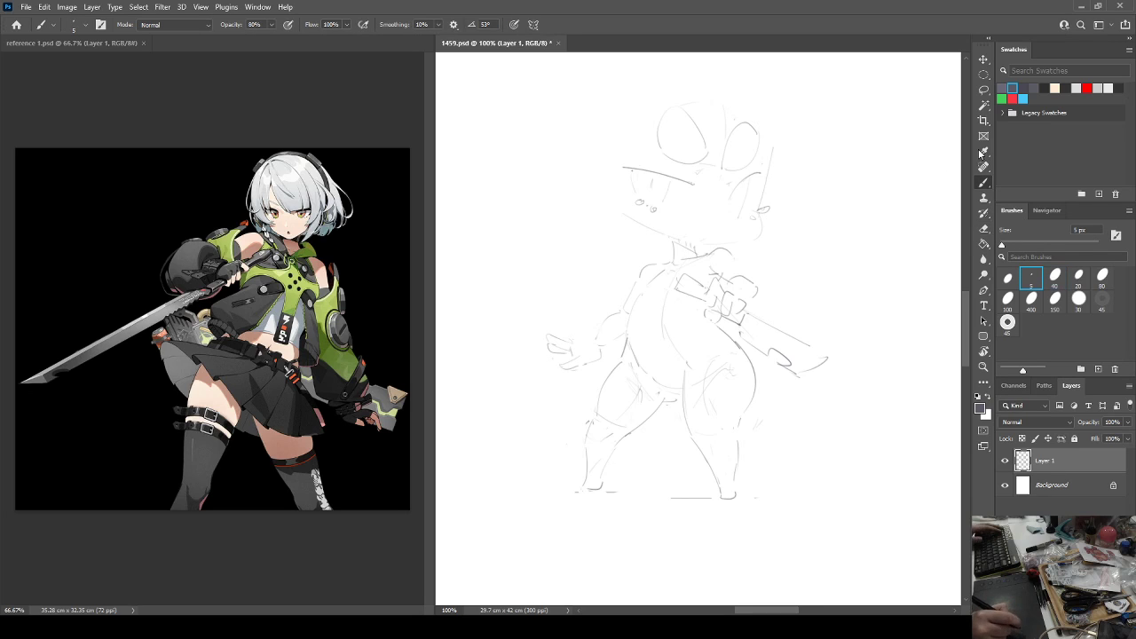
key("ctrl+shift+h")
key("ctrl+shift+h")
key("ctrl+shift+h")
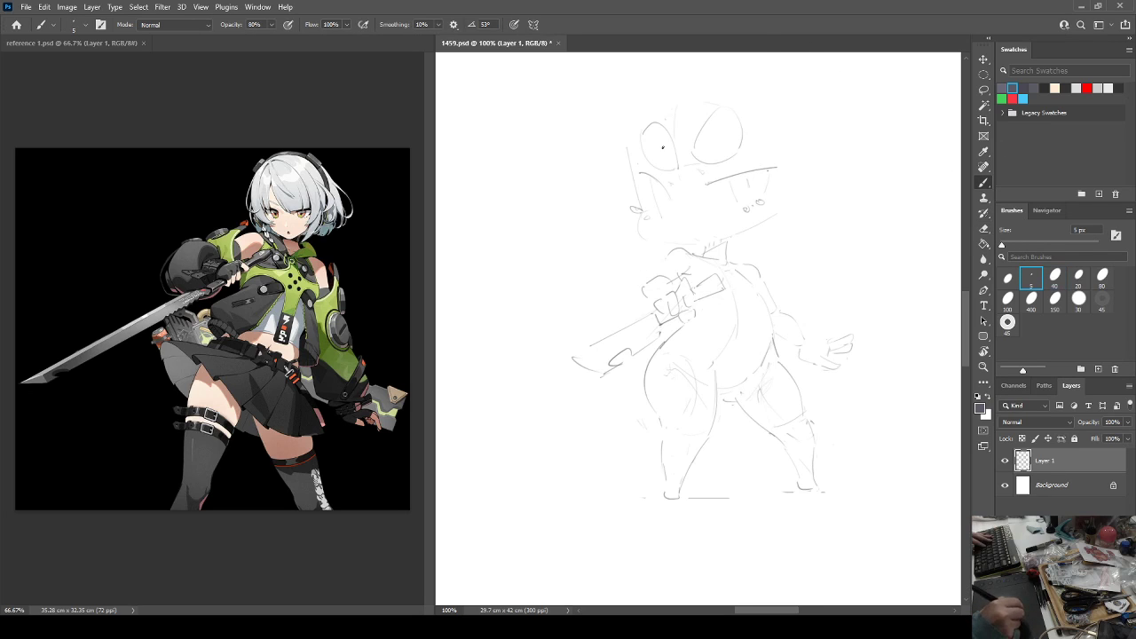
Reshape the large forehead oval into a narrower form tapering toward the inner end of the right eye, checking it mirrored.
key("e")
mouse_move(705, 158)
left_mouse_down()
mouse_move(732, 141)
mouse_move(729, 114)
mouse_move(708, 109)
mouse_move(731, 129)
mouse_move(693, 142)
mouse_move(696, 185)
mouse_move(733, 134)
mouse_move(698, 168)
mouse_move(747, 149)
left_mouse_up()
key("b")
key("ctrl+shift+h")
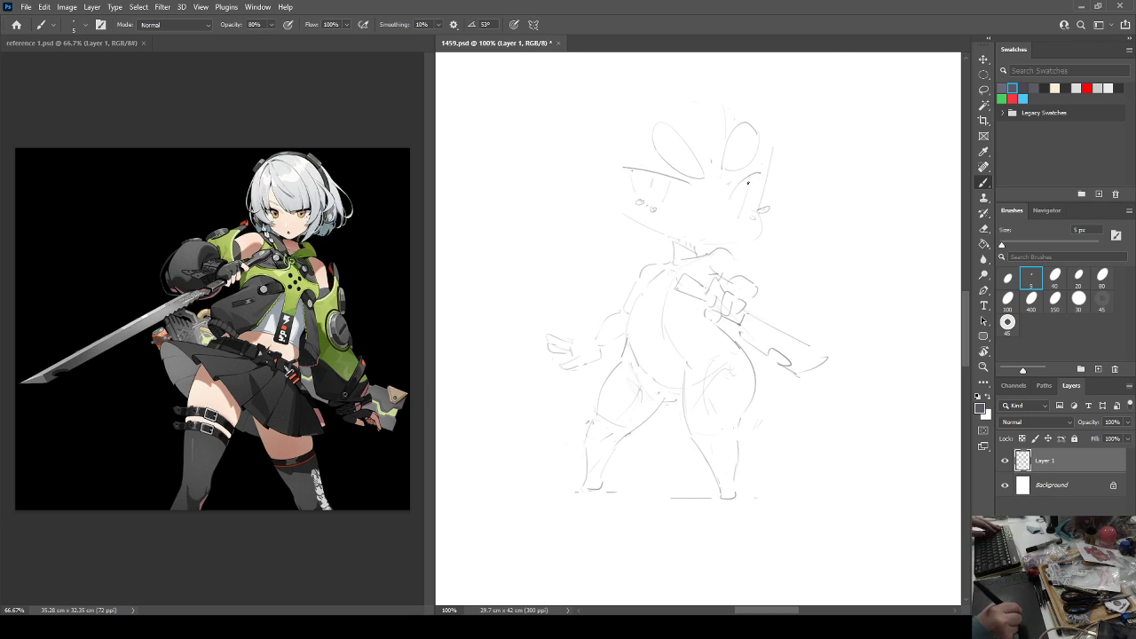
key("e")
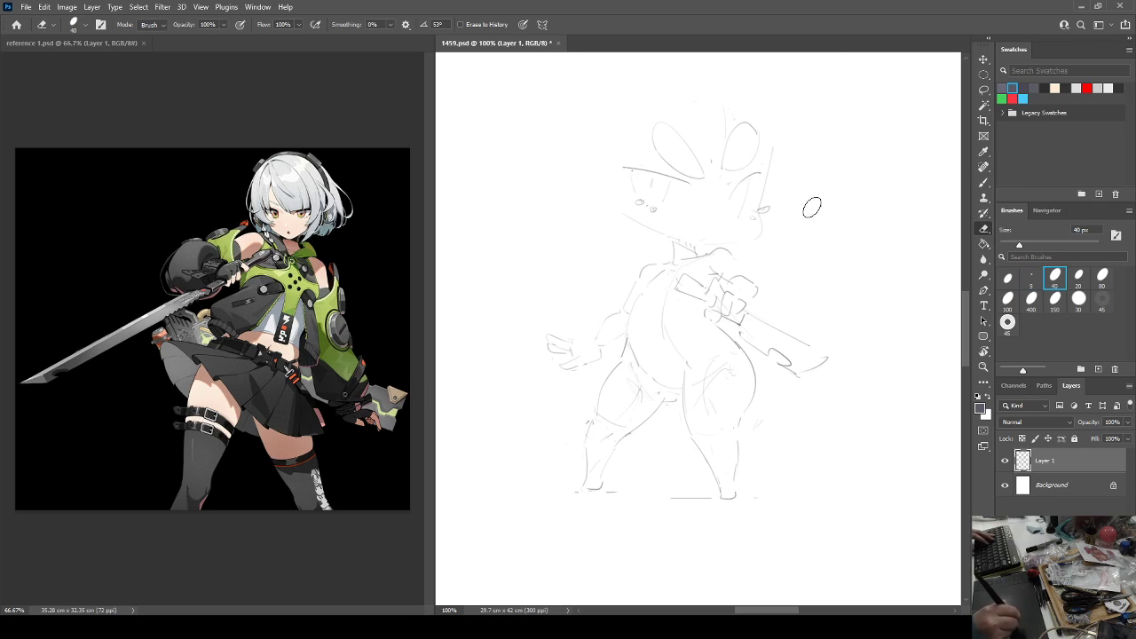
key("b")
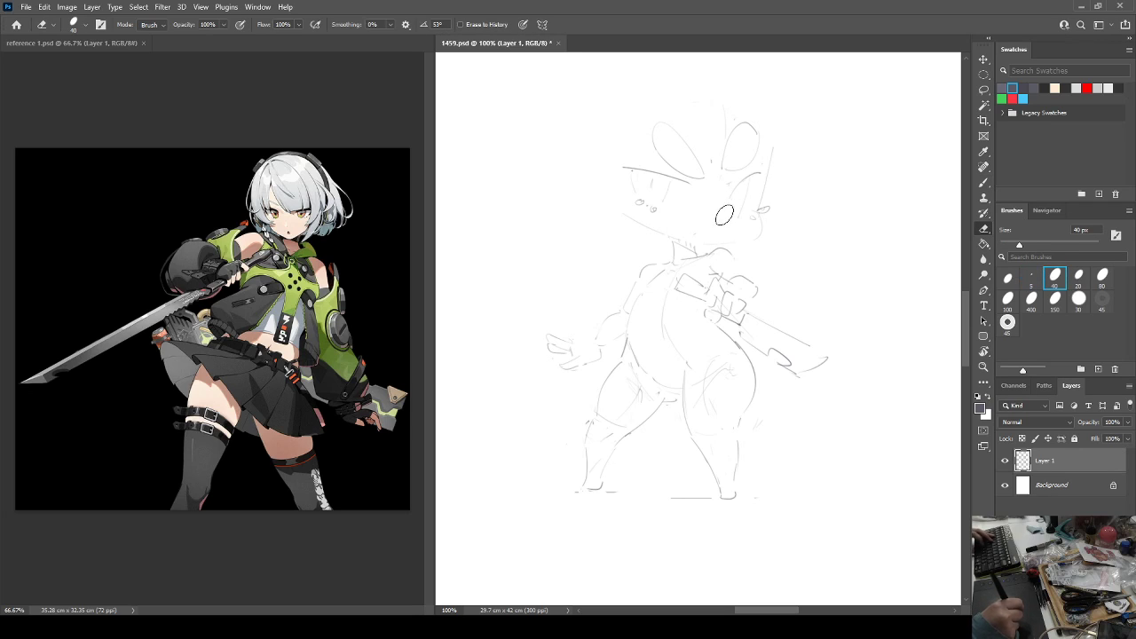
key("ctrl+shift+h")
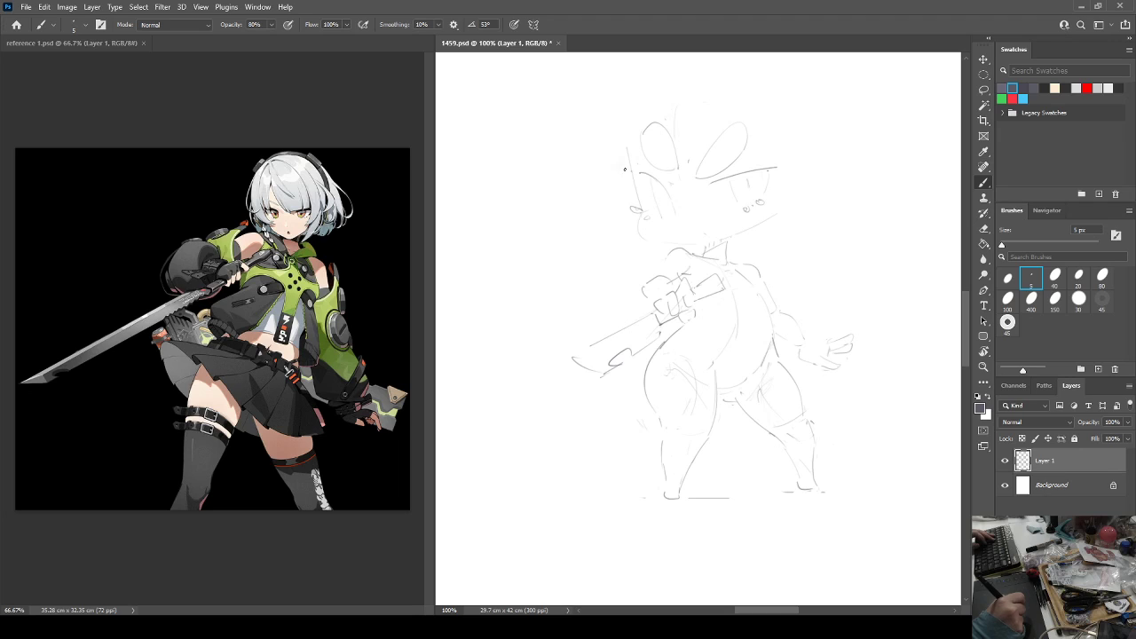
left_click_drag(626, 169, 622, 170)
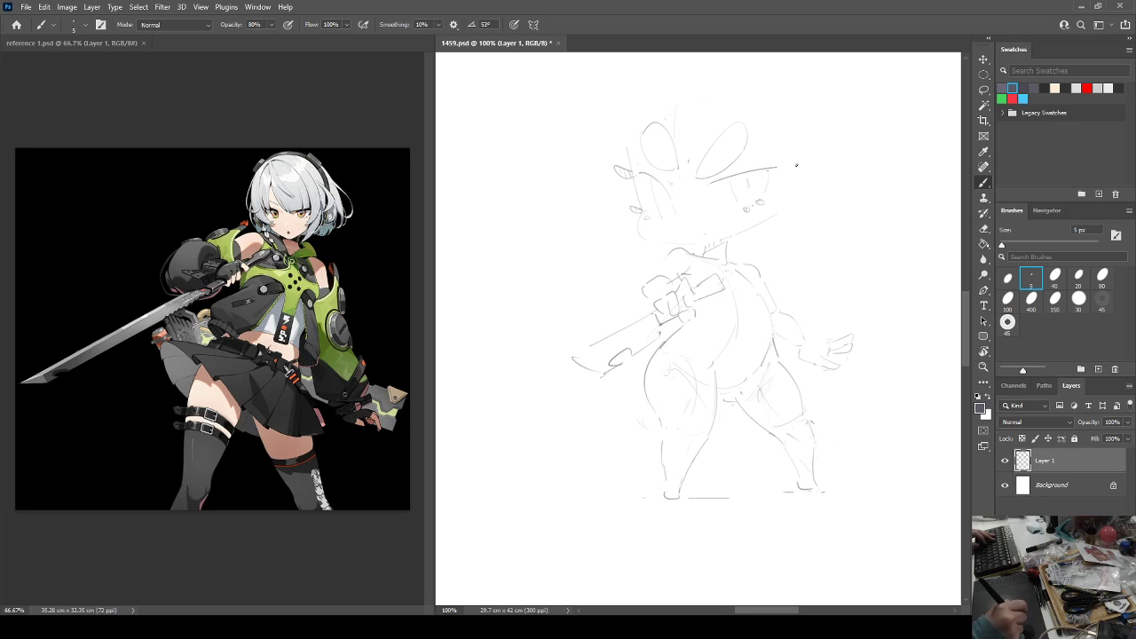
left_click_drag(638, 177, 649, 189)
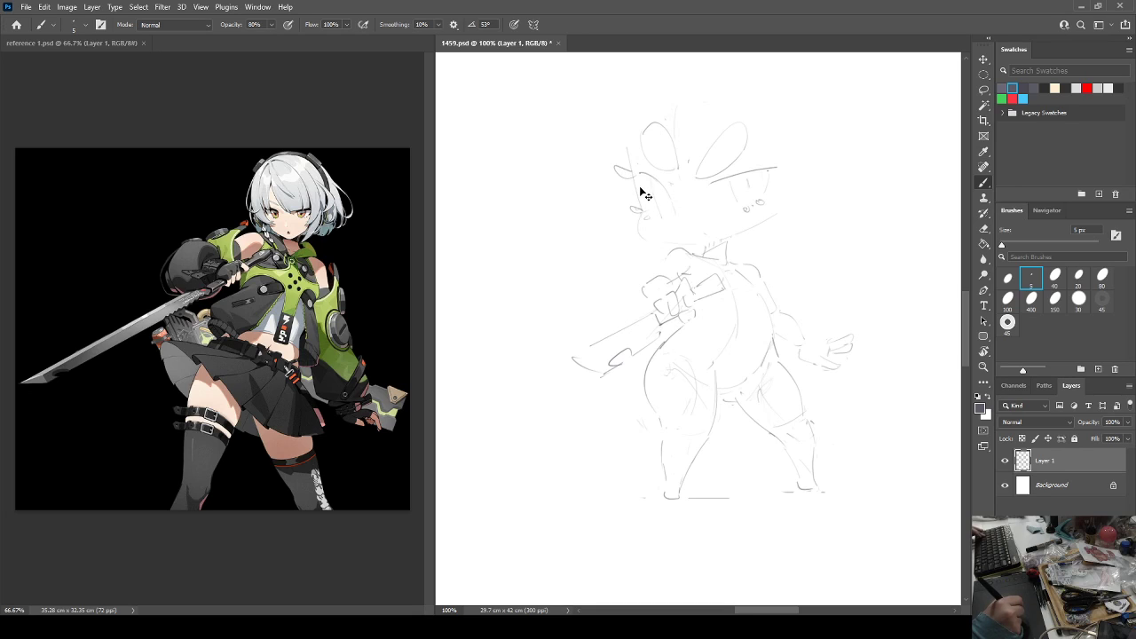
key("ctrl+z")
key("ctrl+z")
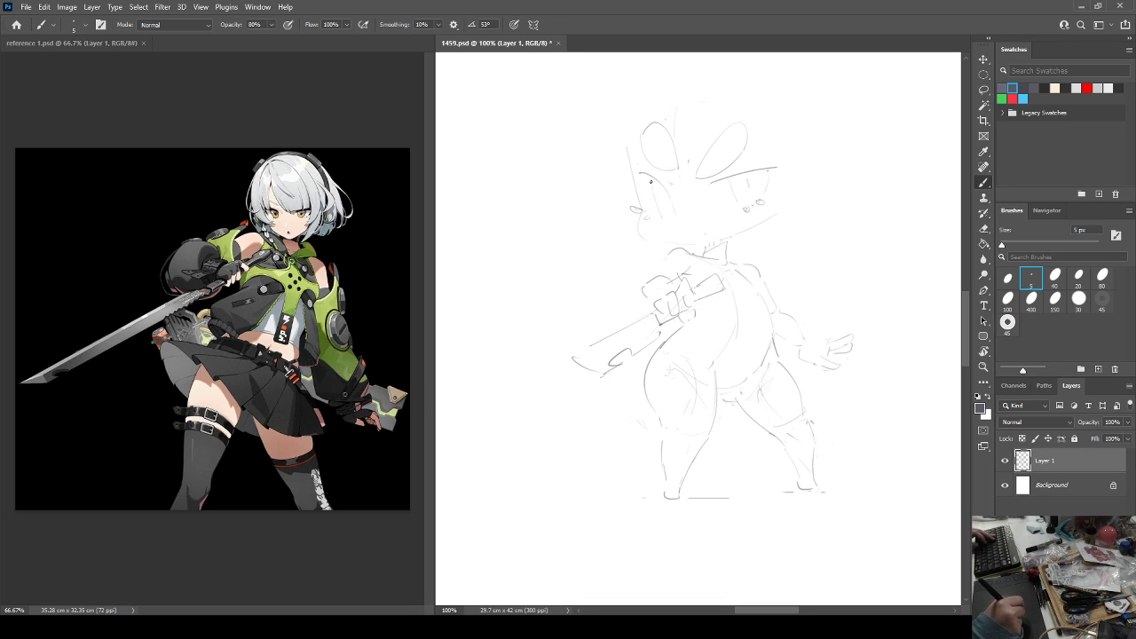
key("ctrl+z")
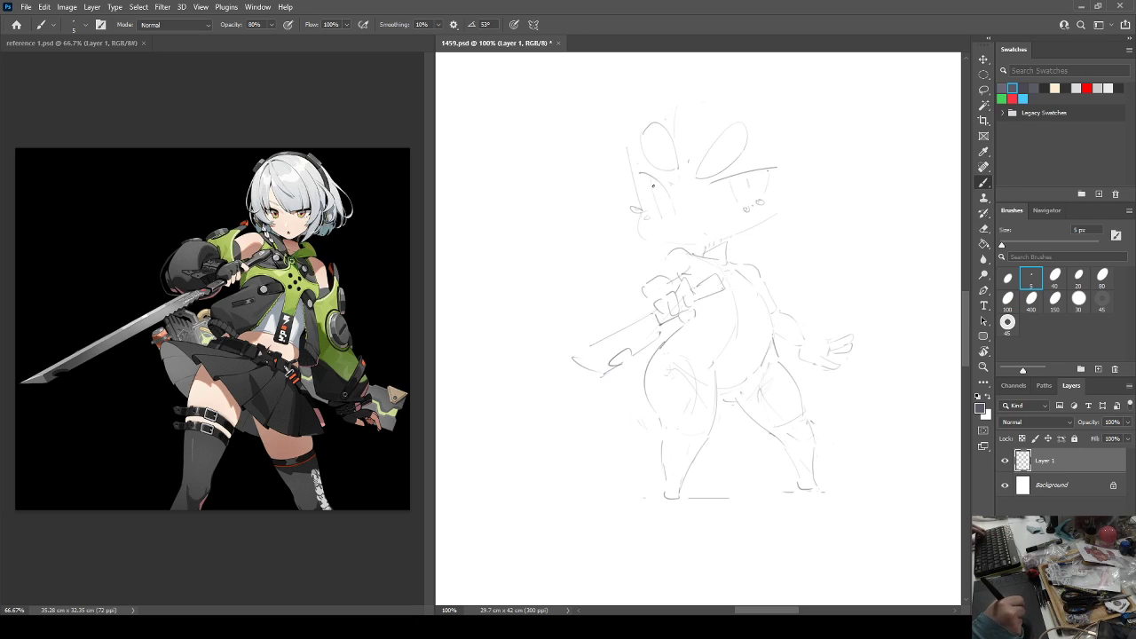
Redraw the inner side of the left eye's iris and lighten the line with the eraser.
left_click_drag(653, 179, 660, 206)
key("e")
key("b")
mouse_move(660, 217)
left_mouse_down()
mouse_move(658, 194)
mouse_move(666, 220)
left_mouse_up()
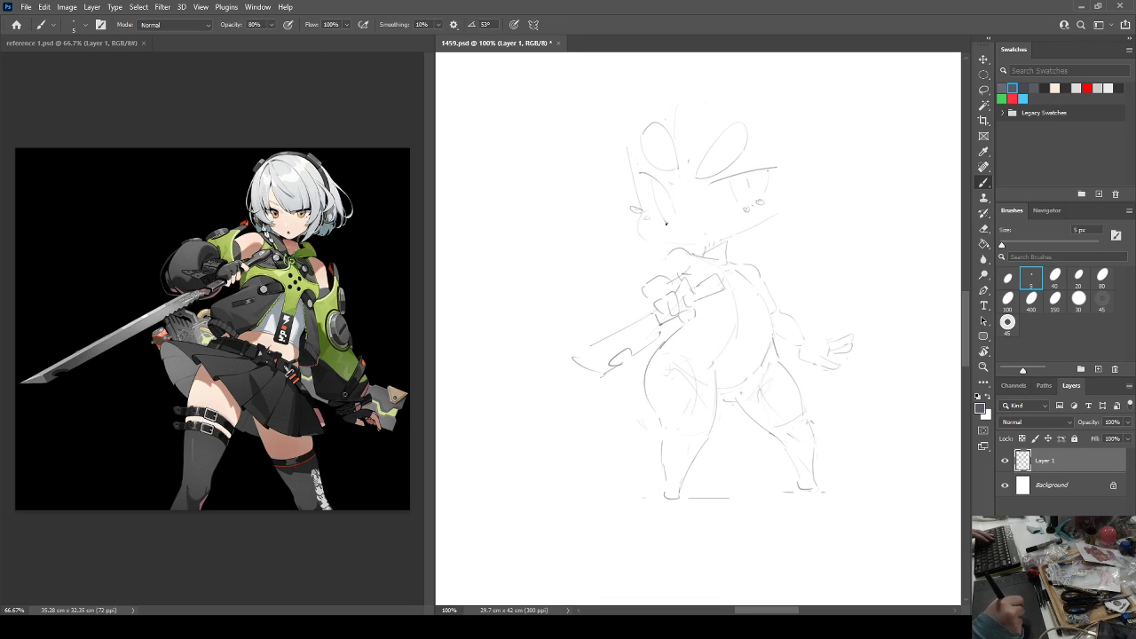
key("e")
key("comma")
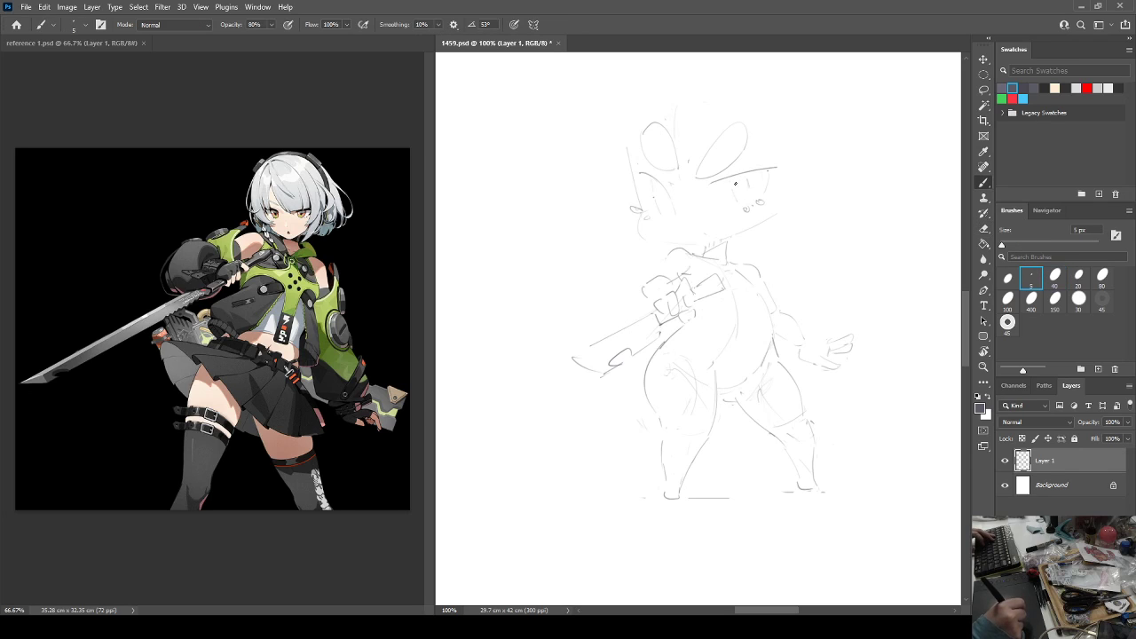
Work out the small mouth marks just above the chin with brush and eraser, alternating mirrored and normal views.
key("ctrl+shift+h")
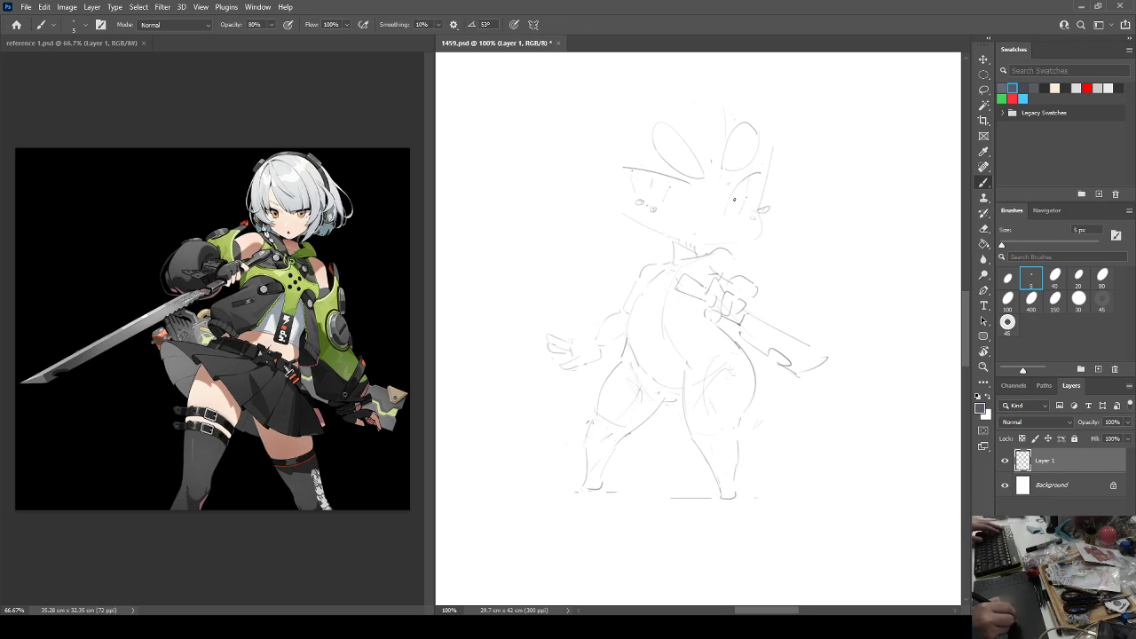
key("ctrl+shift+h")
key("e")
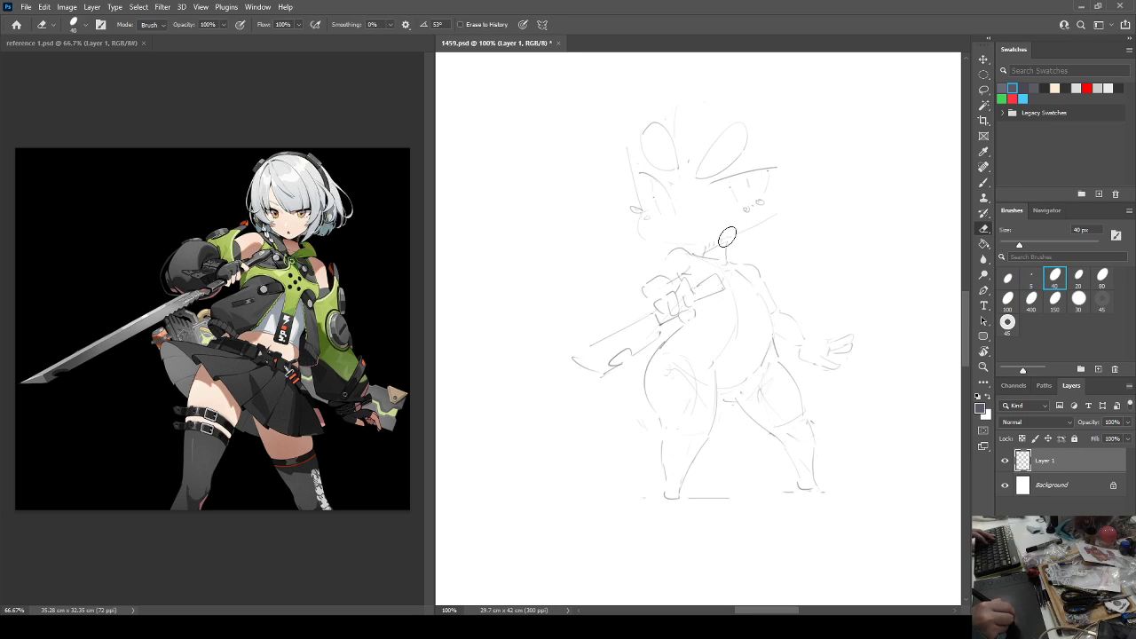
key("b")
key("ctrl+shift+h")
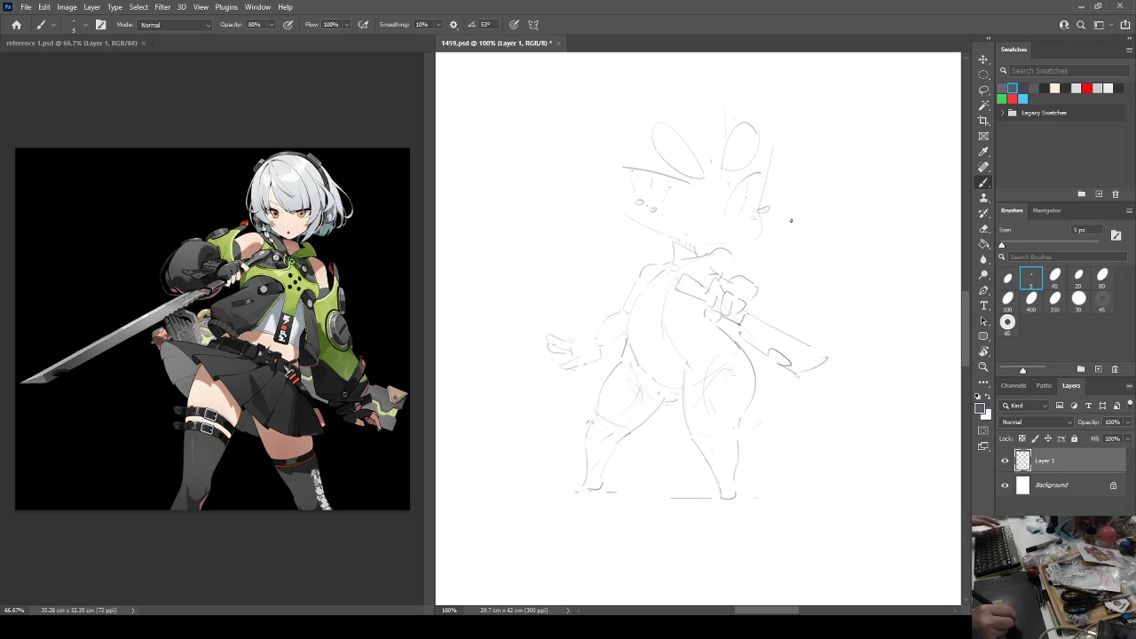
key("e")
key("ctrl+shift+h")
key("b")
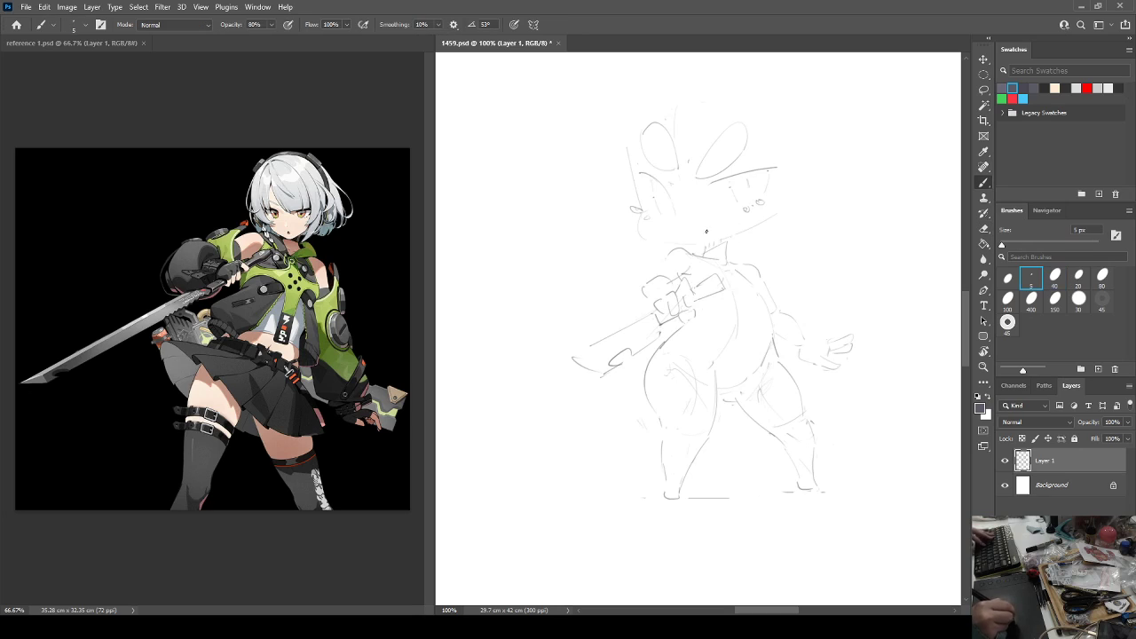
key("ctrl+shift+h")
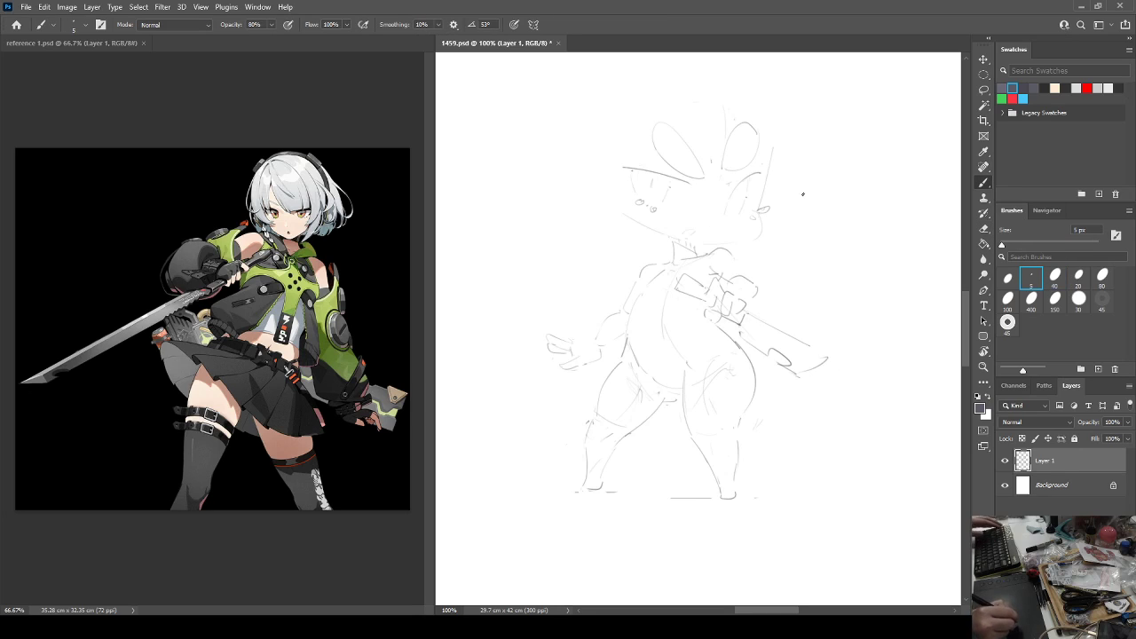
key("ctrl+shift+h")
key("e")
key("b")
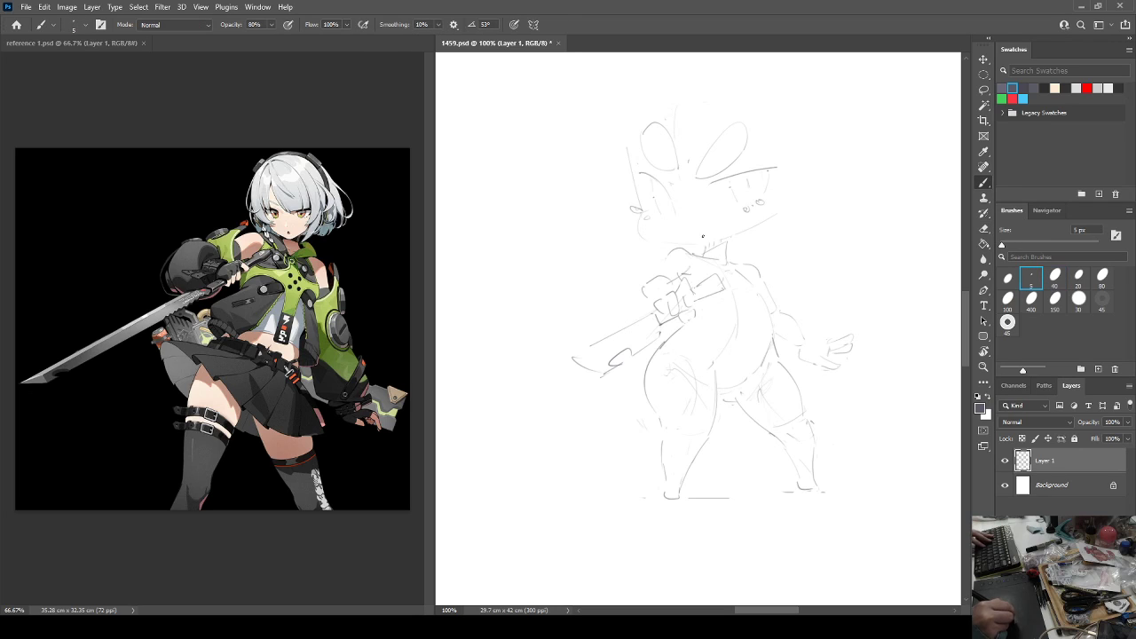
key("ctrl+shift+h")
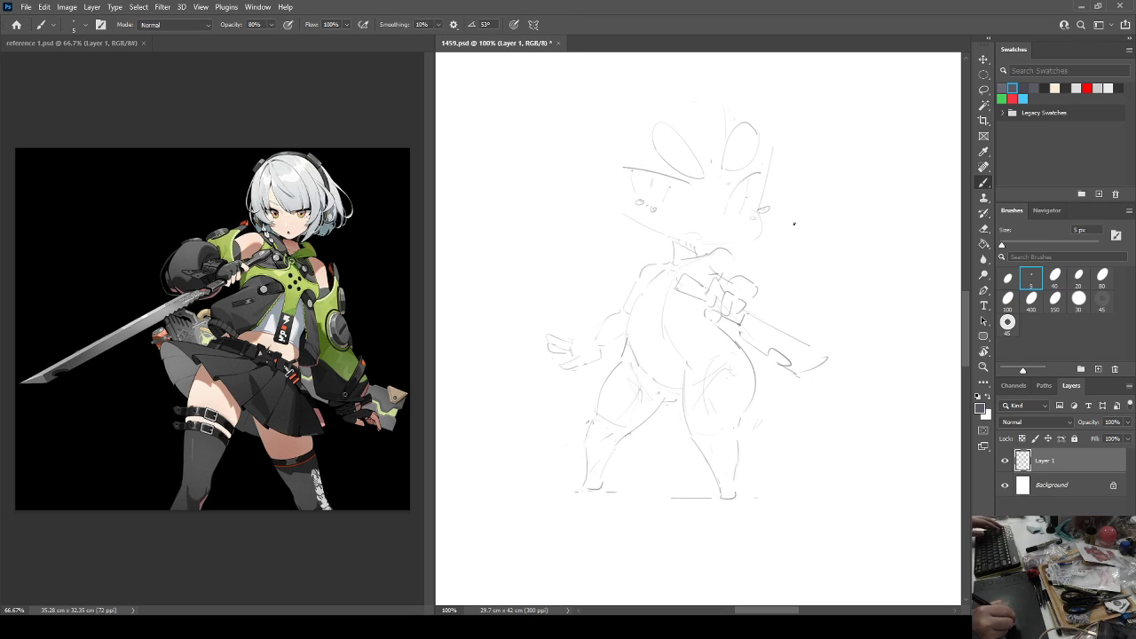
key("ctrl+shift+h")
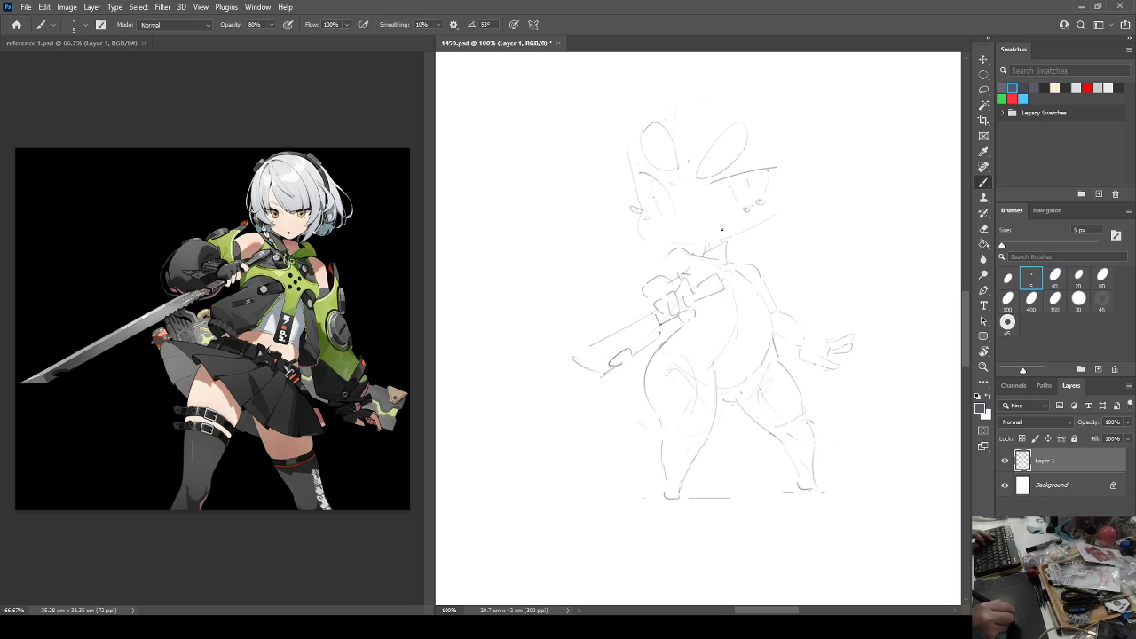
Refine the mouth as a small light stroke above the chin and check the face in mirrored view.
key("ctrl+shift+h")
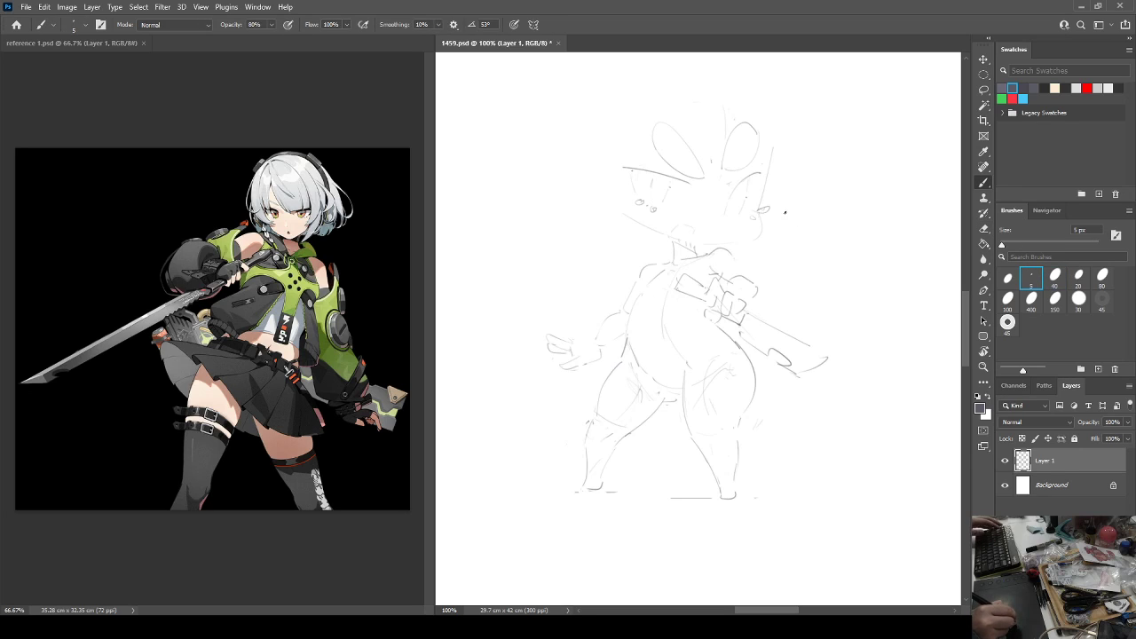
key("ctrl+shift+h")
key("e")
key("b")
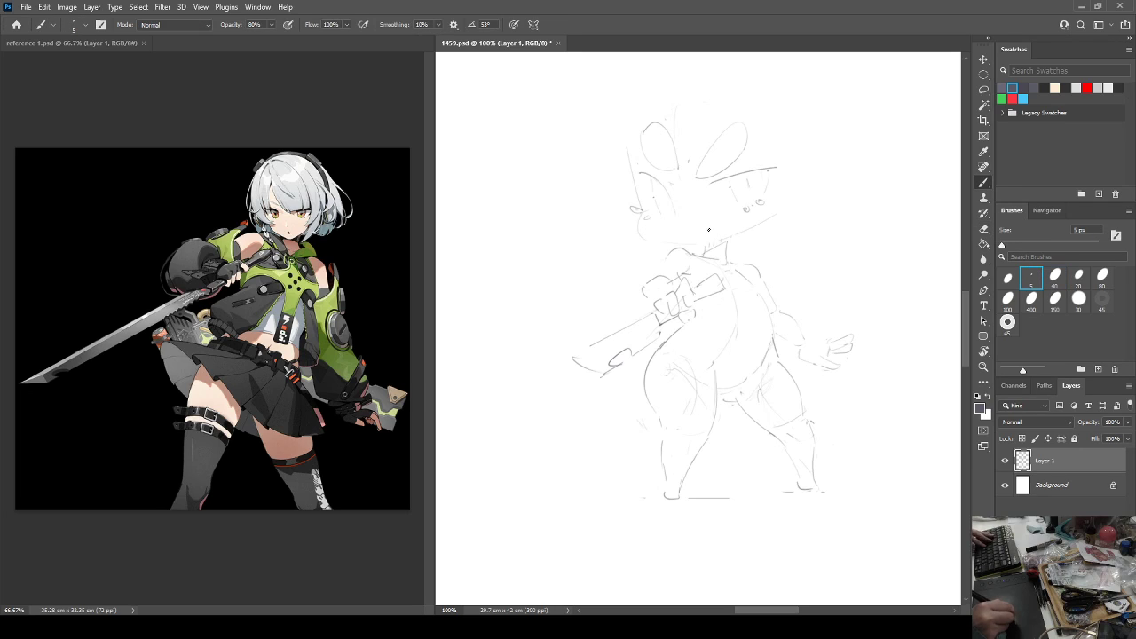
key("e")
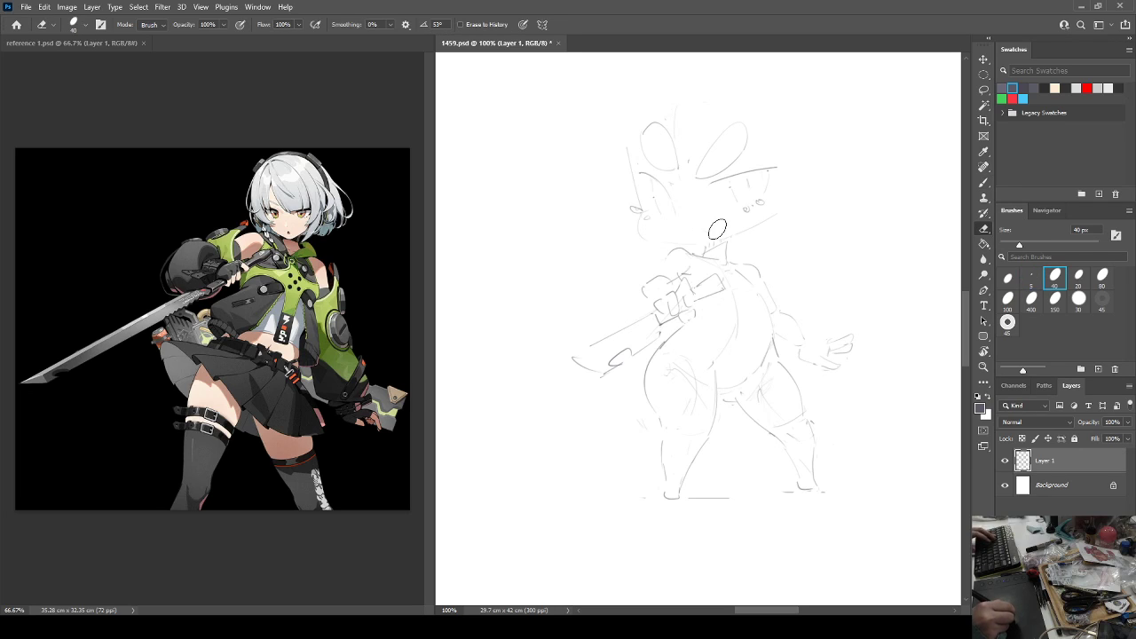
key("b")
key("ctrl+shift+h")
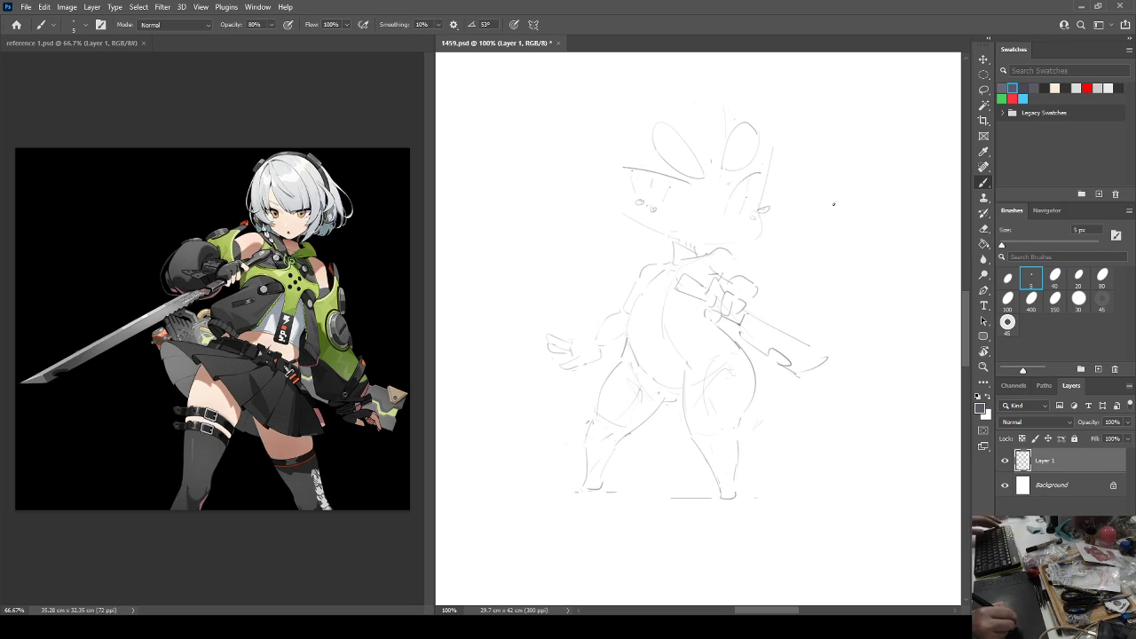
key("ctrl+shift+h")
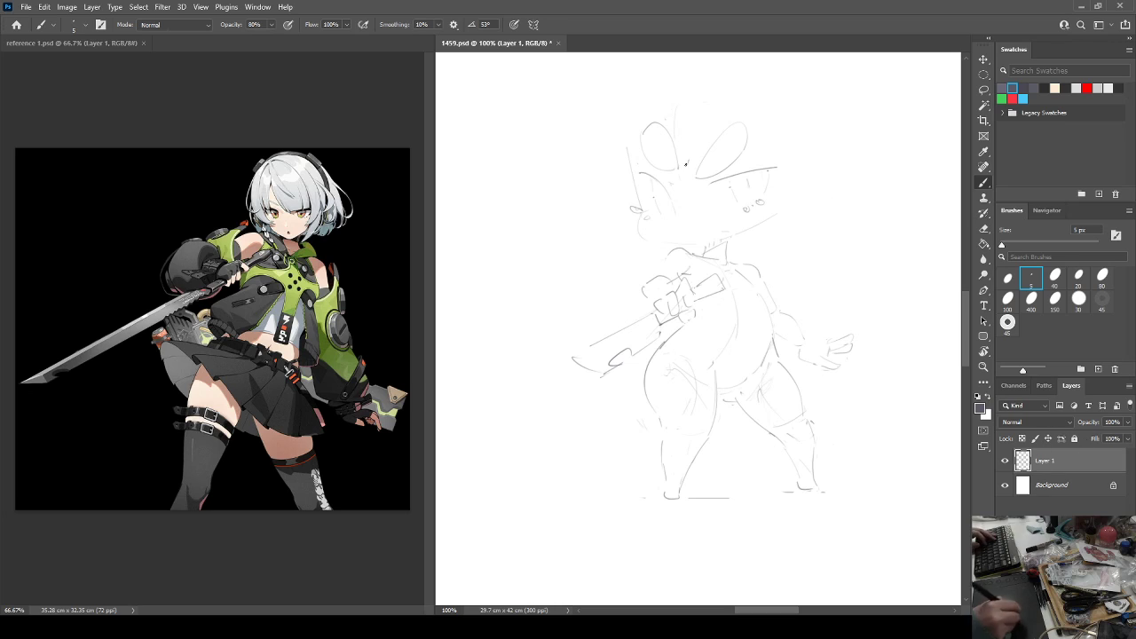
key("e")
key("b")
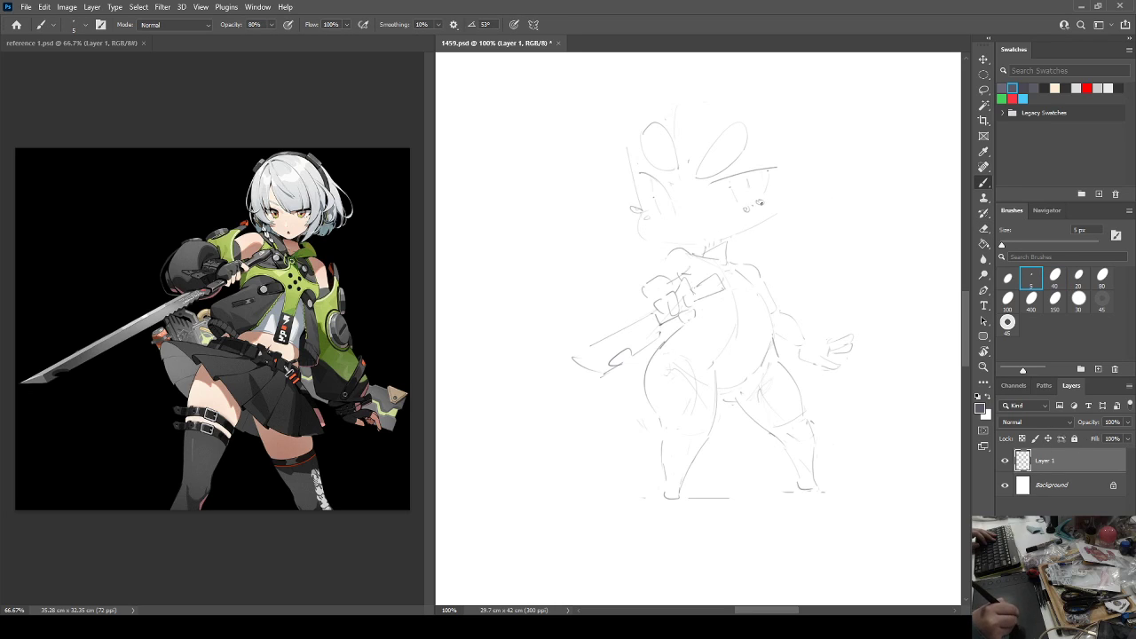
key("ctrl+shift+h")
key("ctrl+shift+h")
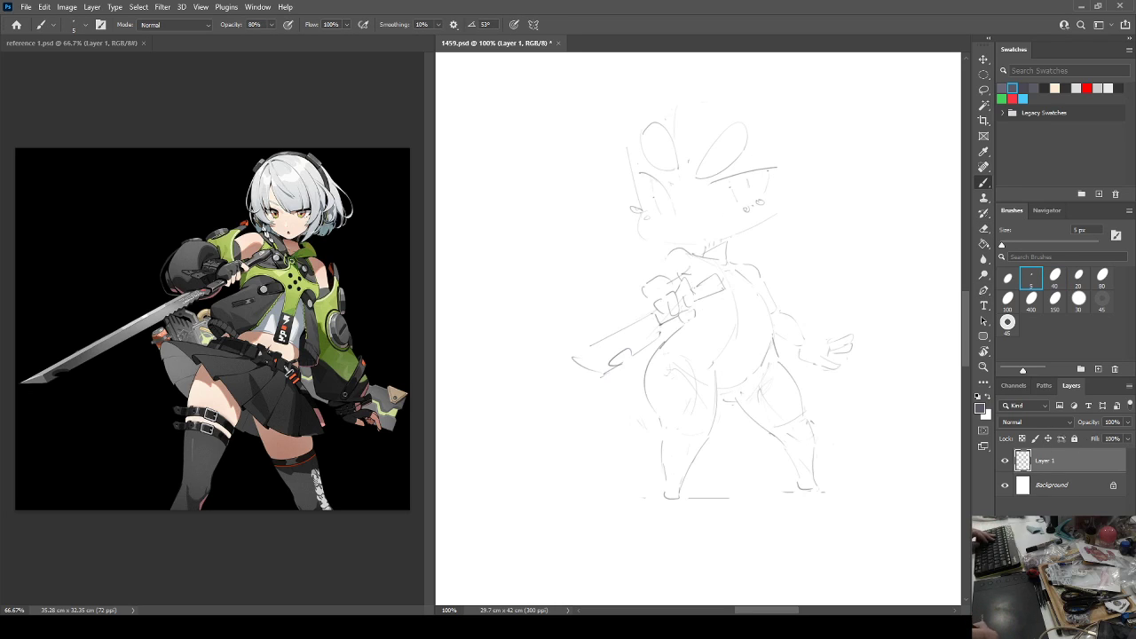
Lower Layer 1's opacity to 62% and add a new layer above it for the hair sketch.
left_click(1112, 422)
type("62")
key("Return")
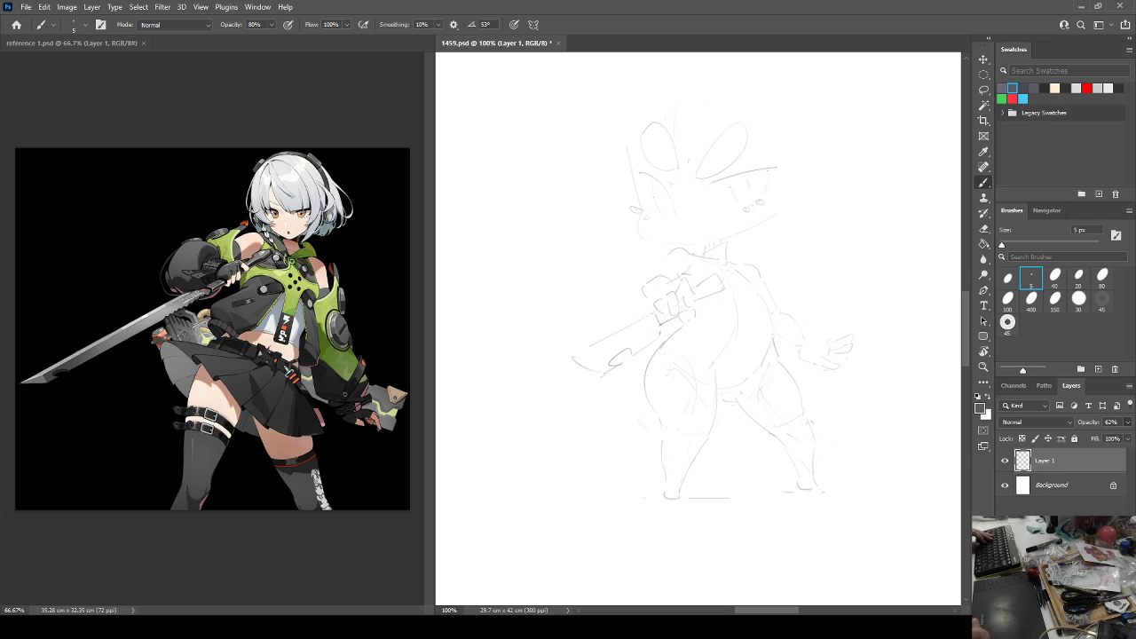
key("ctrl+shift+alt+n")
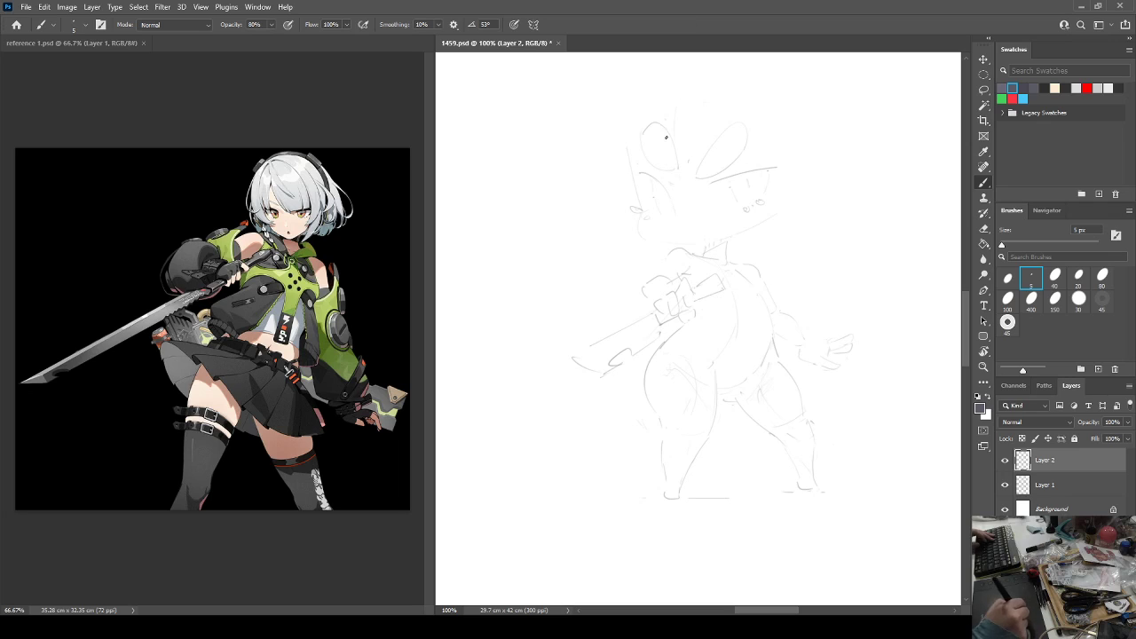
Sketch the fringe sweeping across the forehead ovals, with the crown curve running down past the right eye's outer end.
mouse_move(678, 181)
left_mouse_down()
mouse_move(707, 194)
mouse_move(679, 169)
left_mouse_up()
mouse_move(664, 107)
left_mouse_down()
mouse_move(707, 132)
mouse_move(718, 171)
mouse_move(675, 157)
mouse_move(710, 179)
left_mouse_up()
left_click_drag(711, 182, 771, 144)
left_click_drag(721, 91, 775, 143)
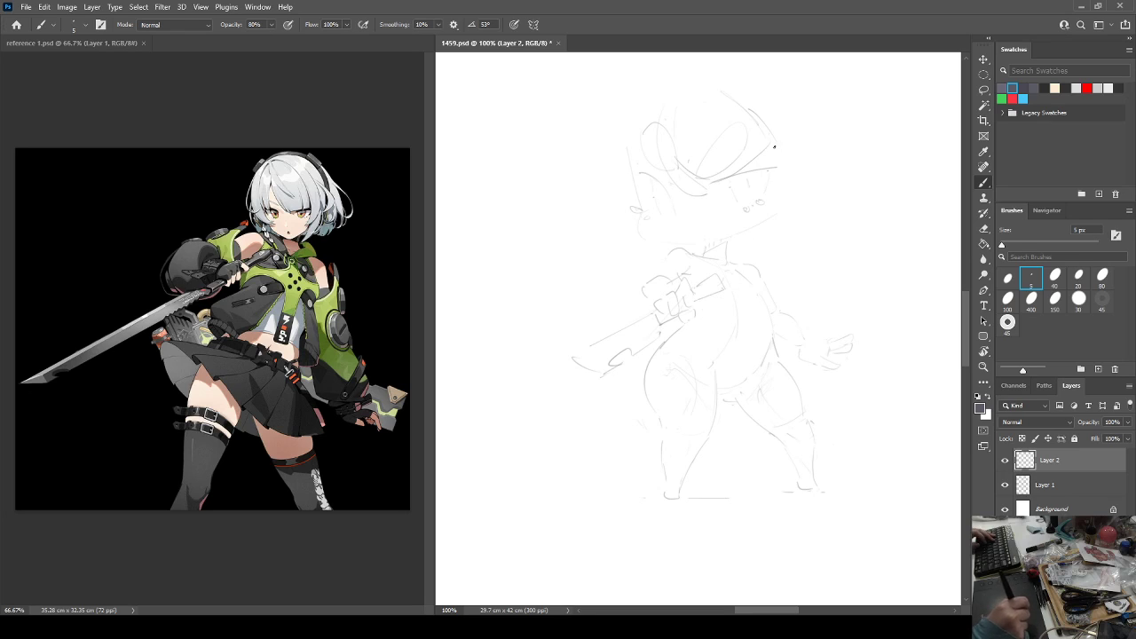
key("ctrl+z")
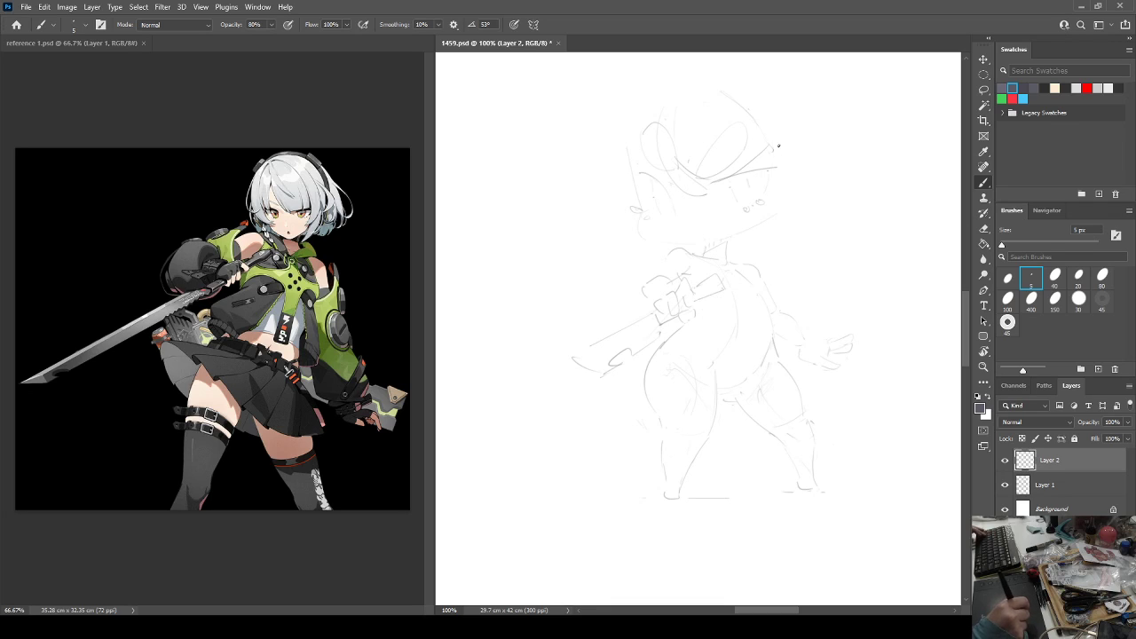
left_click_drag(778, 149, 797, 193)
key("e")
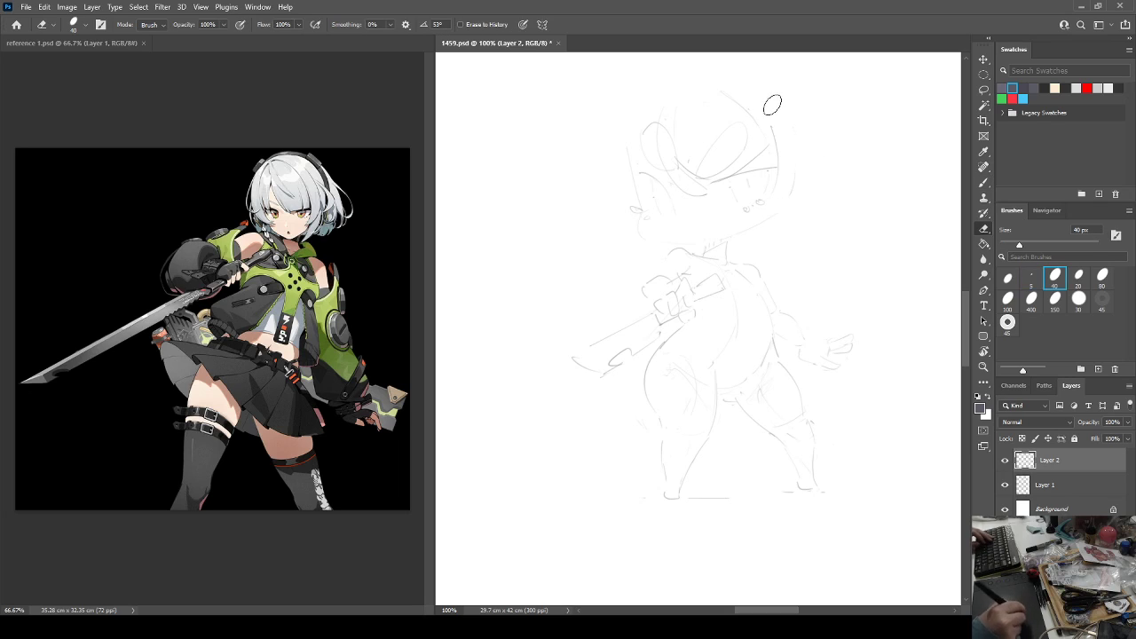
key("b")
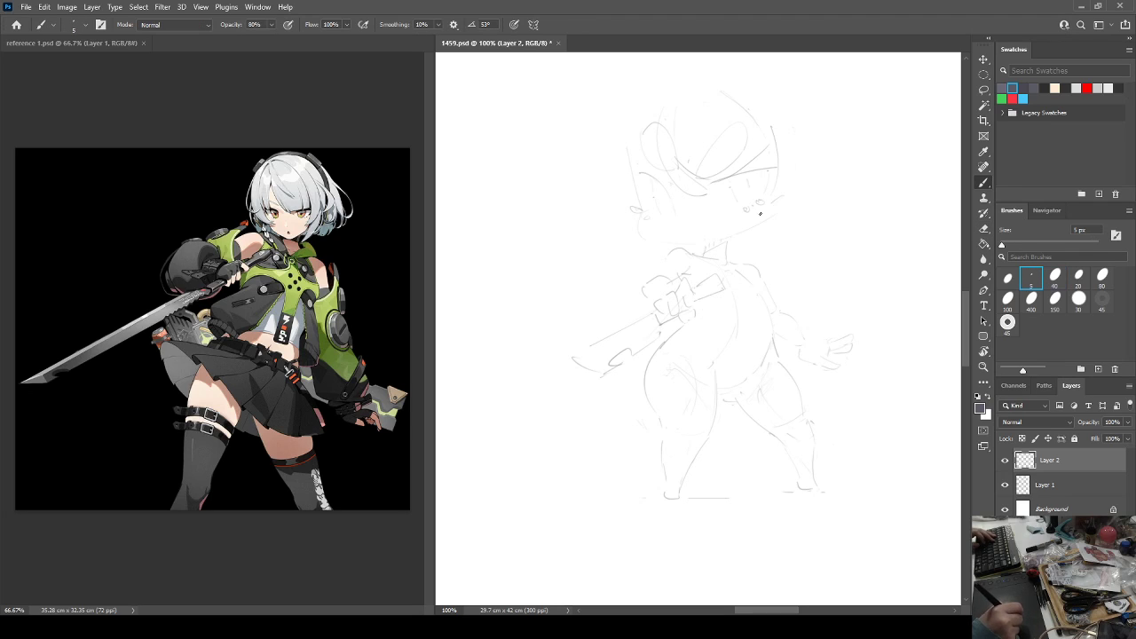
Sketch the rounded side lock curling under the right cheek, redoing the stroke and checking it mirrored.
mouse_move(769, 206)
left_mouse_down()
mouse_move(799, 169)
mouse_move(774, 242)
mouse_move(800, 175)
left_mouse_up()
key("ctrl+z")
key("ctrl+z")
key("ctrl+z")
key("ctrl+shift+h")
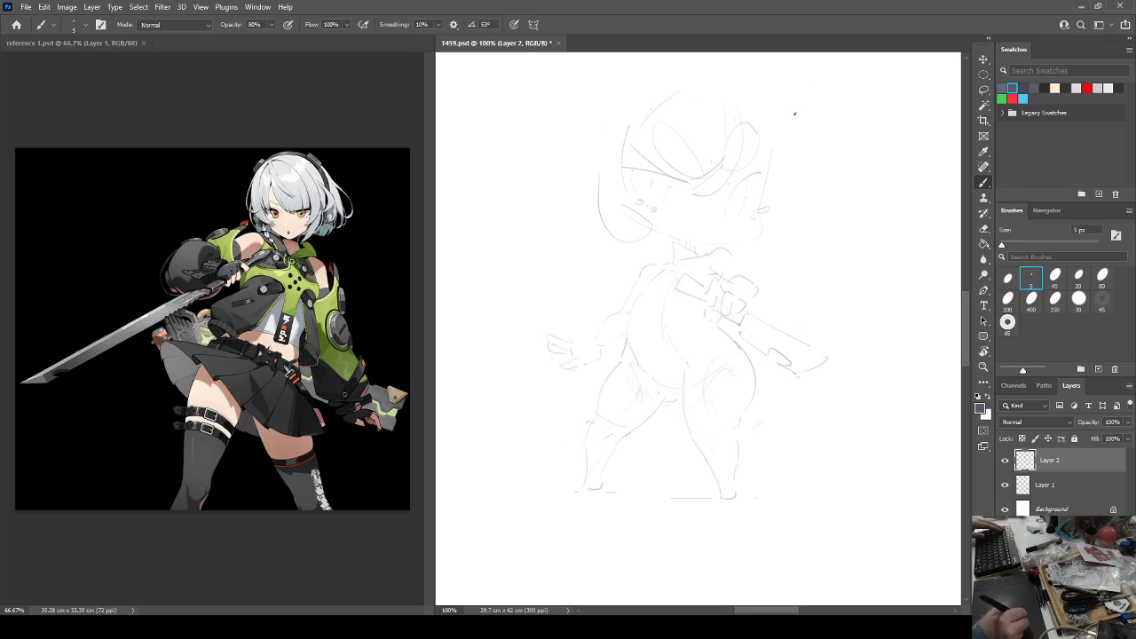
key("ctrl+h")
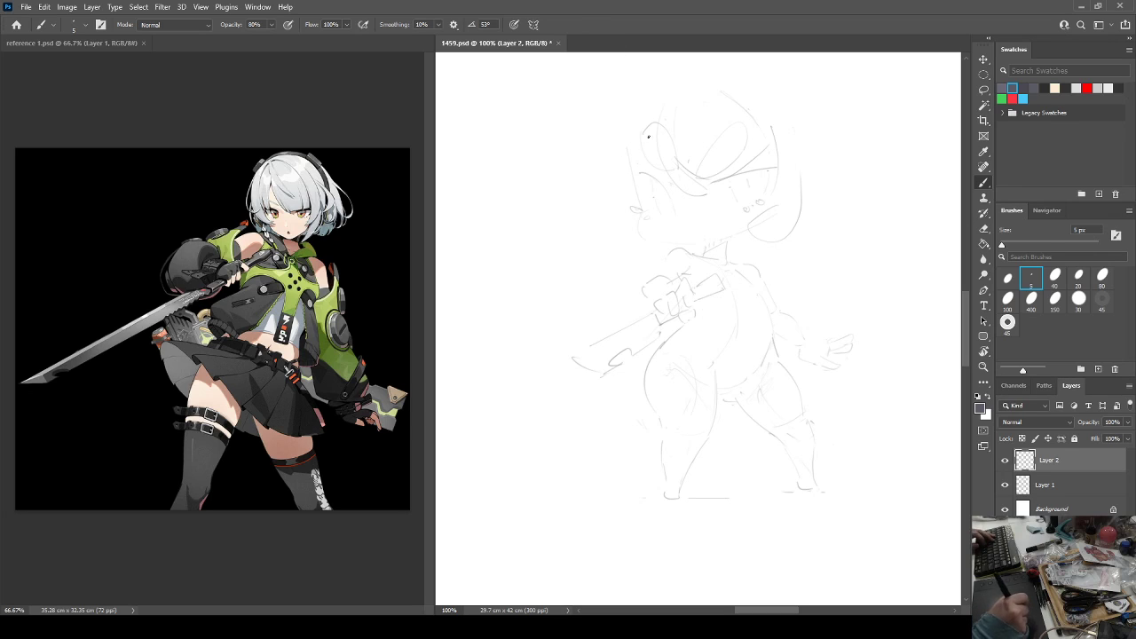
Sketch the left fringe strands from beside the smaller forehead oval down to the left eye.
left_click_drag(658, 135, 642, 176)
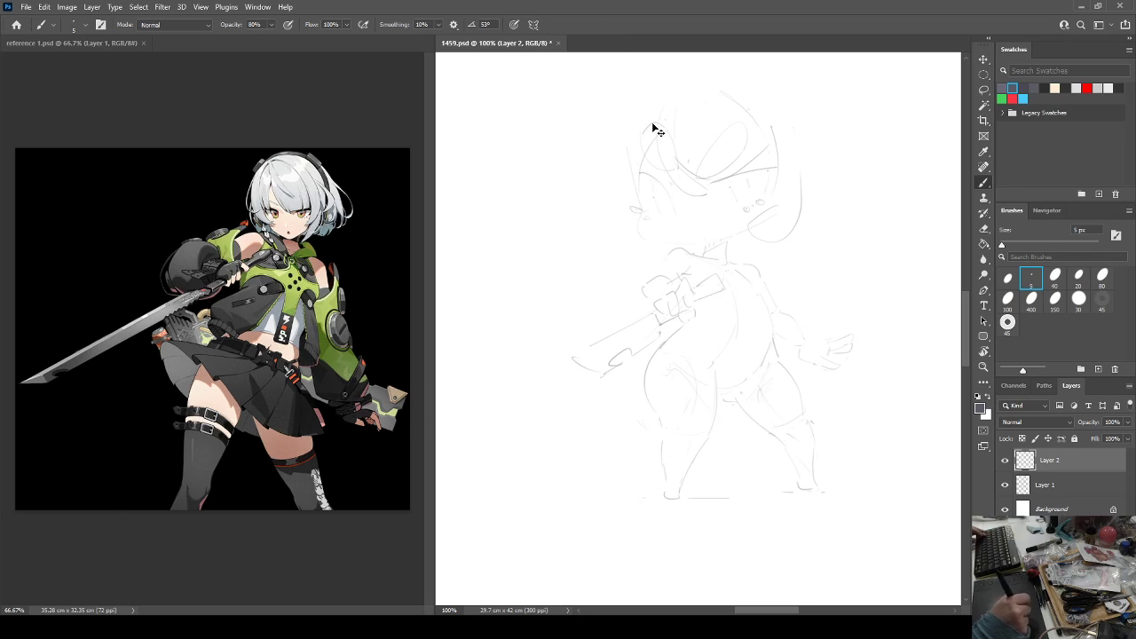
key("ctrl+z")
left_click_drag(635, 135, 635, 187)
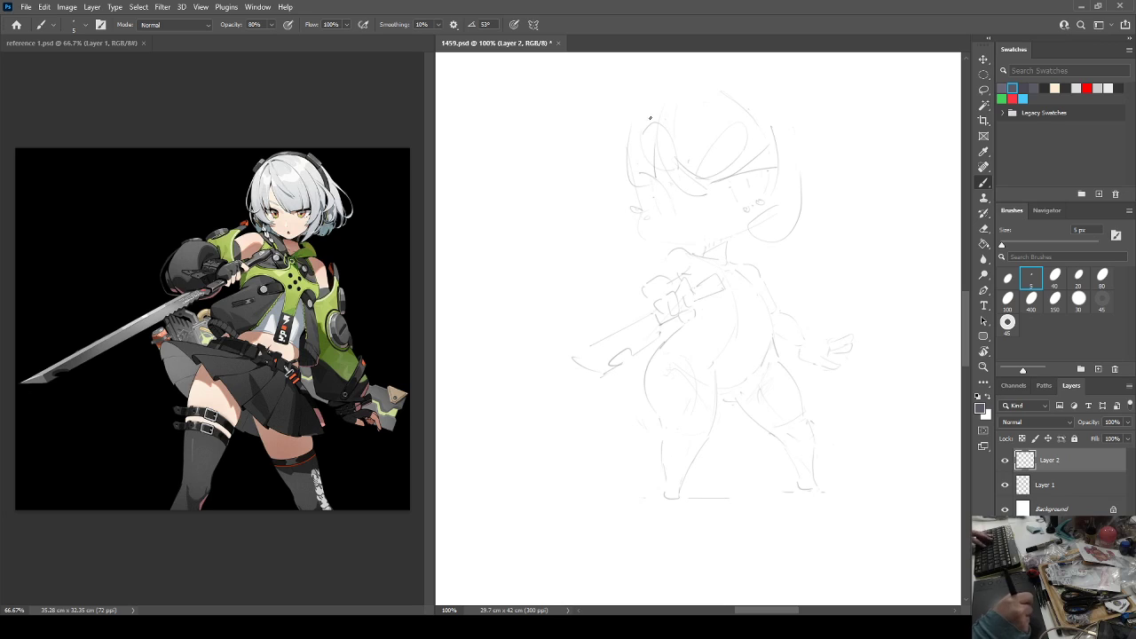
key("F2")
key("h")
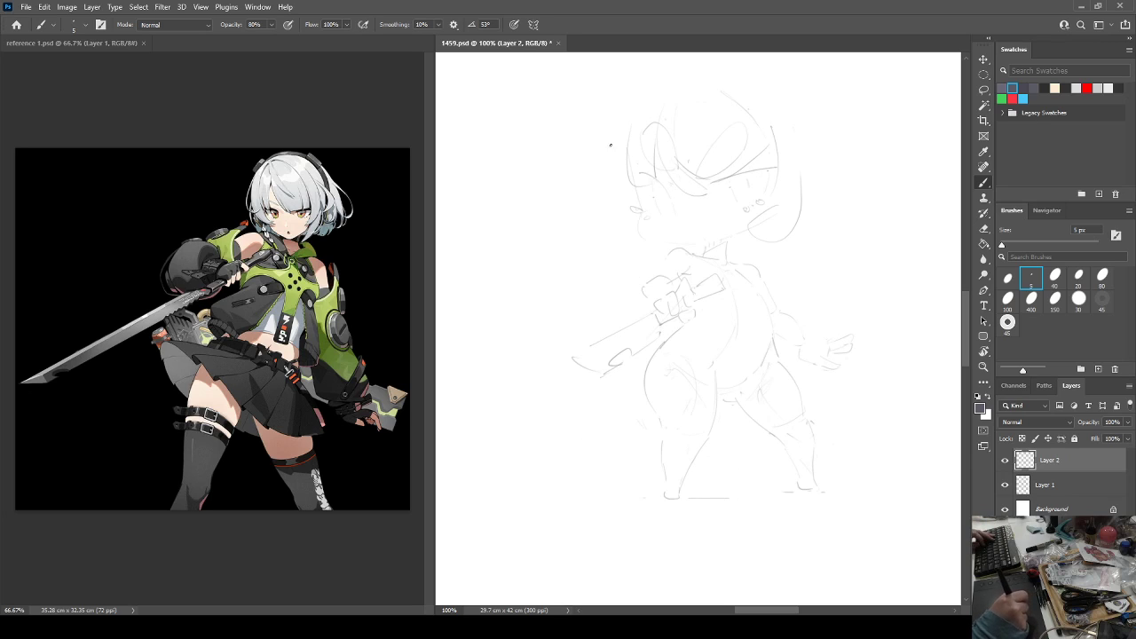
Sketch the outer side lock curving around the left cheek and in toward the jaw.
mouse_move(627, 149)
left_mouse_down()
mouse_move(601, 225)
mouse_move(650, 231)
left_mouse_up()
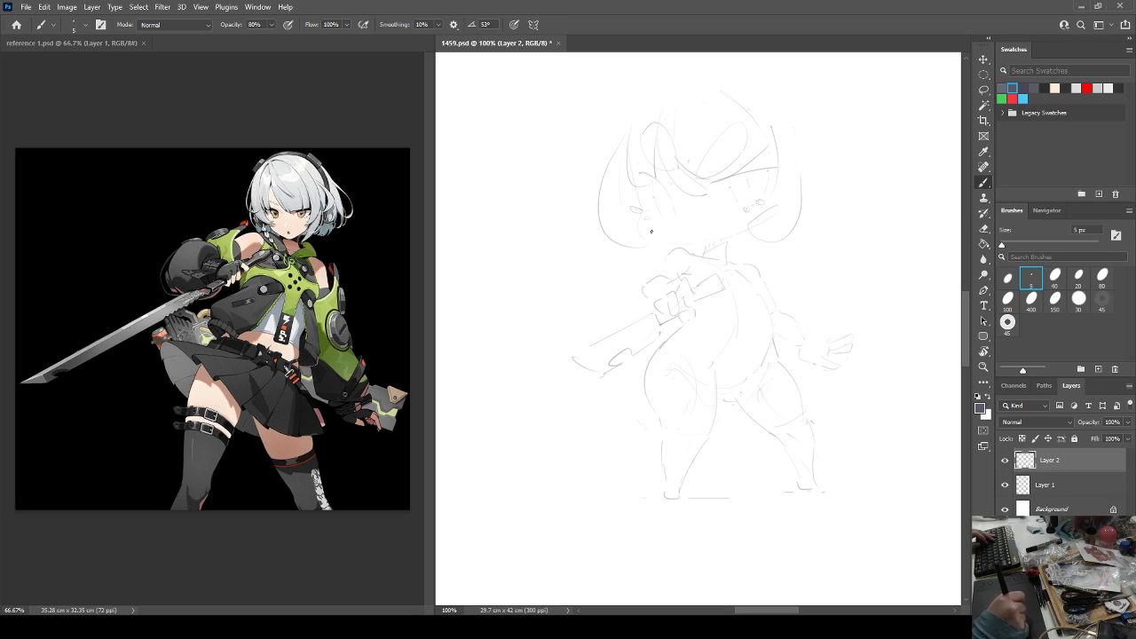
key("h")
key("h")
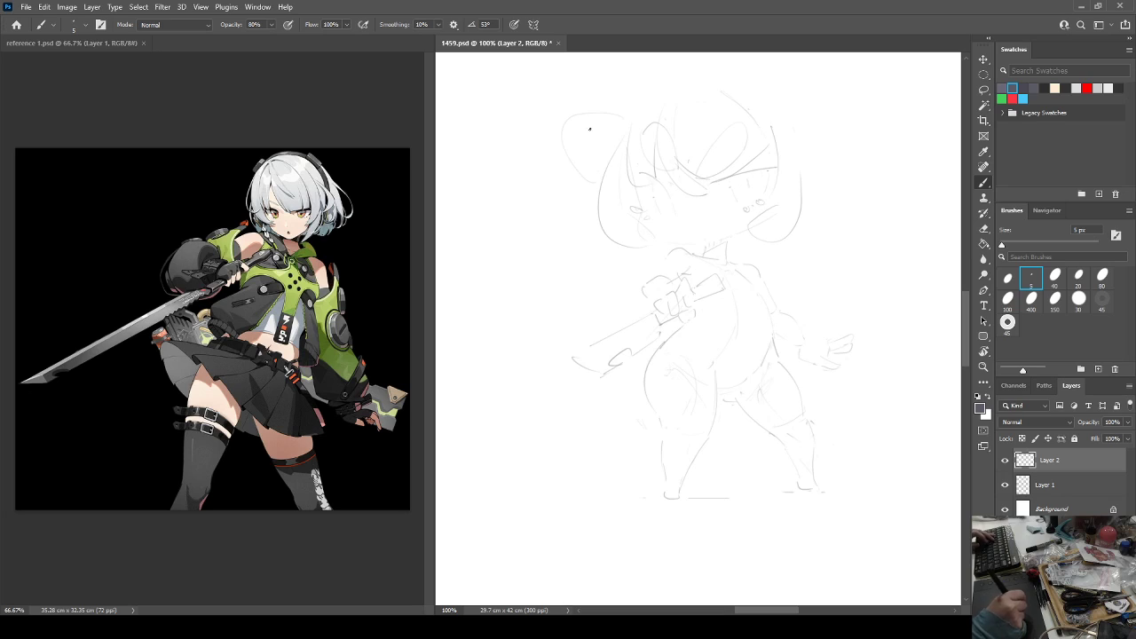
key("ctrl+z")
mouse_move(630, 122)
left_mouse_down()
mouse_move(550, 157)
mouse_move(554, 175)
mouse_move(620, 131)
left_mouse_up()
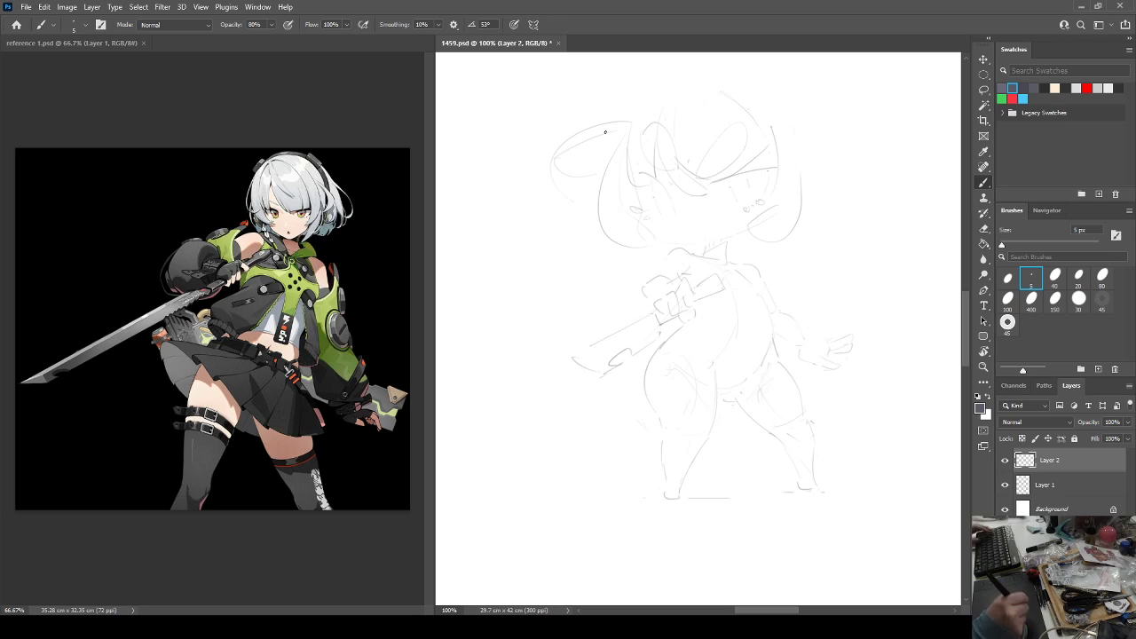
key("ctrl+shift+h")
key("ctrl+shift+h")
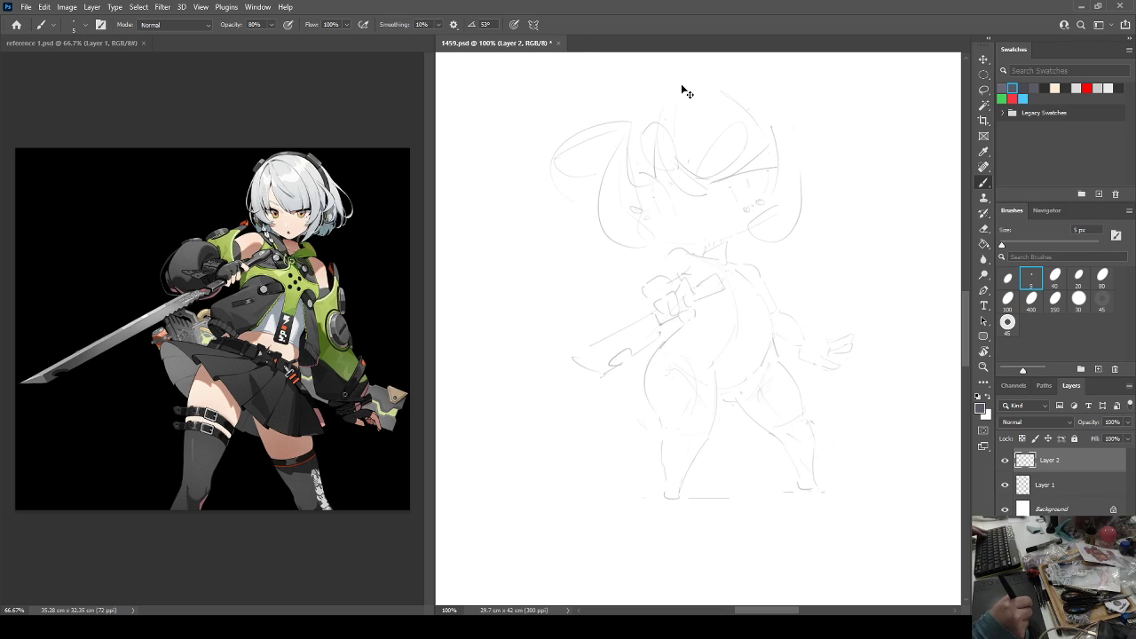
key("ctrl+z")
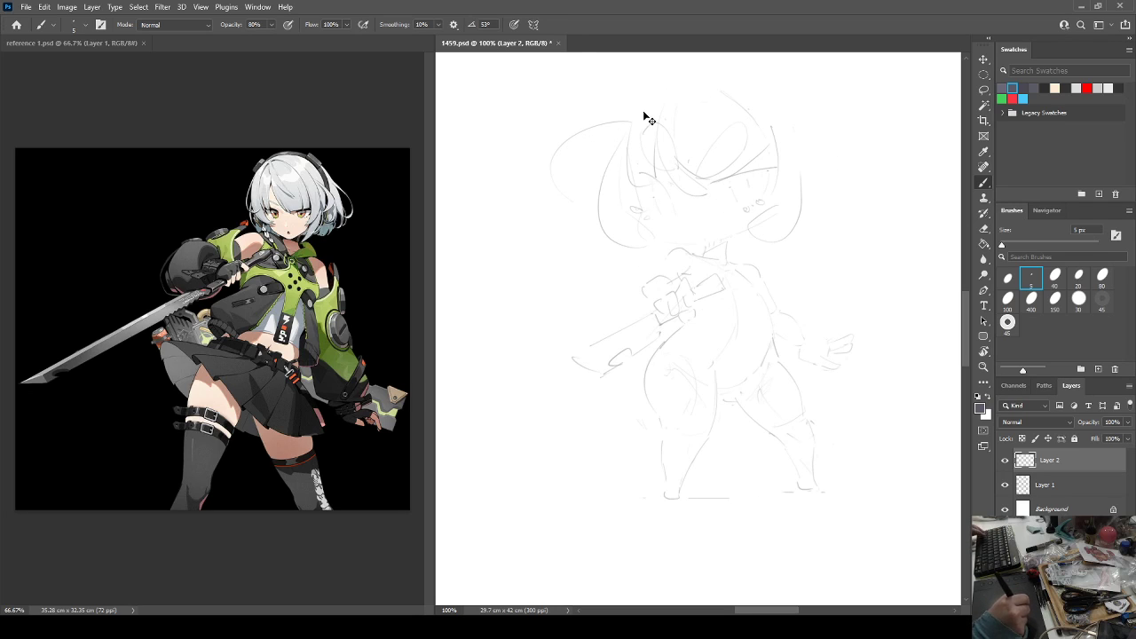
key("ctrl+z")
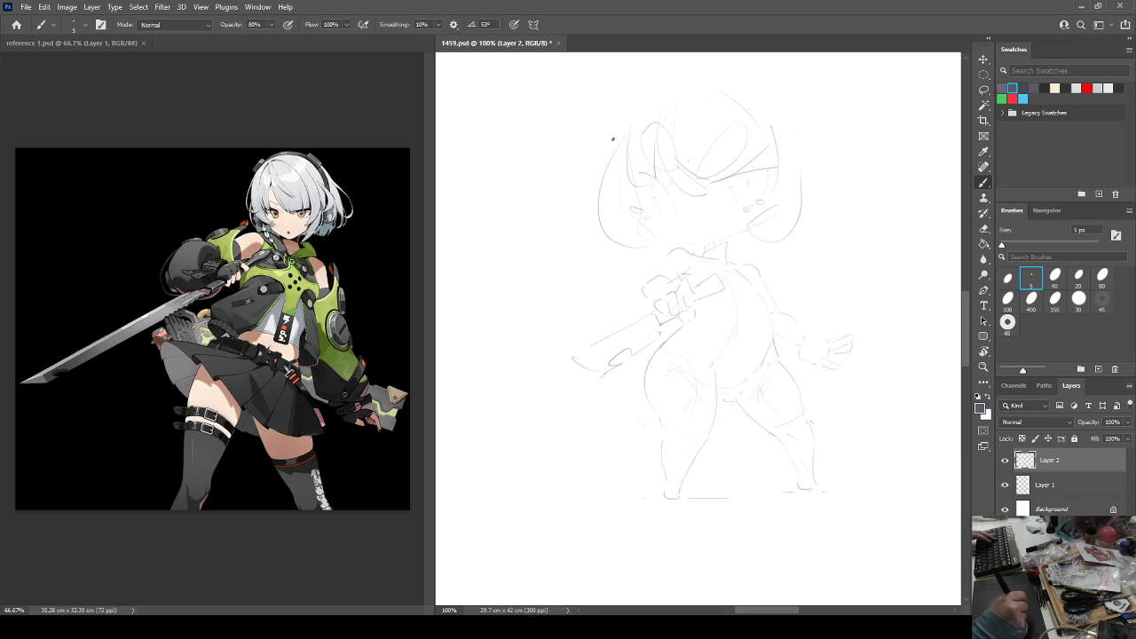
Sketch the outer hair outline over the top of the head and down its right side, redoing the strokes in a mirrored view.
mouse_move(621, 120)
left_mouse_down()
mouse_move(666, 75)
mouse_move(844, 130)
mouse_move(850, 192)
left_mouse_up()
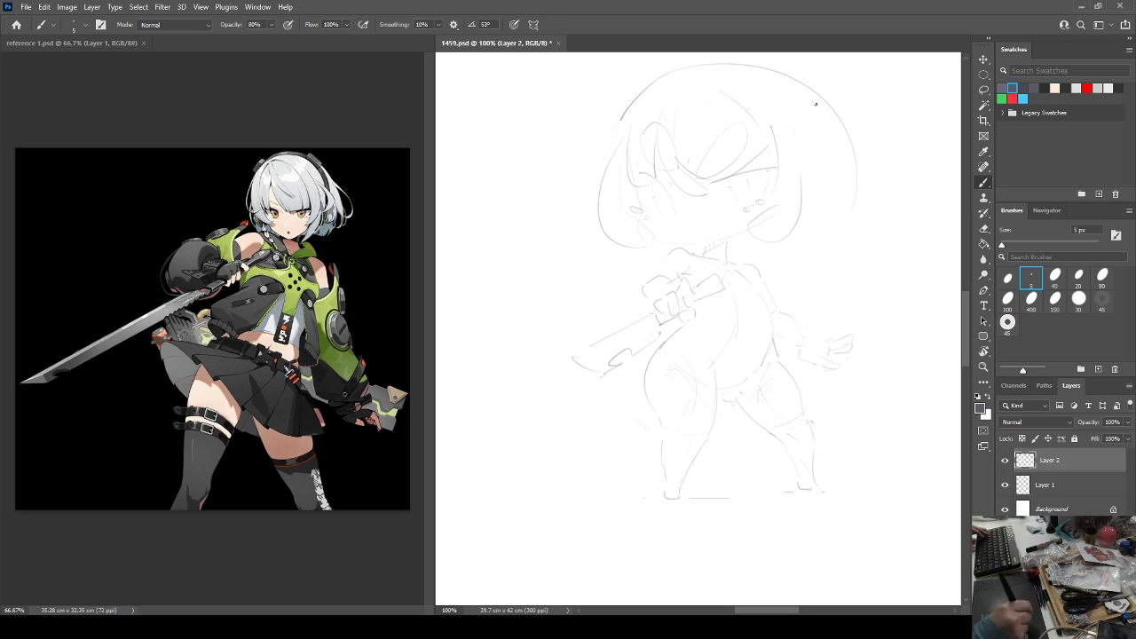
key("ctrl+z")
left_click_drag(751, 67, 824, 213)
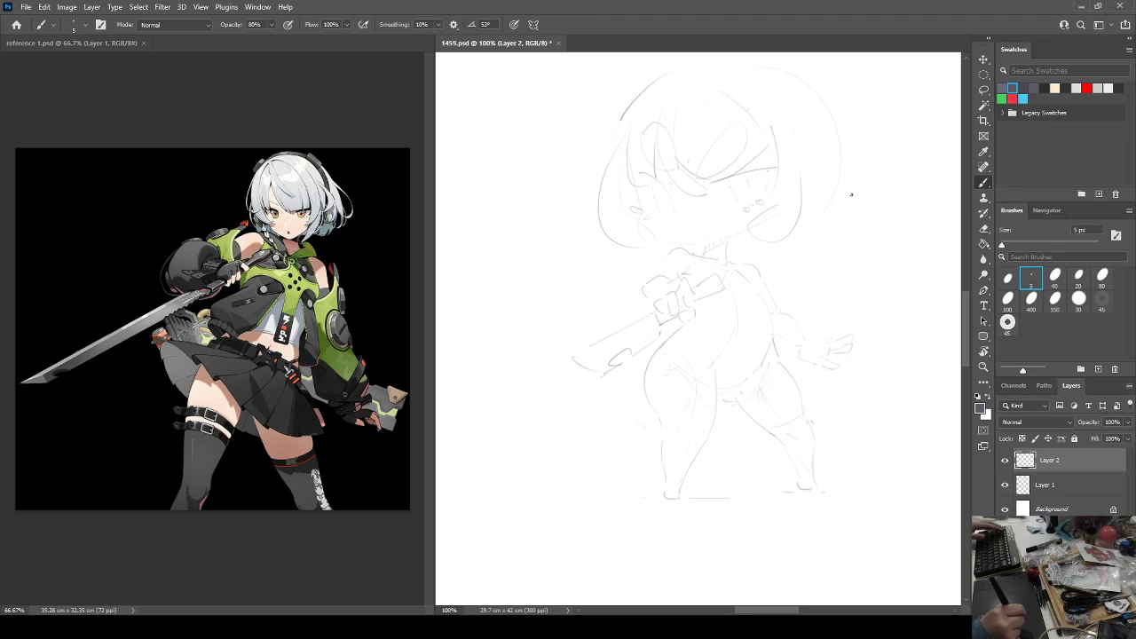
key("ctrl+shift+h")
mouse_move(634, 68)
left_mouse_down()
mouse_move(575, 104)
mouse_move(563, 133)
left_mouse_up()
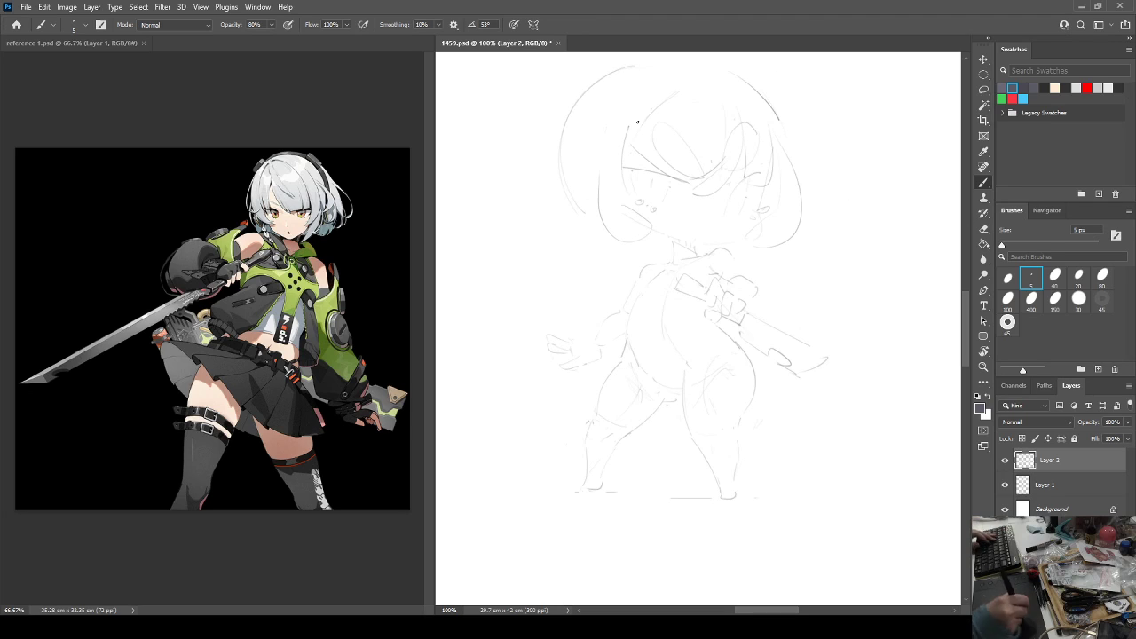
key("ctrl+z")
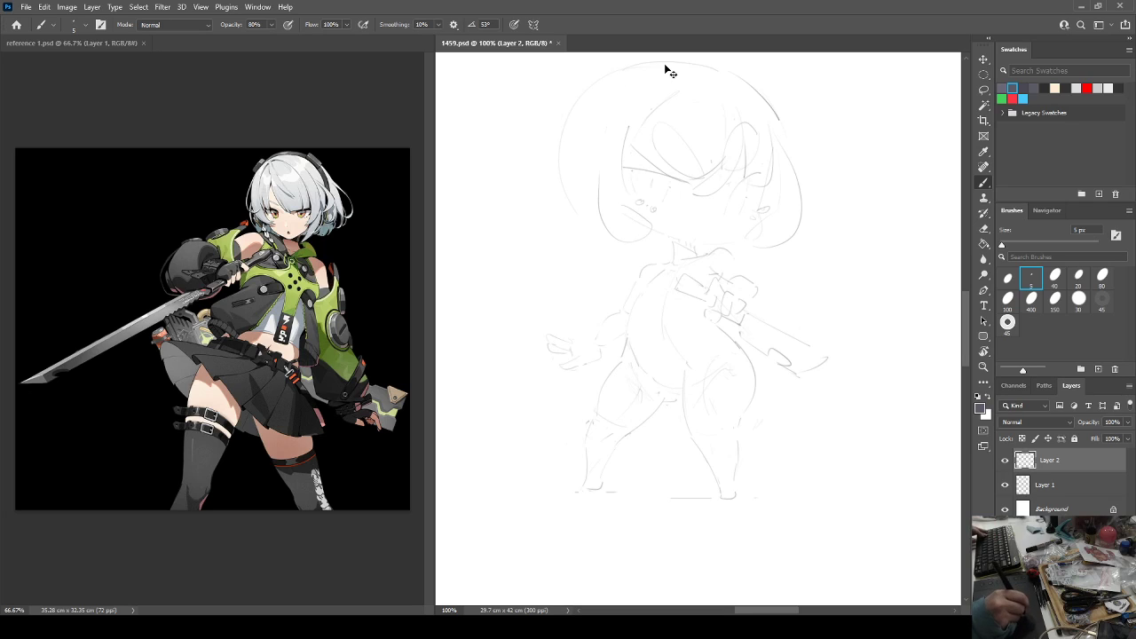
left_click_drag(611, 71, 710, 66)
key("ctrl+z")
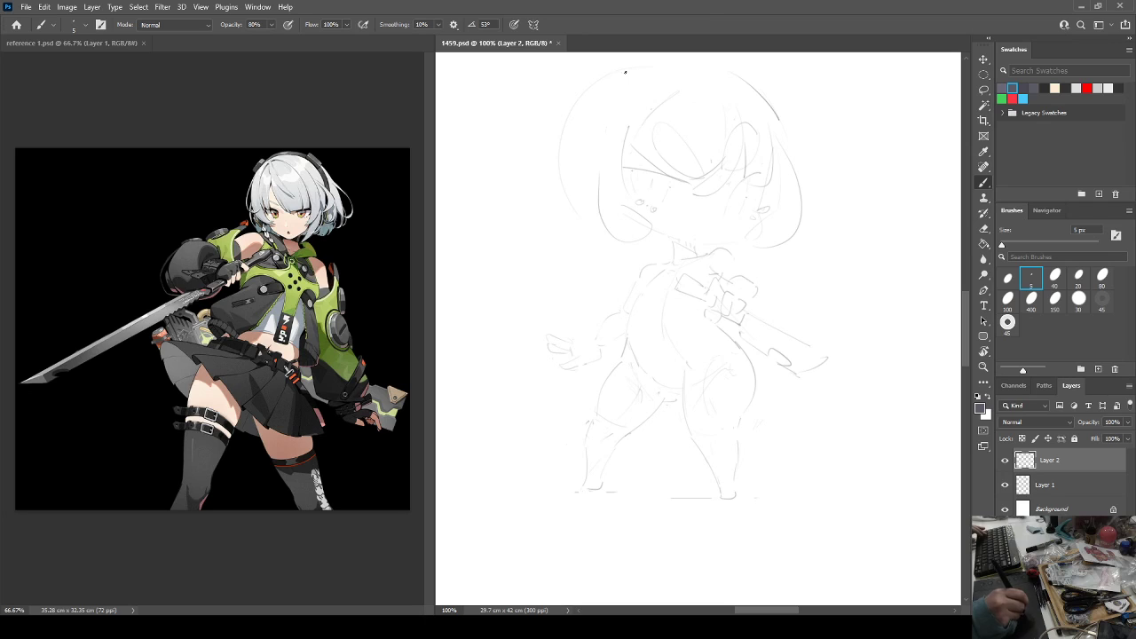
left_click_drag(600, 78, 666, 61)
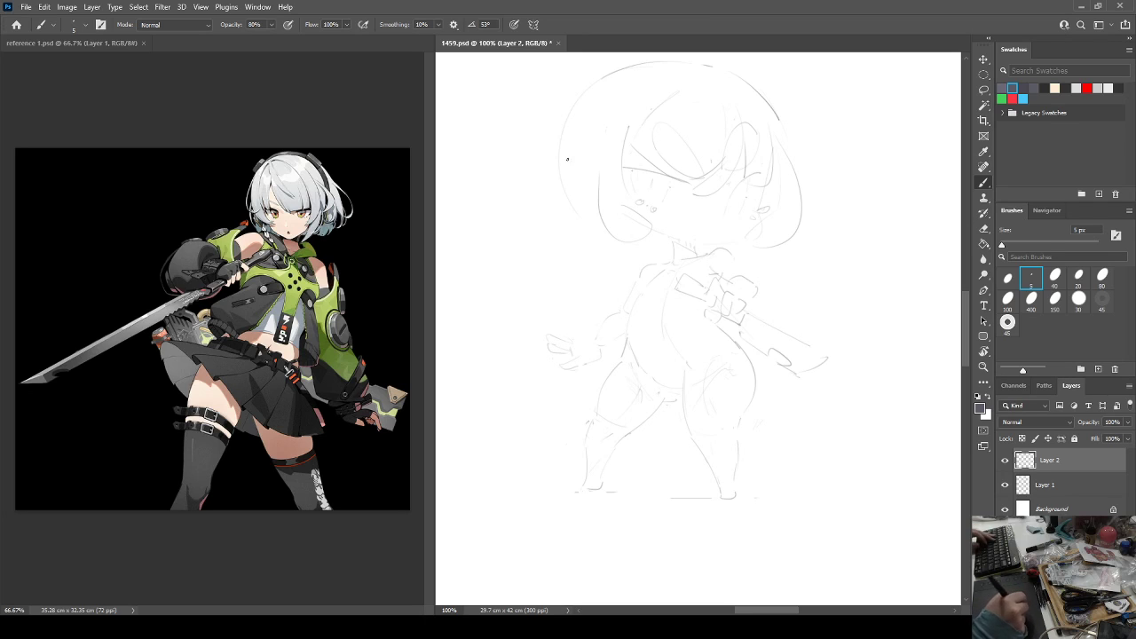
Sketch the flared back locks outside the right hair outline, erase their overlapping lower ends, and restore the unmirrored view.
left_click_drag(582, 101, 577, 199)
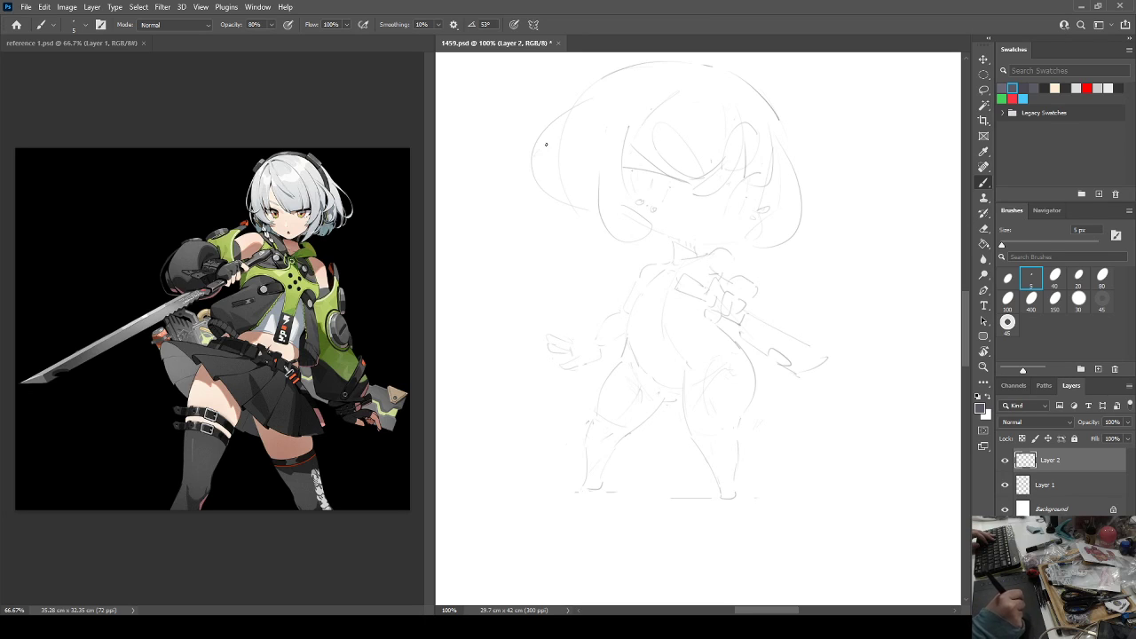
left_click_drag(567, 126, 594, 226)
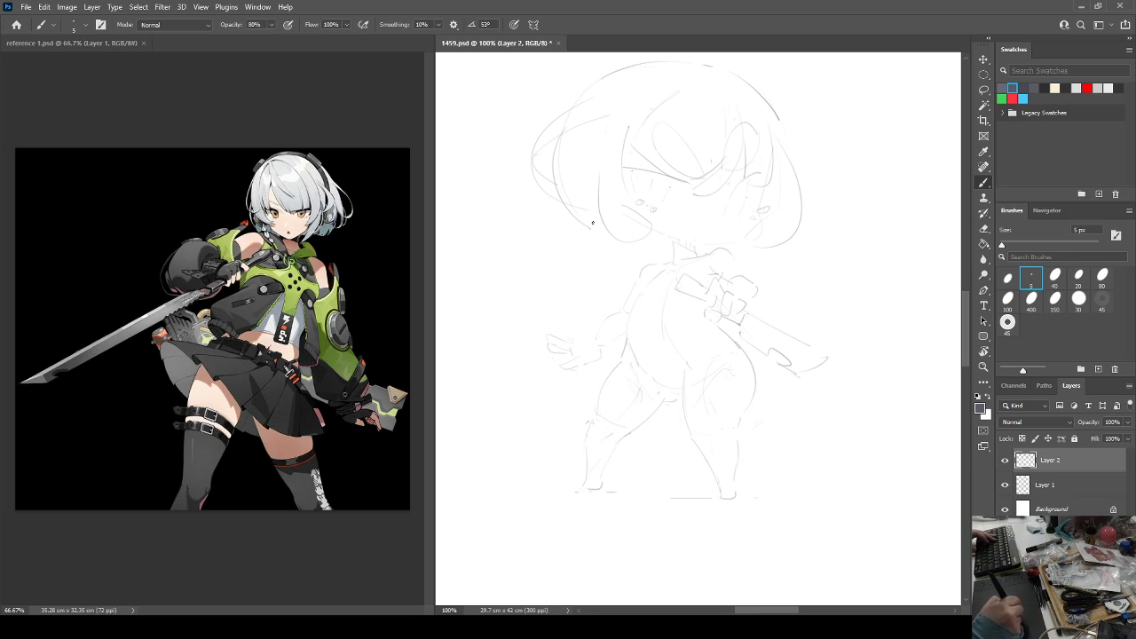
key("e")
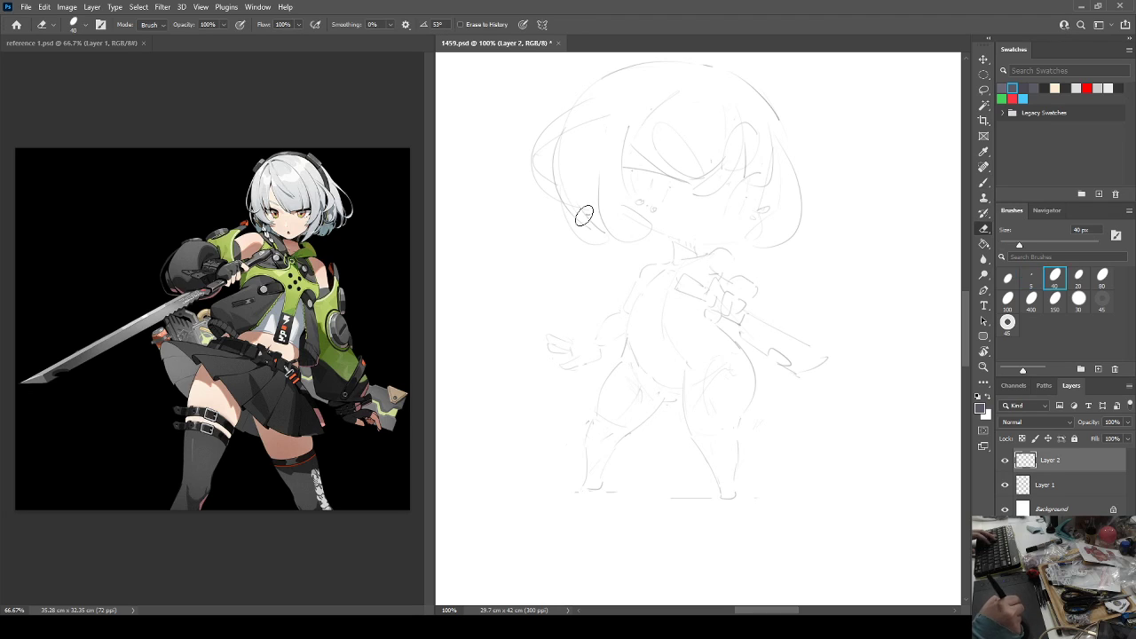
left_click_drag(584, 213, 599, 233)
key("b")
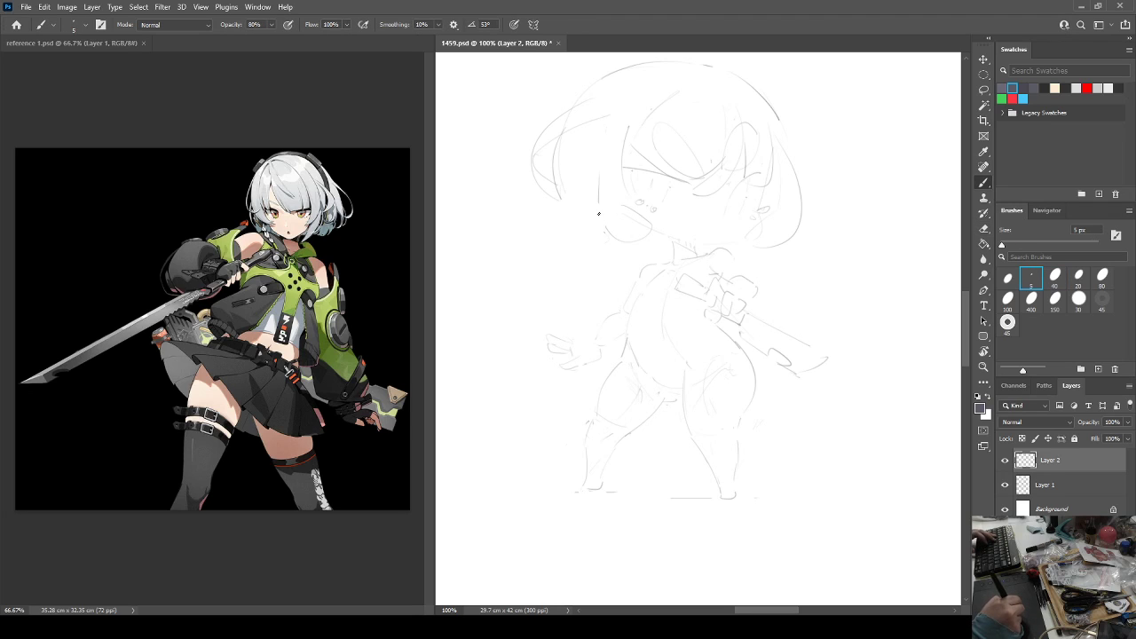
key("ctrl+shift+h")
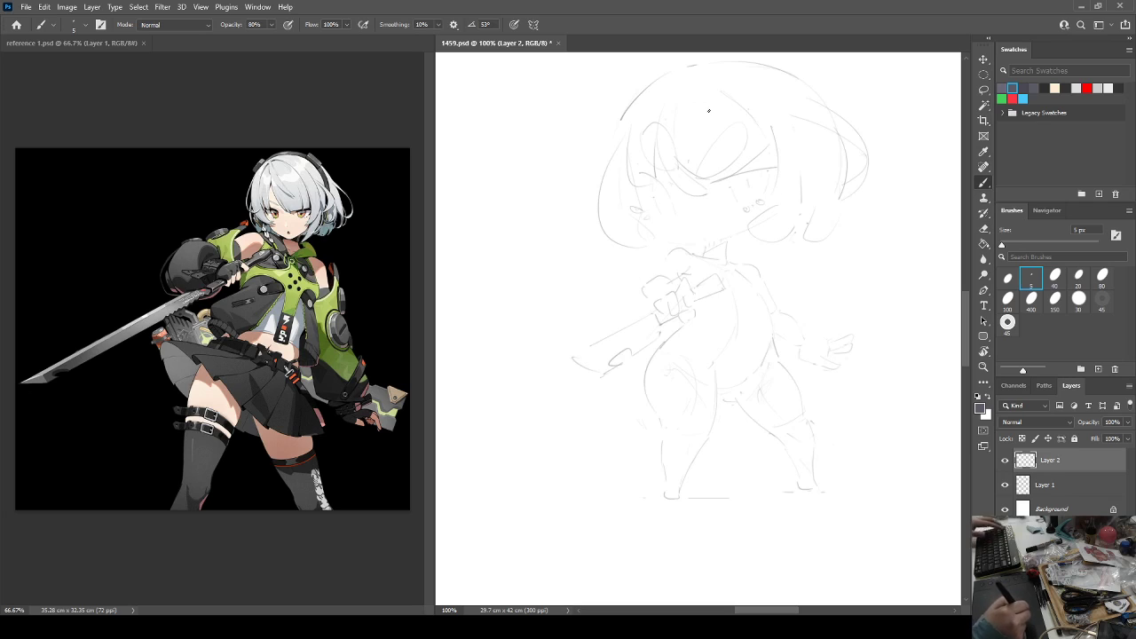
Sketch a matching flared lock outside the left side of the hair and check the balance mirrored.
mouse_move(618, 123)
left_mouse_down()
mouse_move(603, 195)
mouse_move(582, 157)
mouse_move(608, 141)
left_mouse_up()
key("ctrl+shift+h")
key("ctrl+shift+h")
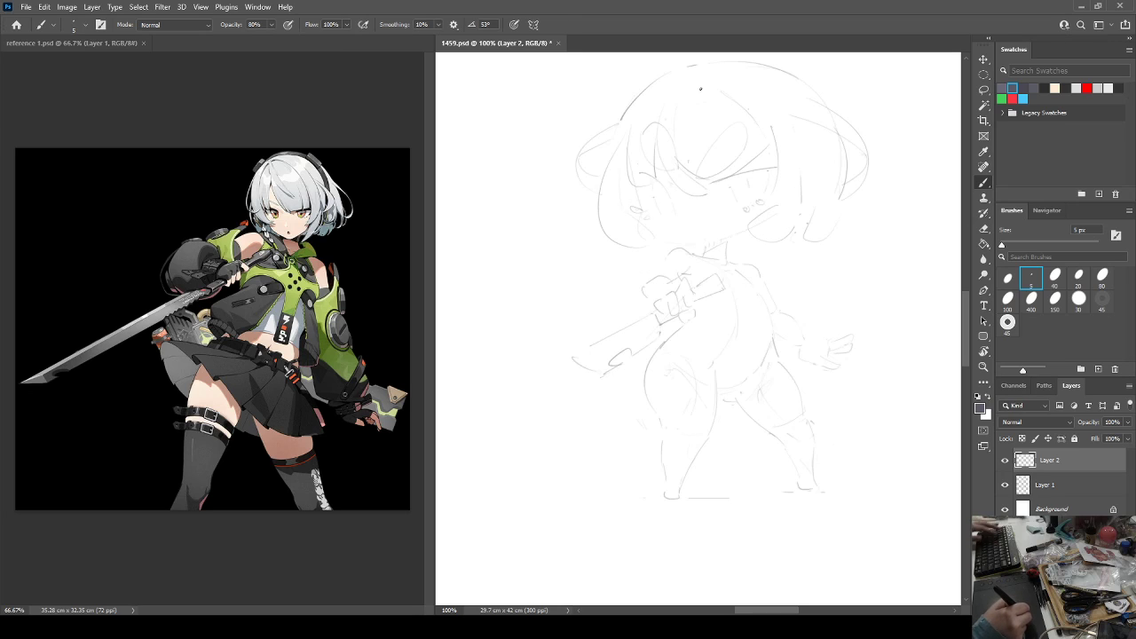
Rework the hair line across the top of the crown, trying strokes that sweep toward the right side.
left_click_drag(756, 315, 750, 360)
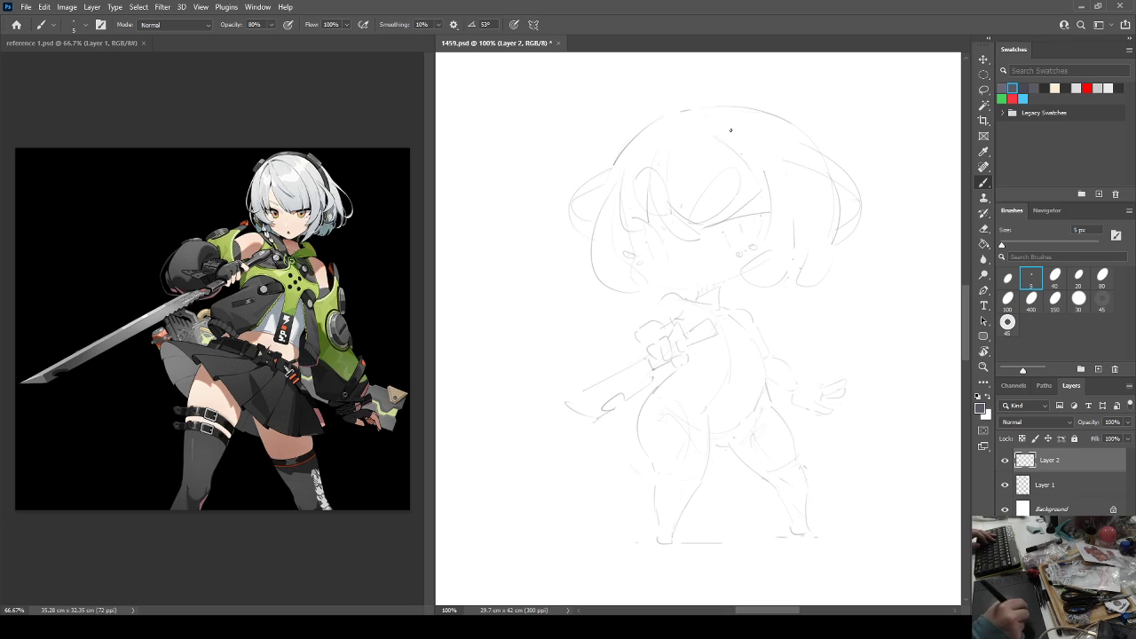
left_click_drag(733, 142, 715, 118)
left_click_drag(697, 79, 754, 136)
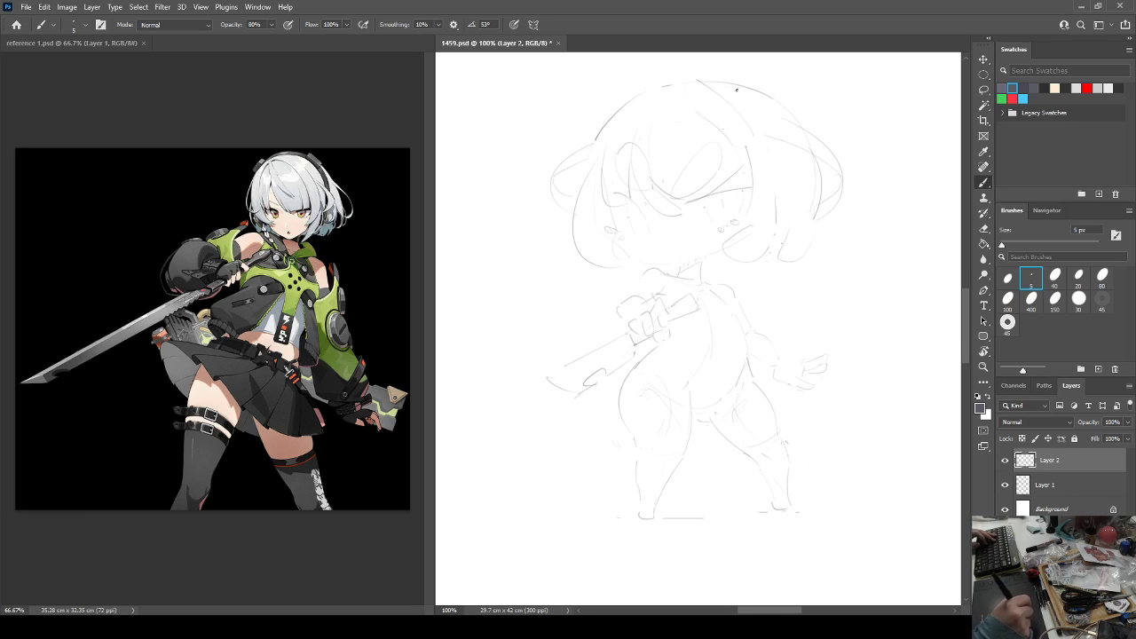
key("z")
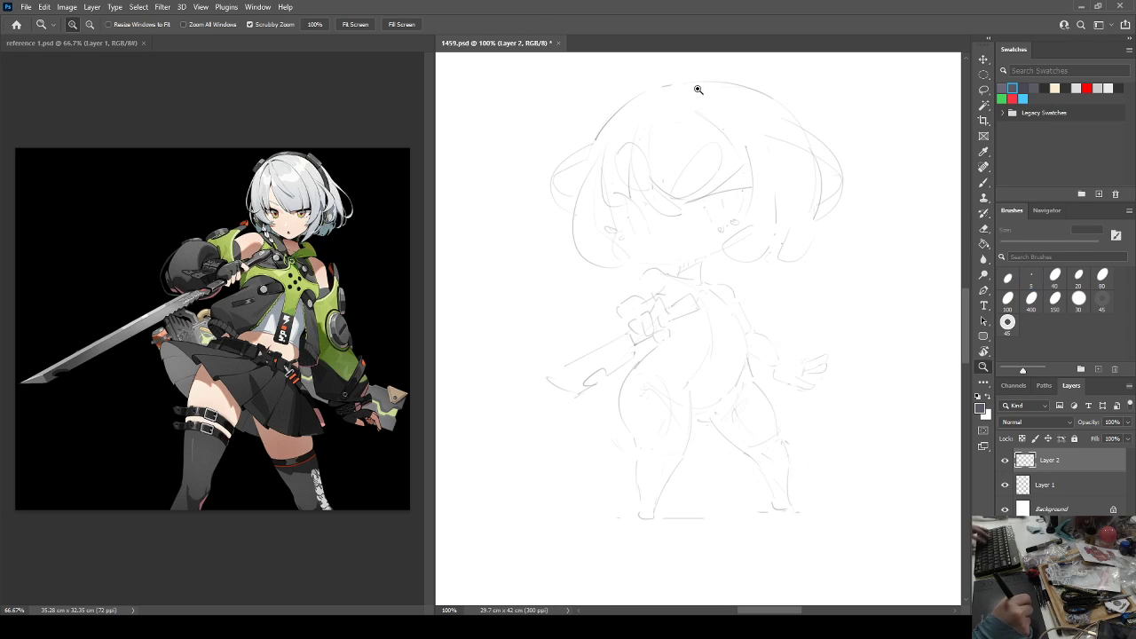
left_click(685, 84)
key("b")
key("ctrl+minus")
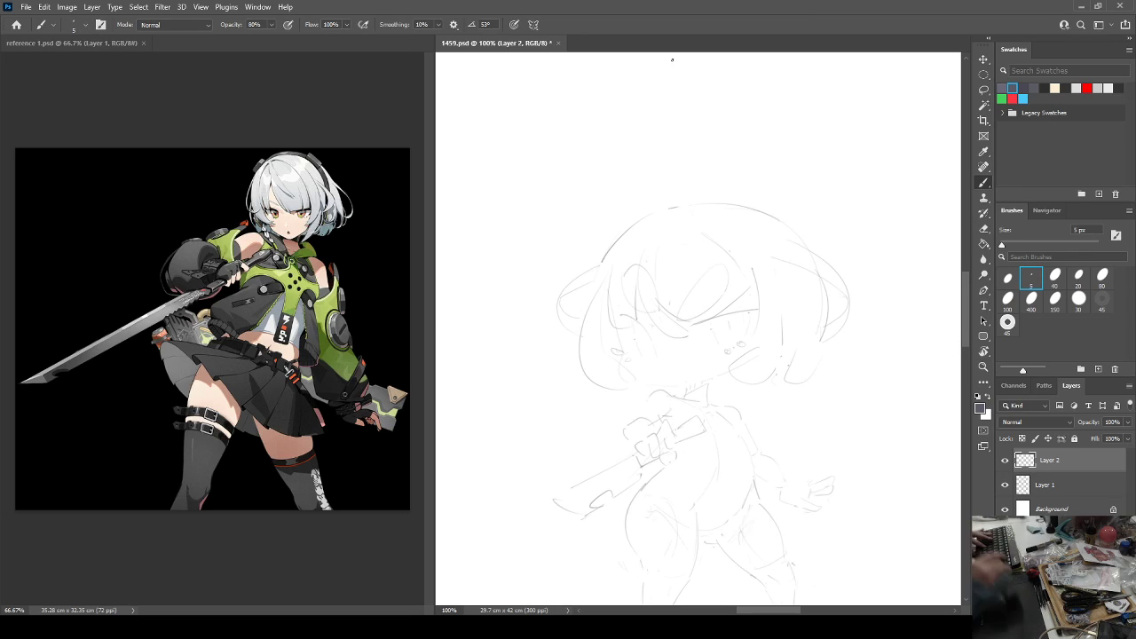
mouse_move(659, 288)
left_mouse_down()
mouse_move(637, 152)
mouse_move(633, 172)
left_mouse_up()
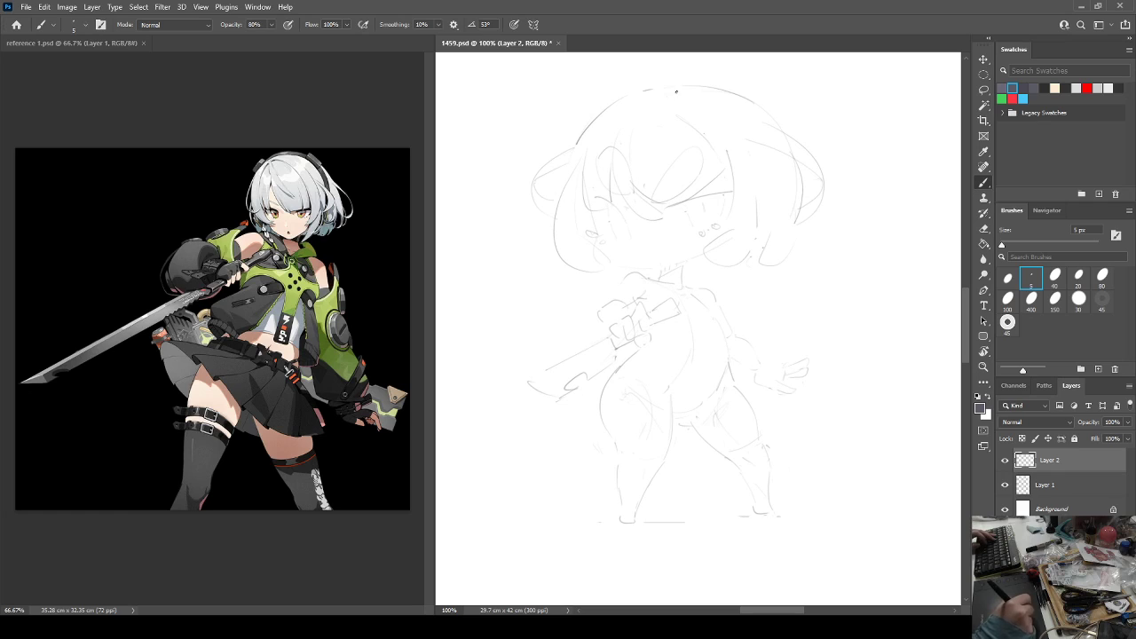
left_click_drag(659, 88, 694, 88)
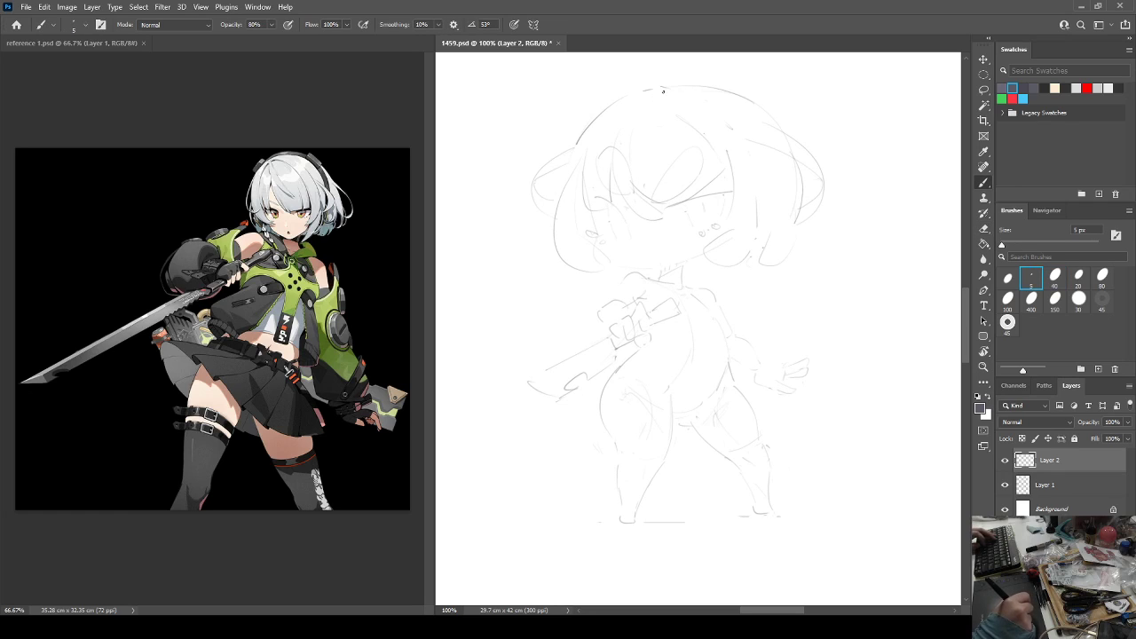
key("e")
key("b")
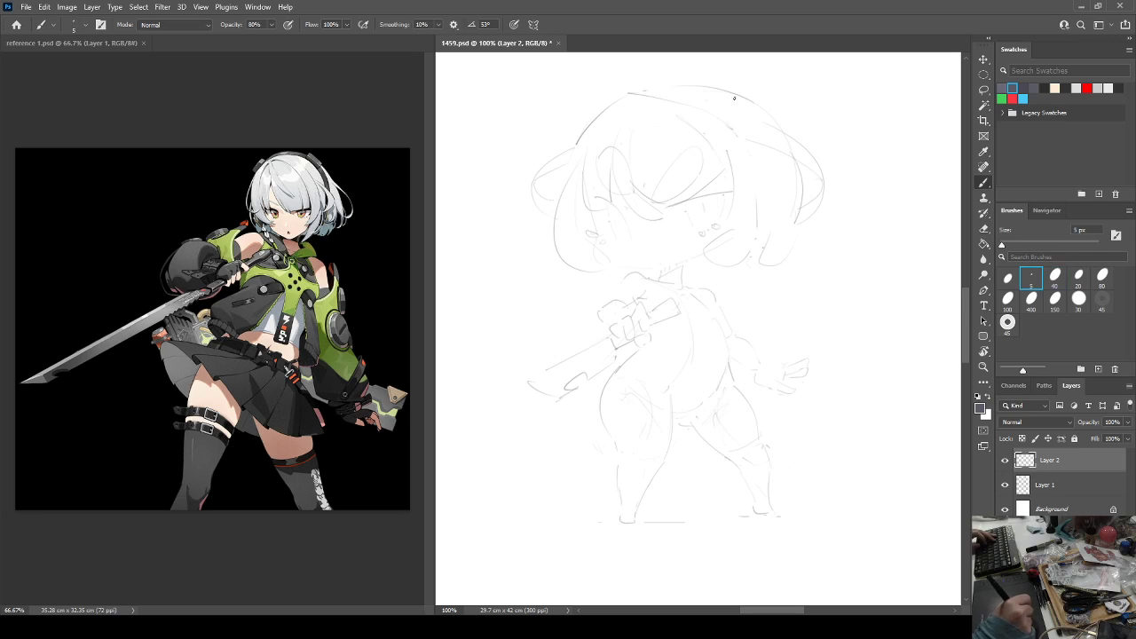
Sketch the headset's rounded pieces on both sides of the crown with a connecting band, erasing the crown line between them and checking it mirrored.
mouse_move(696, 98)
left_mouse_down()
mouse_move(708, 67)
mouse_move(729, 119)
mouse_move(711, 89)
left_mouse_up()
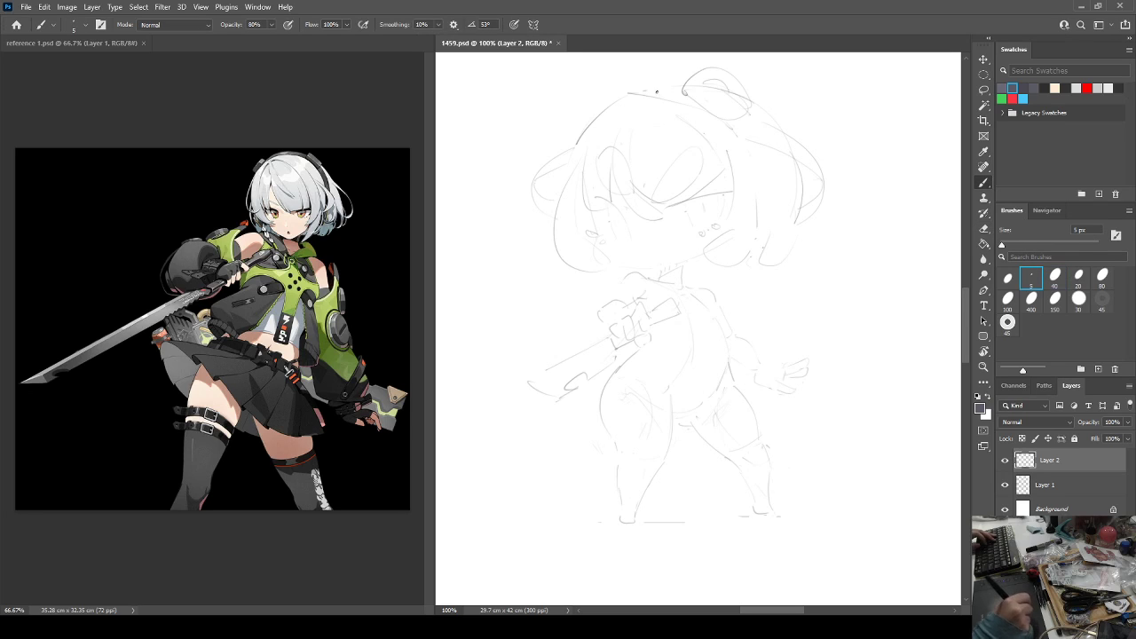
key("e")
mouse_move(639, 89)
left_mouse_down()
mouse_move(627, 99)
mouse_move(672, 103)
left_mouse_up()
key("b")
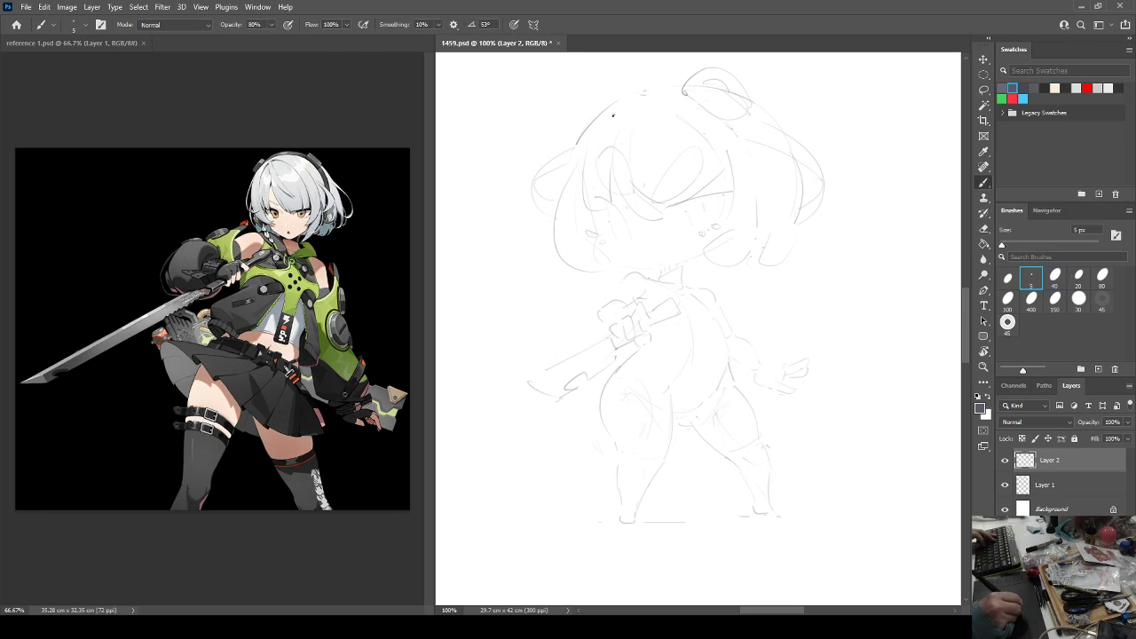
left_click_drag(602, 111, 661, 99)
mouse_move(593, 111)
left_mouse_down()
mouse_move(633, 85)
mouse_move(571, 119)
mouse_move(583, 85)
mouse_move(620, 95)
left_mouse_up()
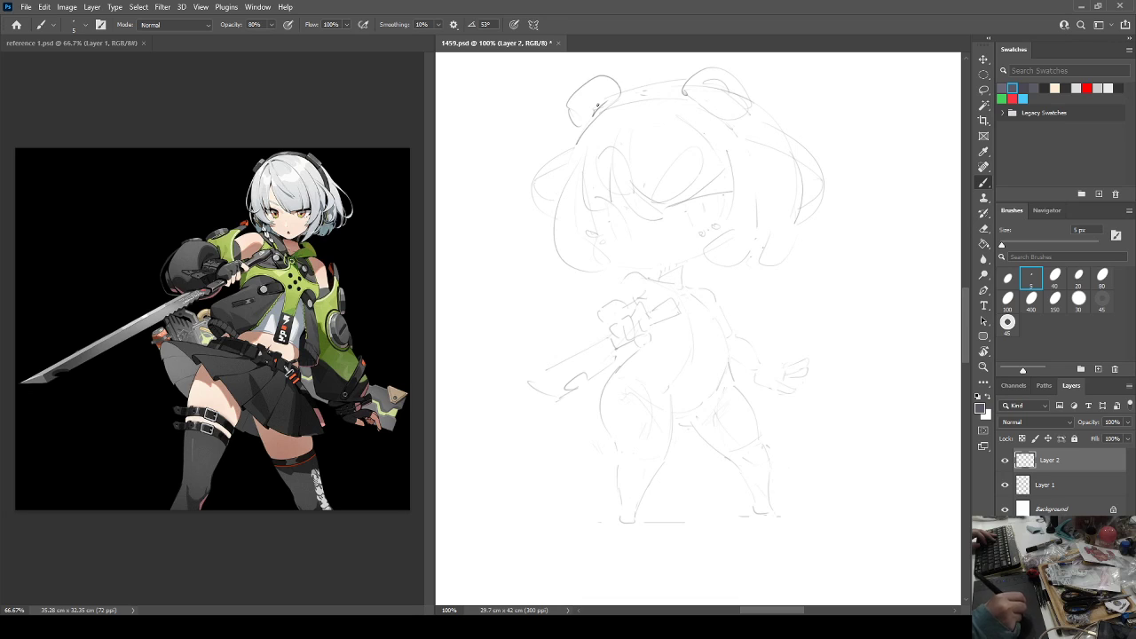
key("shift+h")
key("h")
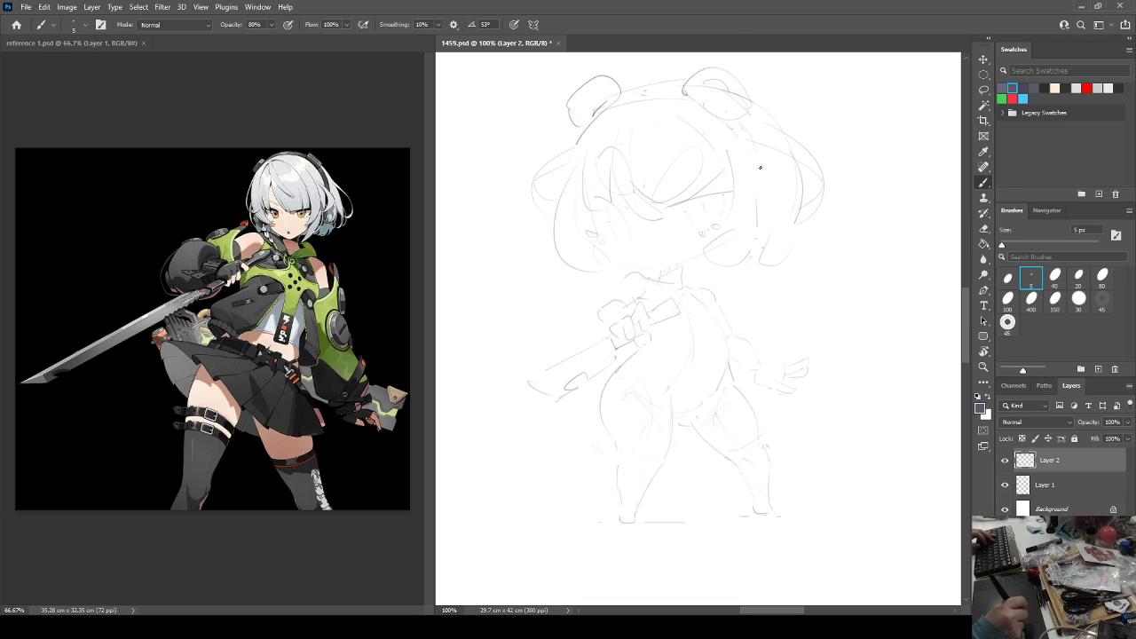
Add inner strands on the right side of the hair and pointed lock tips below the right and left cheeks.
left_click_drag(773, 171, 762, 188)
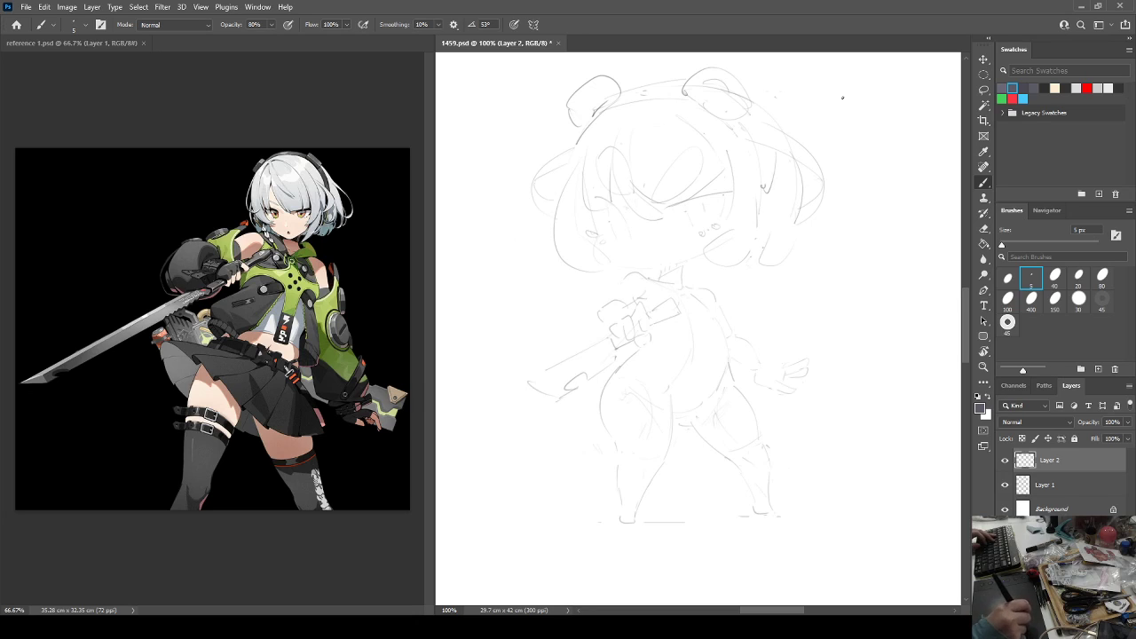
left_click_drag(736, 270, 733, 301)
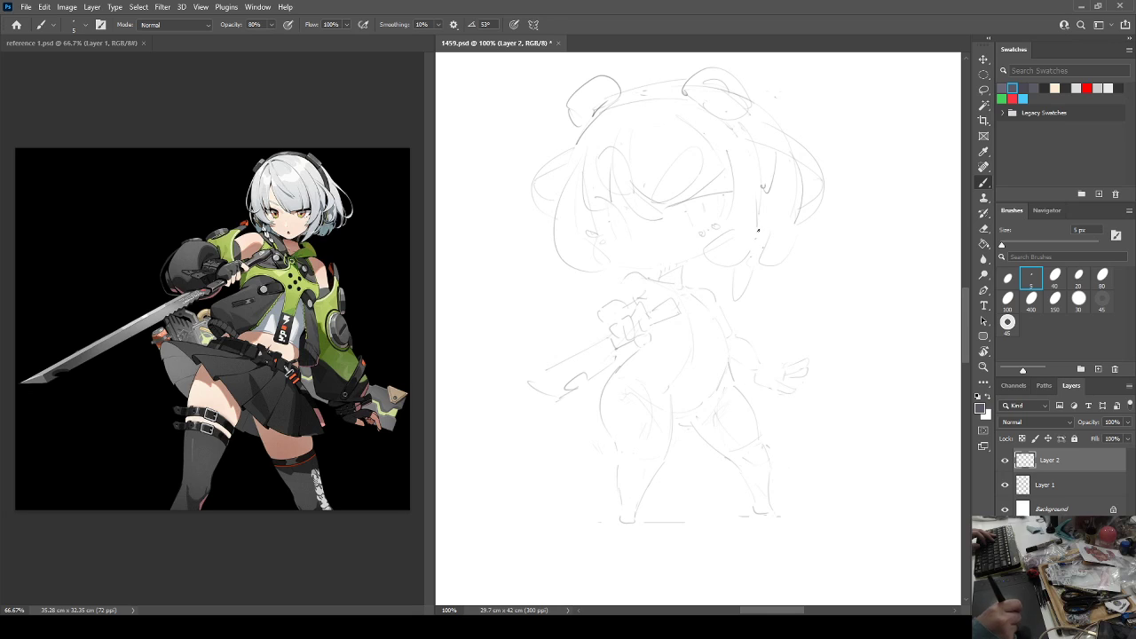
left_click_drag(575, 270, 548, 282)
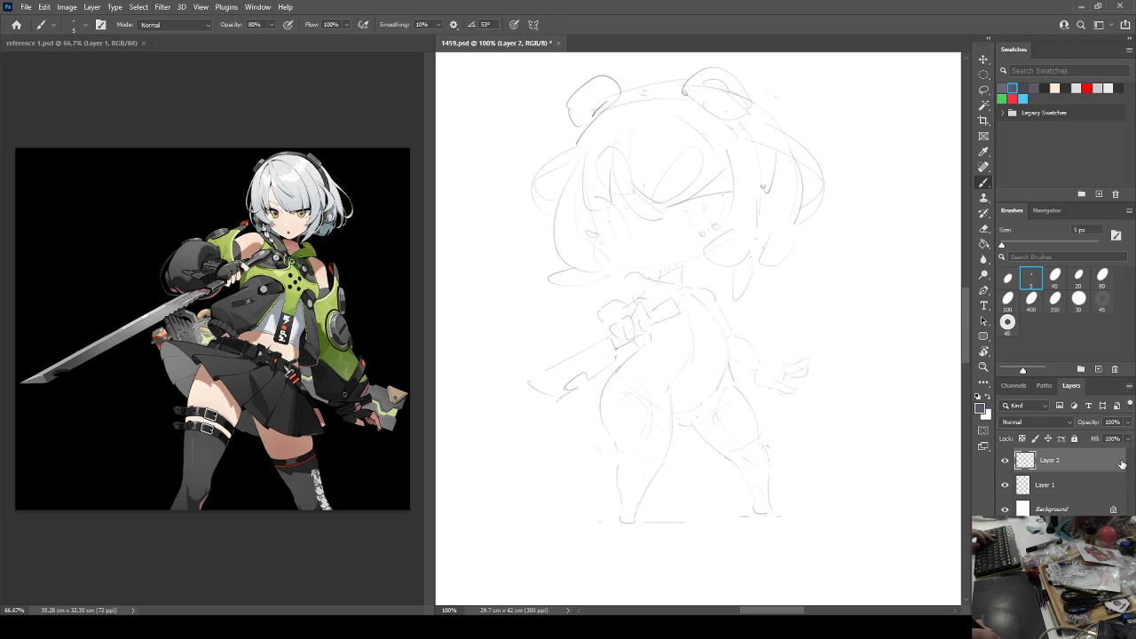
Fade the Layer 1 and Layer 2 sketches by lowering their opacity, and add a new layer above them.
left_click_drag(1128, 424, 1106, 435)
left_click(1092, 484, "shift")
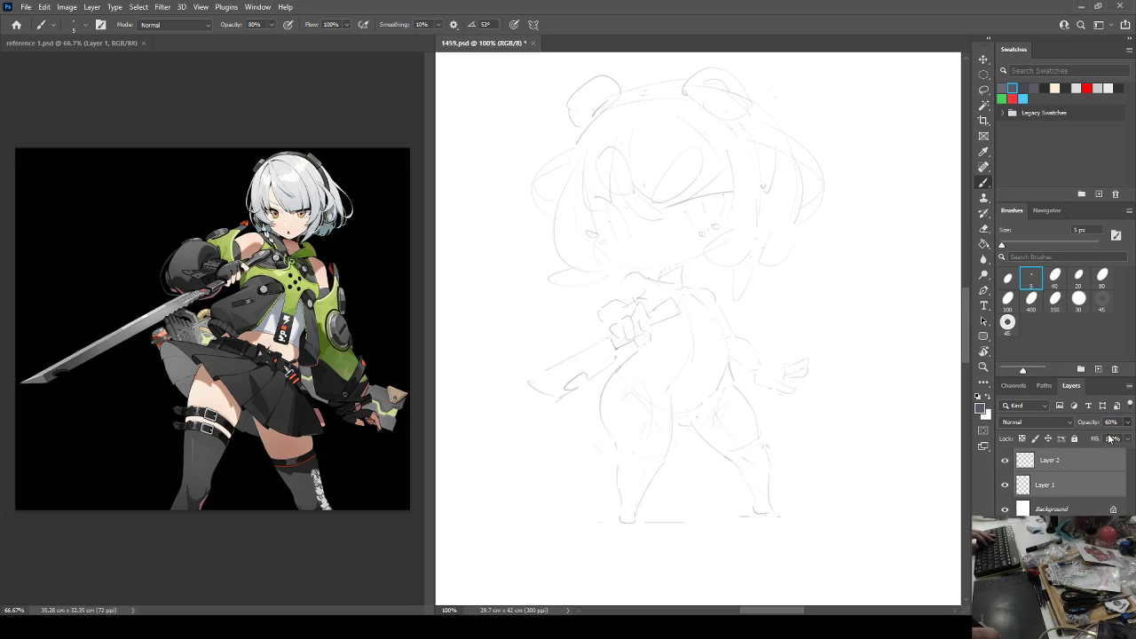
left_click_drag(1109, 438, 1096, 439)
key("ctrl+shift+alt+n")
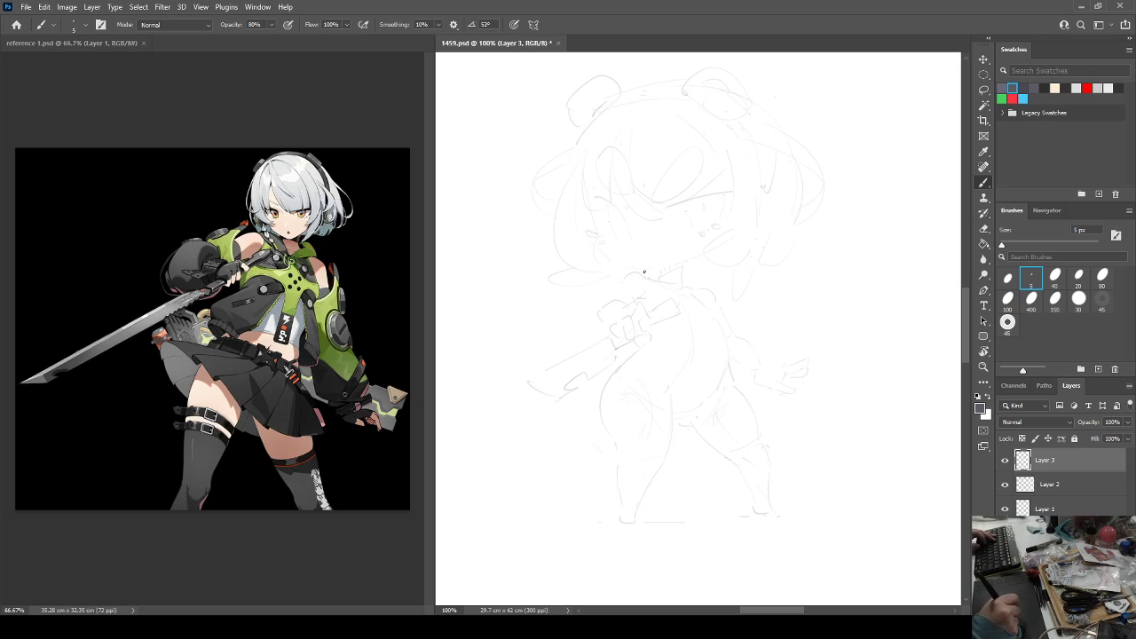
Sketch the jacket's raised collar around the neck and over the right shoulder on Layer 3, erasing overlapping lines.
key("e")
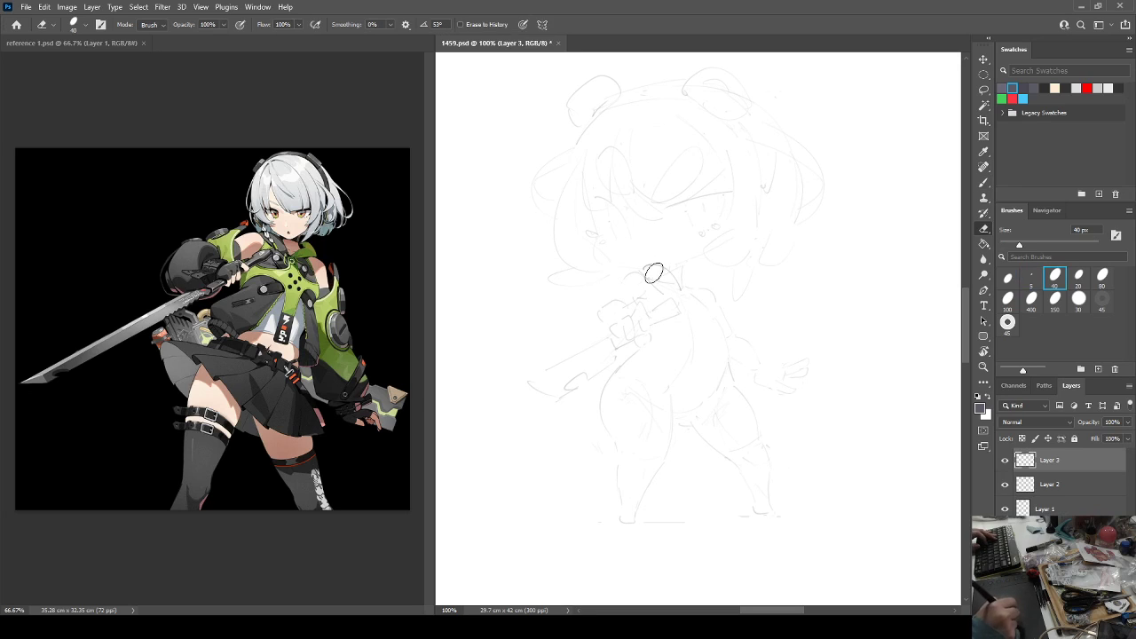
key("b")
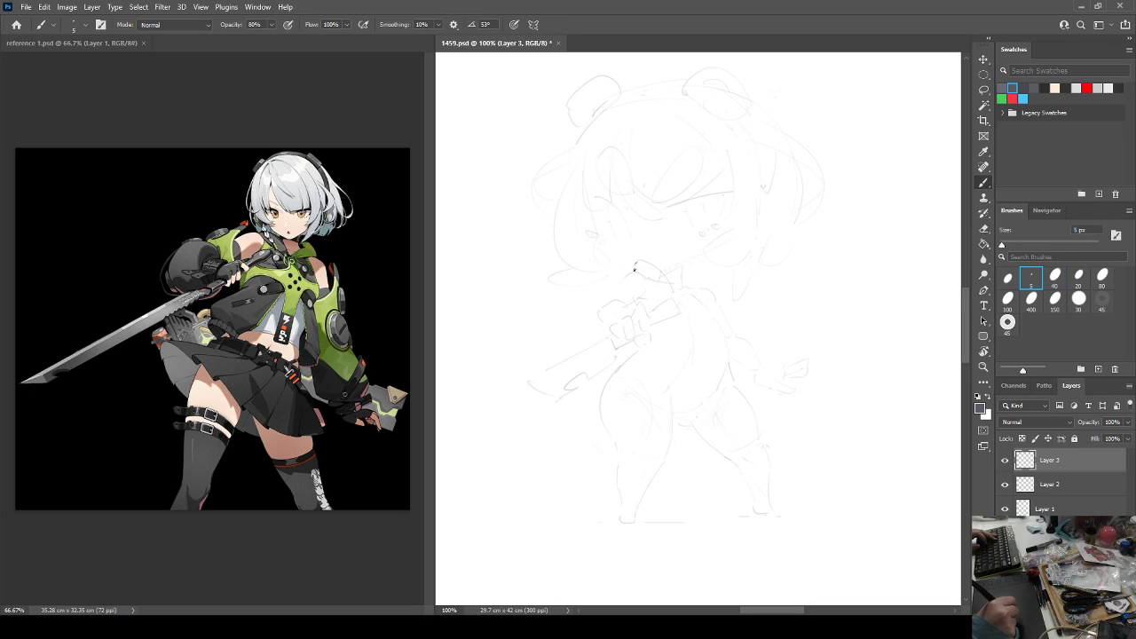
mouse_move(635, 270)
left_mouse_down()
mouse_move(652, 289)
mouse_move(710, 302)
left_mouse_up()
key("e")
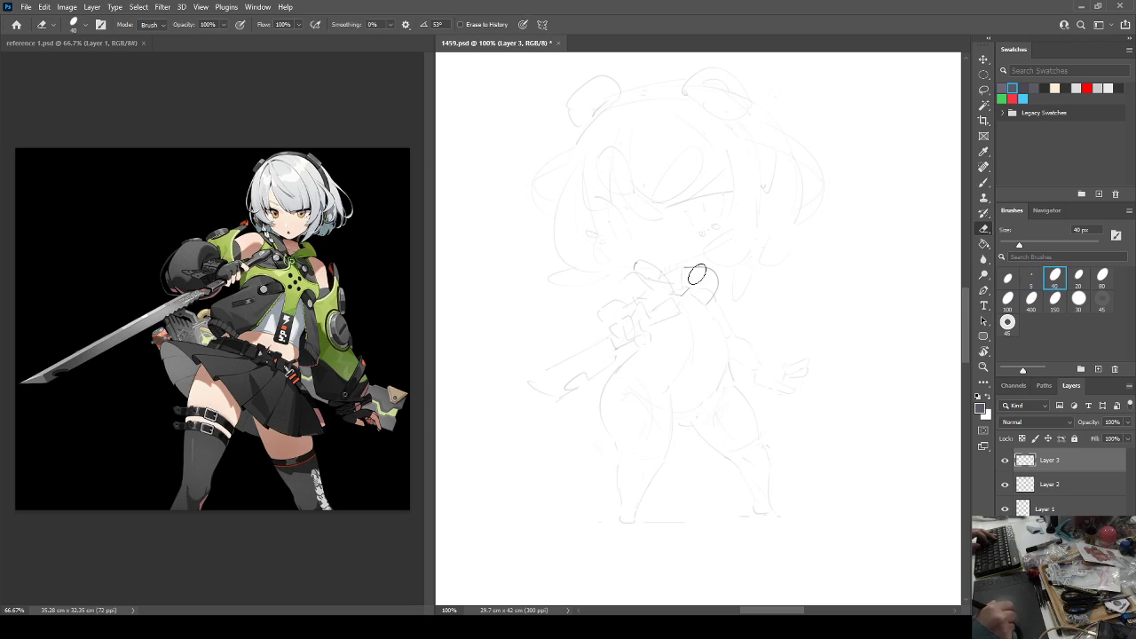
key("b")
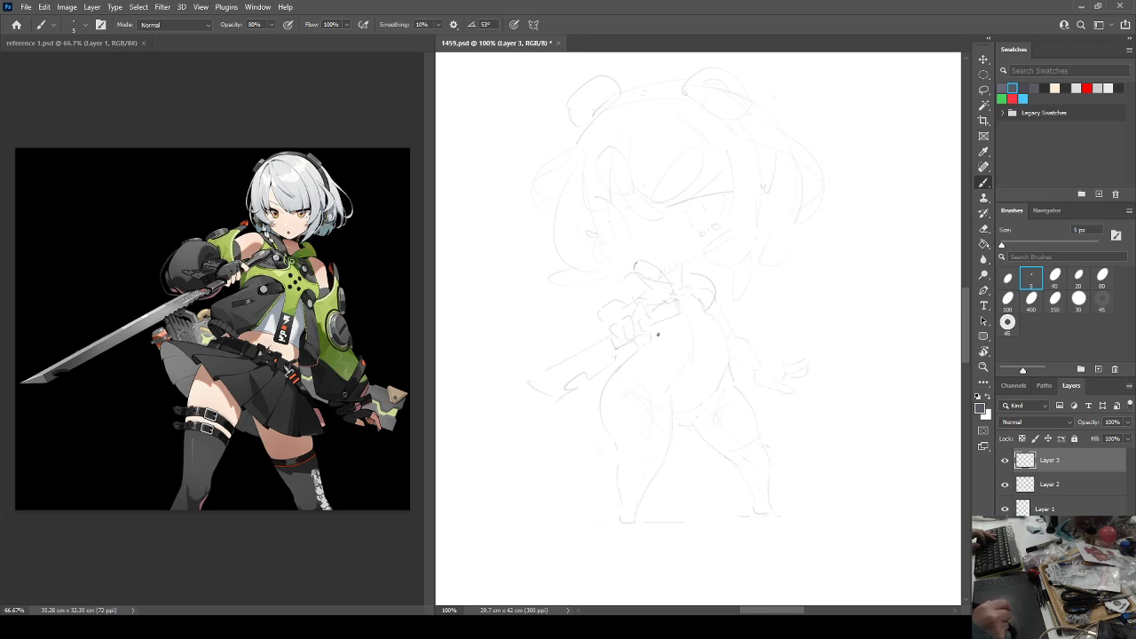
Sketch the top's rounded front panel over the belly and the jacket's bumpy edge down the right side of the torso.
mouse_move(681, 332)
left_mouse_down()
mouse_move(692, 380)
mouse_move(710, 368)
left_mouse_up()
key("e")
key("b")
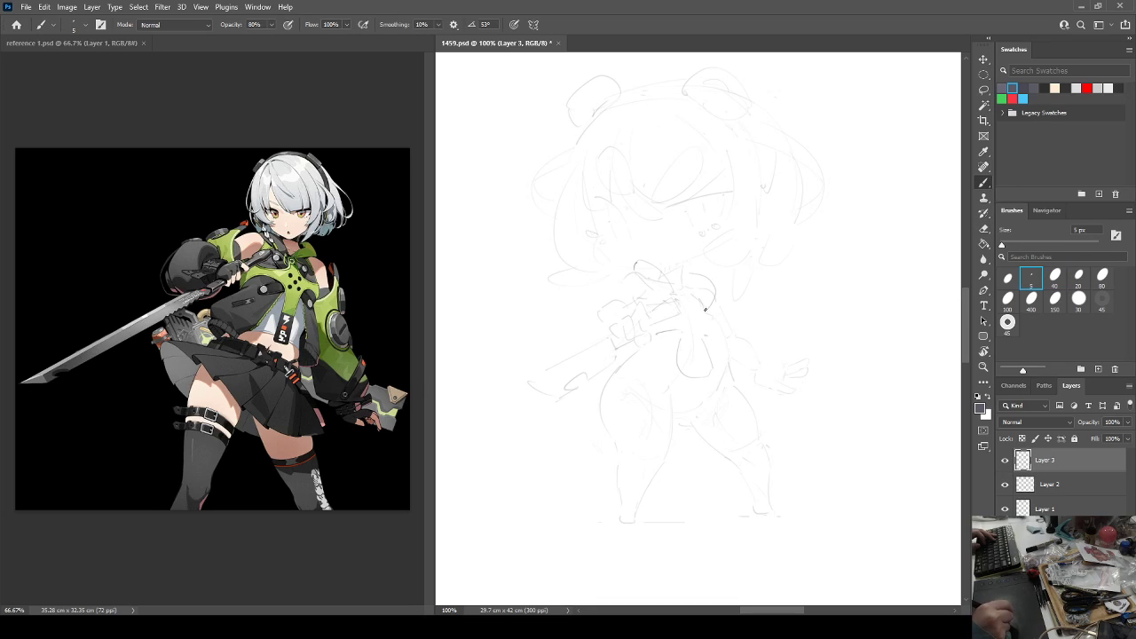
left_click_drag(710, 300, 724, 329)
left_click_drag(727, 343, 716, 351)
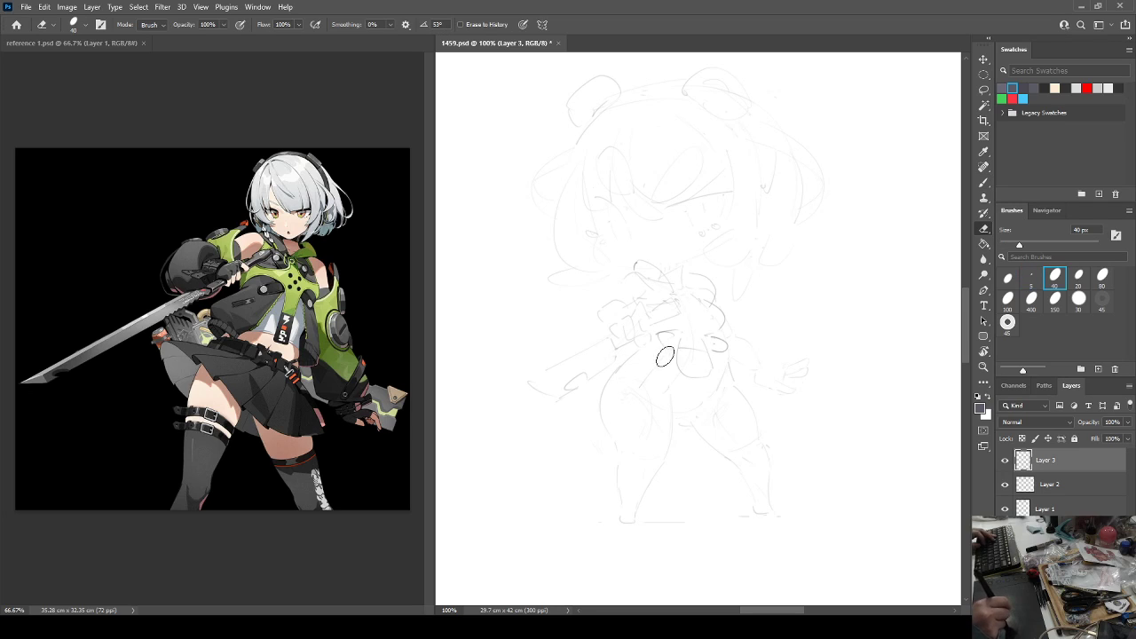
Sketch the lines from the waist over the left hip and the curved panel across the left upper thigh, erasing stray parts.
mouse_move(664, 352)
left_mouse_down()
mouse_move(647, 378)
mouse_move(619, 360)
mouse_move(604, 391)
mouse_move(602, 371)
mouse_move(624, 373)
mouse_move(622, 391)
mouse_move(668, 371)
mouse_move(658, 376)
mouse_move(618, 347)
mouse_move(590, 350)
mouse_move(606, 391)
mouse_move(591, 371)
mouse_move(649, 380)
mouse_move(592, 370)
mouse_move(606, 385)
mouse_move(657, 381)
left_mouse_up()
key("e")
key("b")
key("e")
key("b")
key("e")
key("b")
key("e")
mouse_move(594, 358)
left_mouse_down()
mouse_move(582, 370)
mouse_move(619, 347)
left_mouse_up()
mouse_move(599, 386)
left_mouse_down()
mouse_move(653, 401)
mouse_move(657, 383)
left_mouse_up()
key("b")
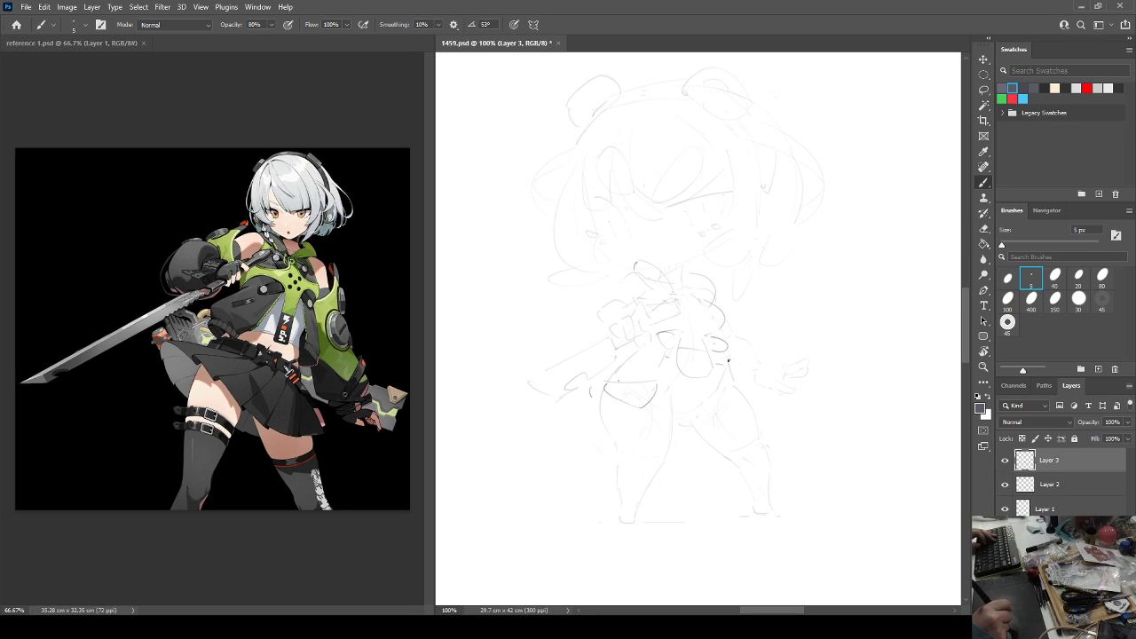
Sketch the outfit's flared edge from the right side of the waist, around the wrist of the outstretched hand and past the hip.
mouse_move(729, 361)
left_mouse_down()
mouse_move(752, 383)
mouse_move(738, 357)
left_mouse_up()
key("e")
key("b")
key("e")
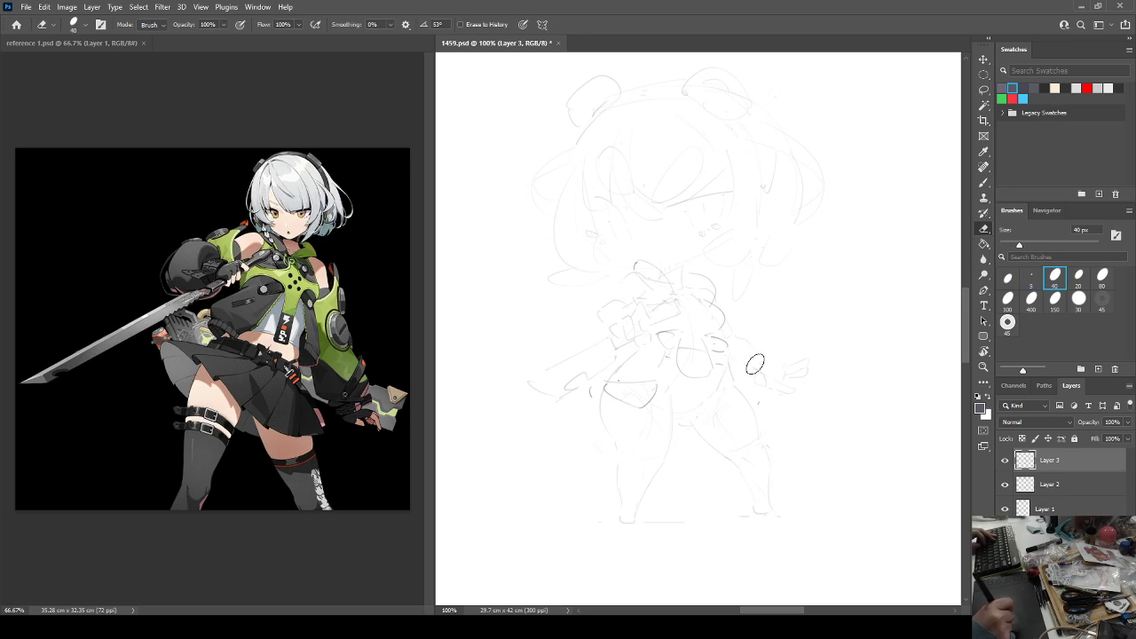
key("b")
key("e")
key("b")
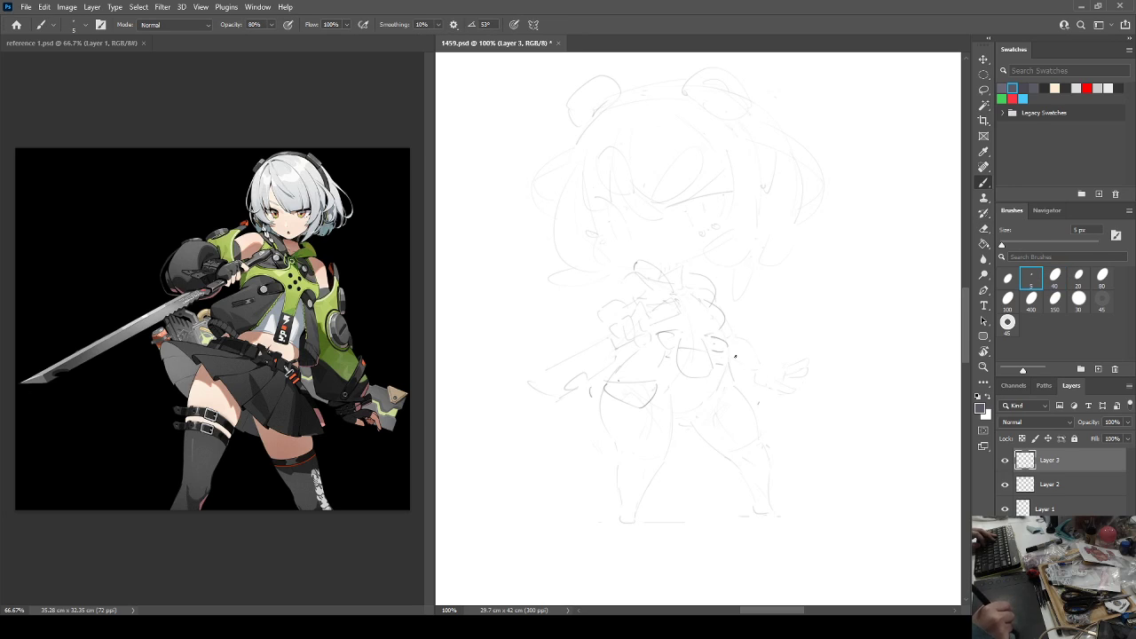
mouse_move(723, 359)
left_mouse_down()
mouse_move(751, 361)
mouse_move(762, 396)
mouse_move(779, 383)
mouse_move(763, 416)
mouse_move(774, 389)
mouse_move(743, 393)
mouse_move(743, 378)
mouse_move(781, 376)
mouse_move(772, 430)
left_mouse_up()
key("e")
key("b")
key("e")
key("b")
key("e")
key("b")
key("e")
key("b")
key("e")
key("b")
key("e")
Erase the loose flap outline beside the left hip and redraw it as a curved edge running across the upper thigh.
mouse_move(593, 407)
left_mouse_down()
mouse_move(590, 382)
mouse_move(588, 416)
mouse_move(614, 397)
left_mouse_up()
key("b")
key("e")
key("b")
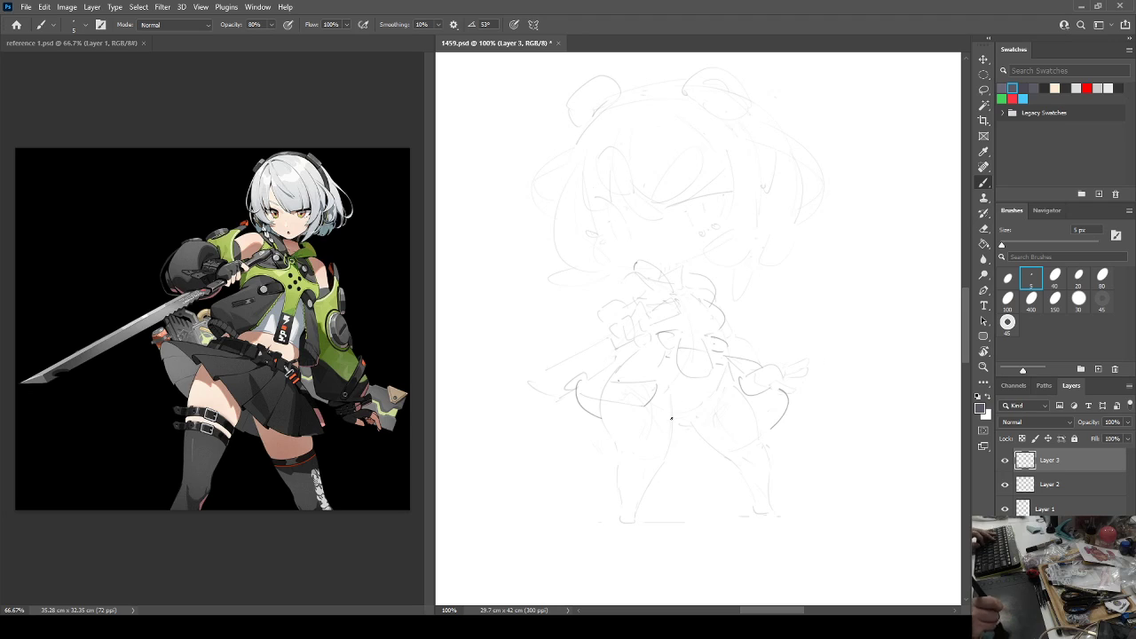
key("e")
left_click_drag(580, 388, 593, 424)
key("b")
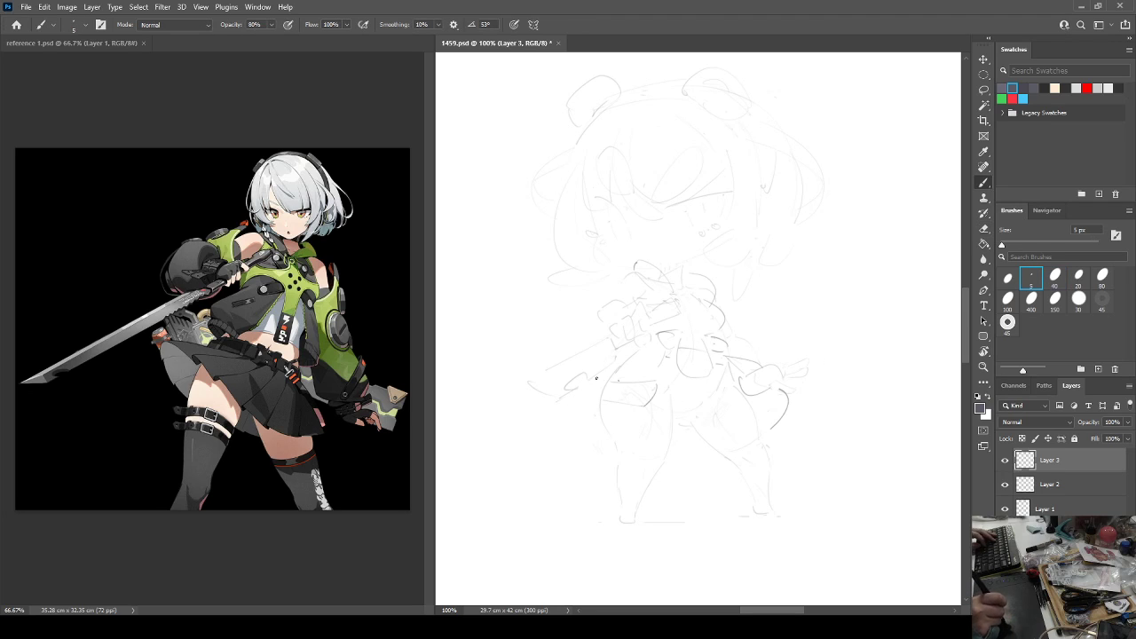
mouse_move(593, 374)
left_mouse_down()
mouse_move(599, 405)
mouse_move(657, 391)
left_mouse_up()
key("e")
key("b")
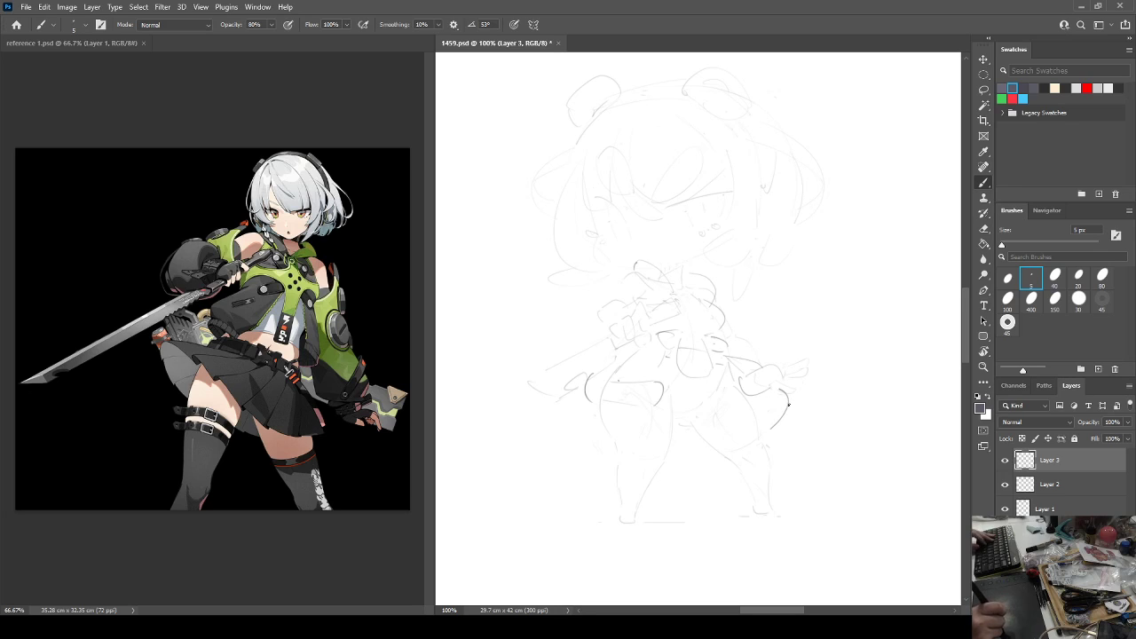
Replace the long curve beside the right hip with a rounder outline around the outstretched hand, erasing overlaps.
key("e")
mouse_move(770, 424)
left_mouse_down()
mouse_move(778, 391)
mouse_move(772, 433)
left_mouse_up()
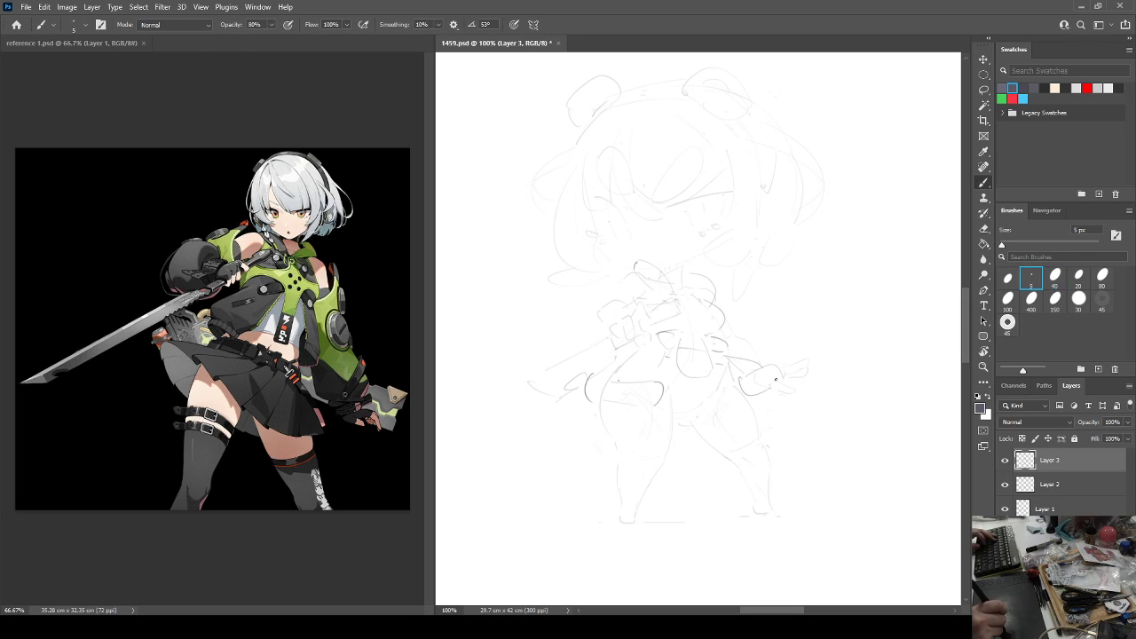
key("b")
left_click_drag(742, 380, 762, 425)
key("e")
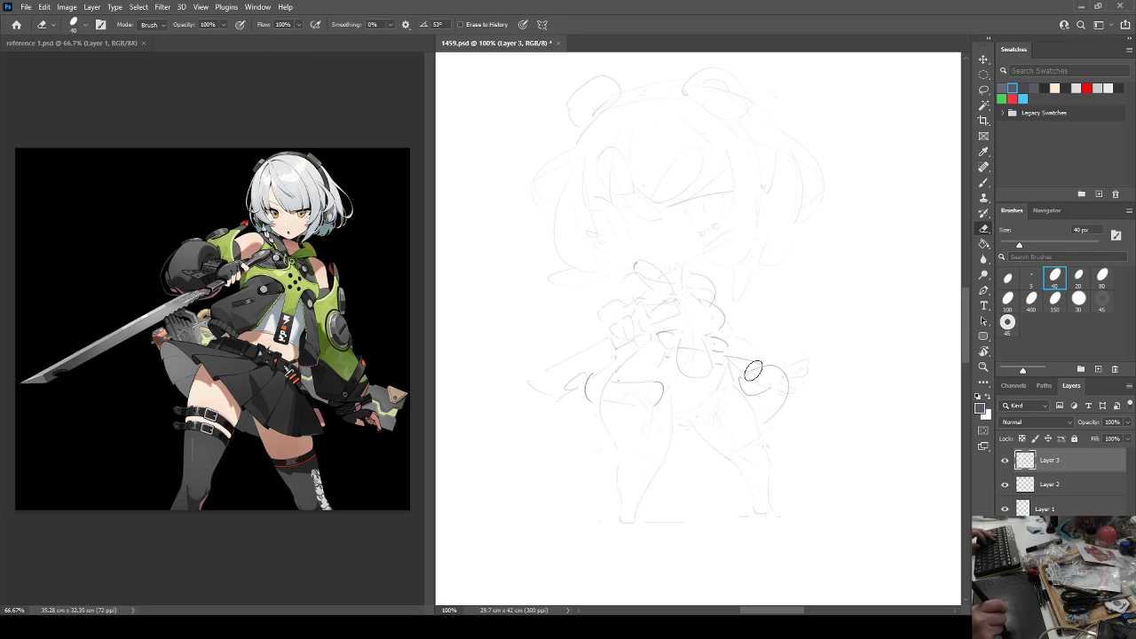
left_click_drag(752, 370, 745, 377)
key("b")
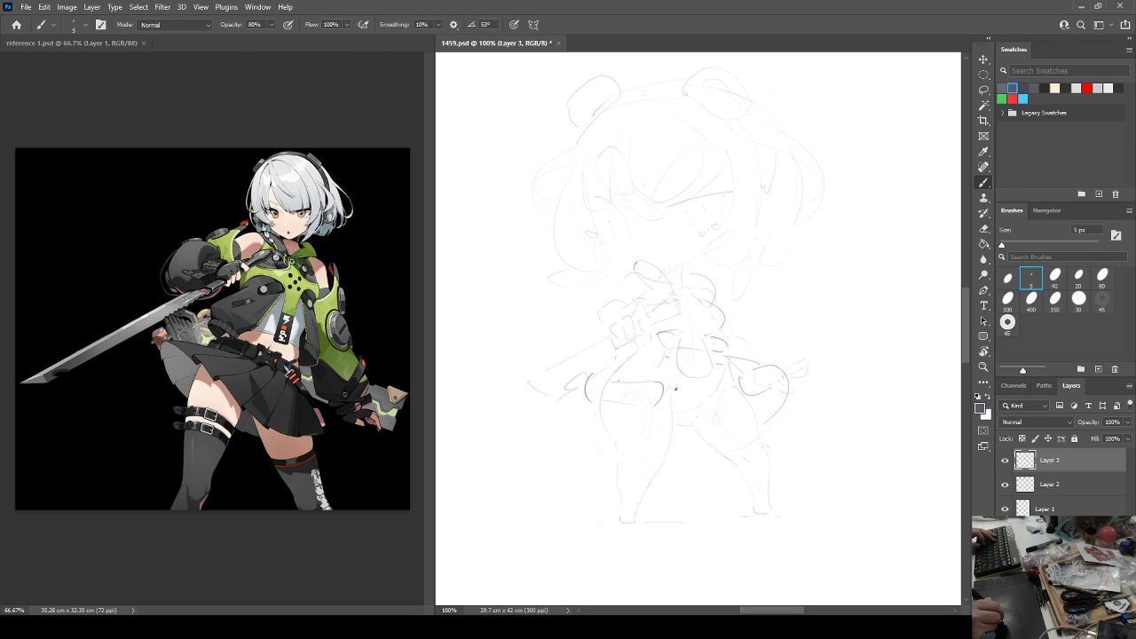
Sketch a small bumpy-edged panel at the centre of the hips below the belly, cleaning up nearby lines.
key("e")
left_click_drag(678, 389, 685, 385)
key("b")
key("e")
key("b")
left_click_drag(669, 404, 712, 418)
key("e")
key("b")
key("e")
key("b")
key("b")
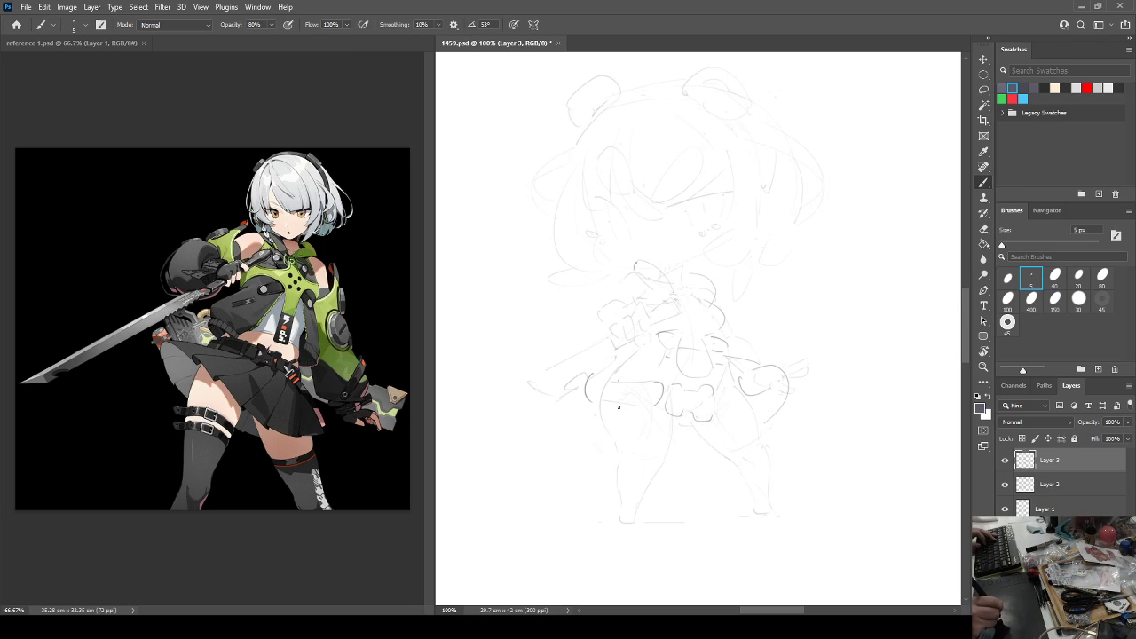
Sketch the skirt hem across both thighs, adding a diagonal fold and a rounded outer edge over the right thigh.
mouse_move(600, 409)
left_mouse_down()
mouse_move(609, 432)
mouse_move(672, 430)
mouse_move(683, 442)
mouse_move(753, 432)
mouse_move(728, 446)
mouse_move(739, 440)
left_mouse_up()
key("e")
key("comma")
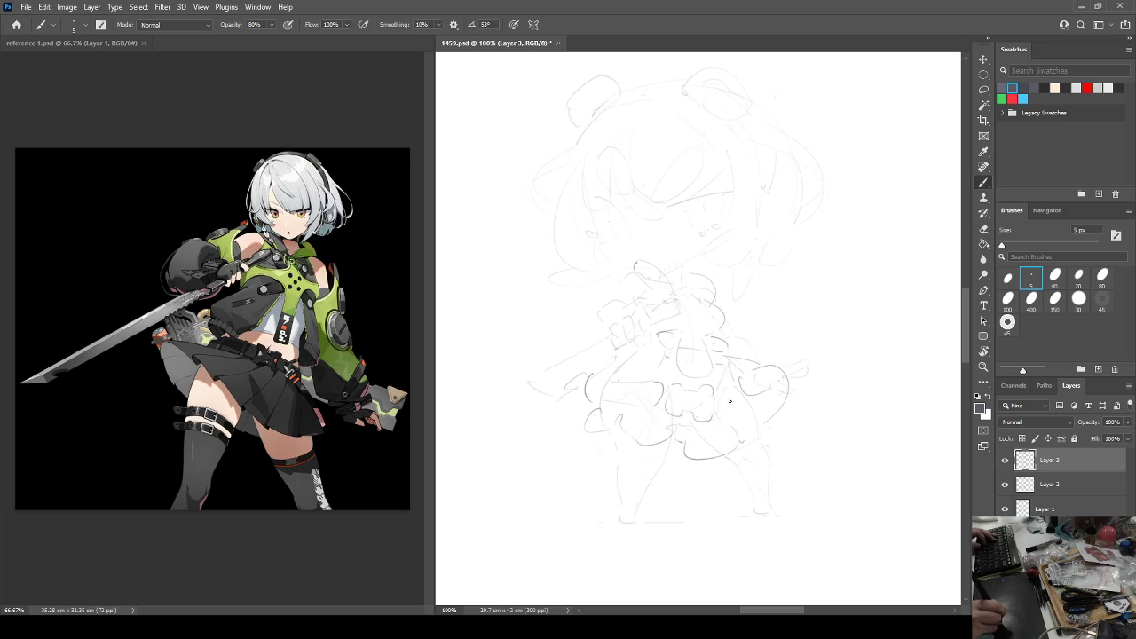
key("e")
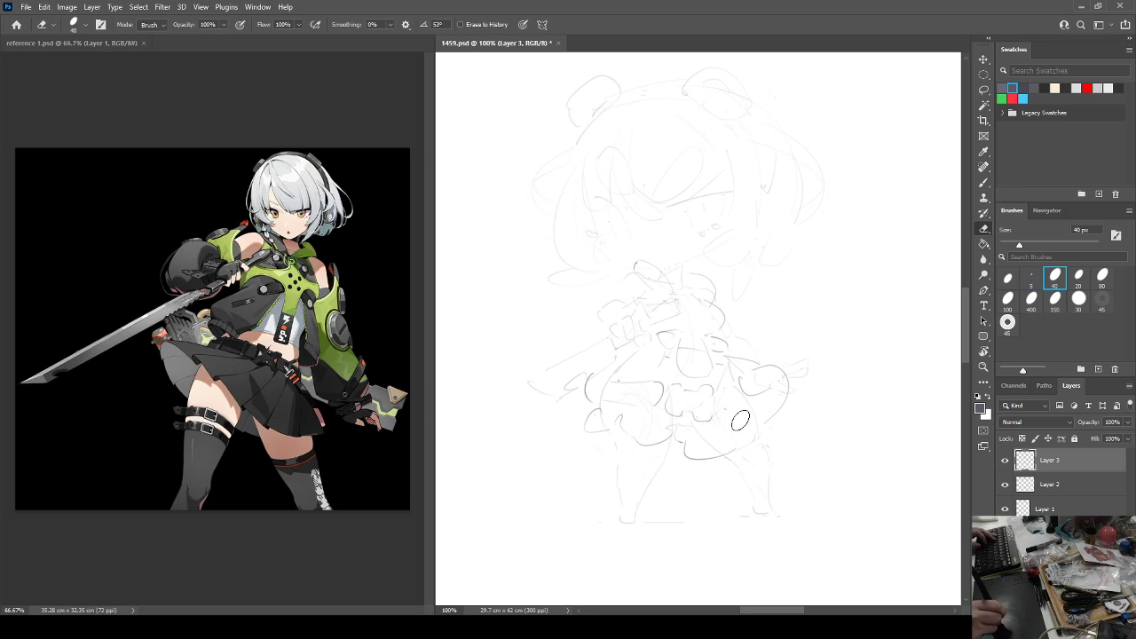
key("b")
key("comma")
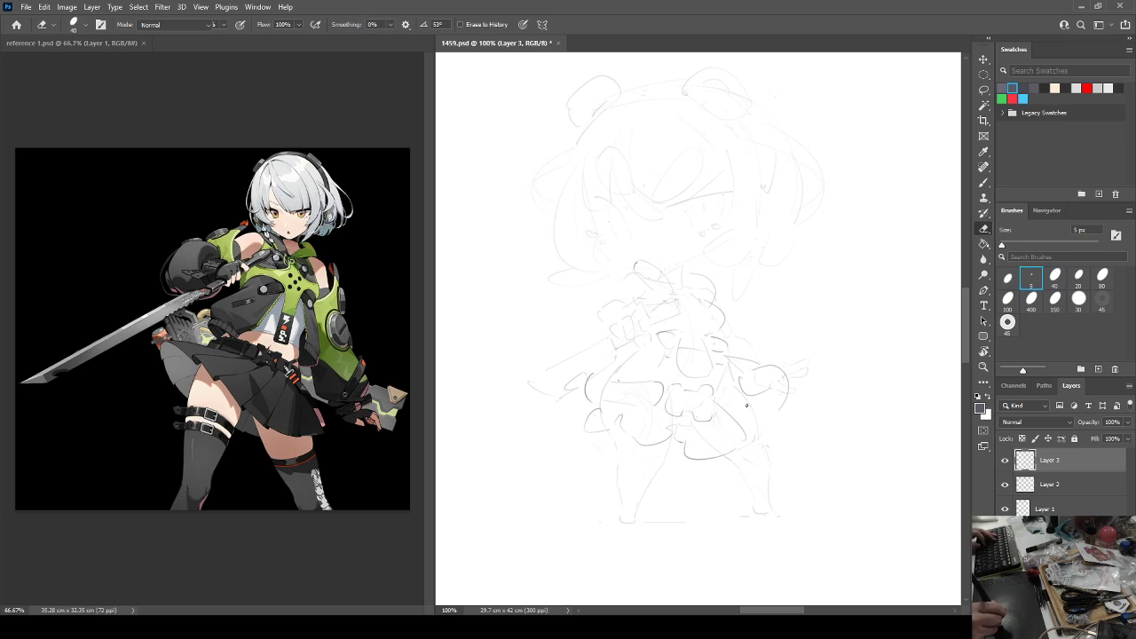
left_click_drag(742, 411, 762, 445)
key("e")
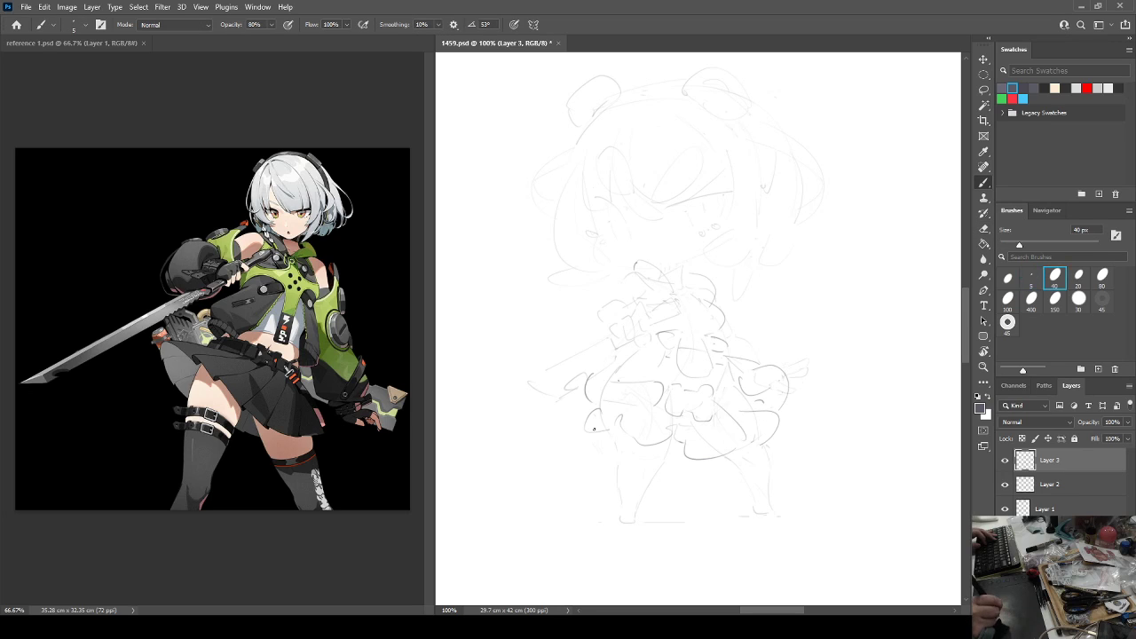
key("b")
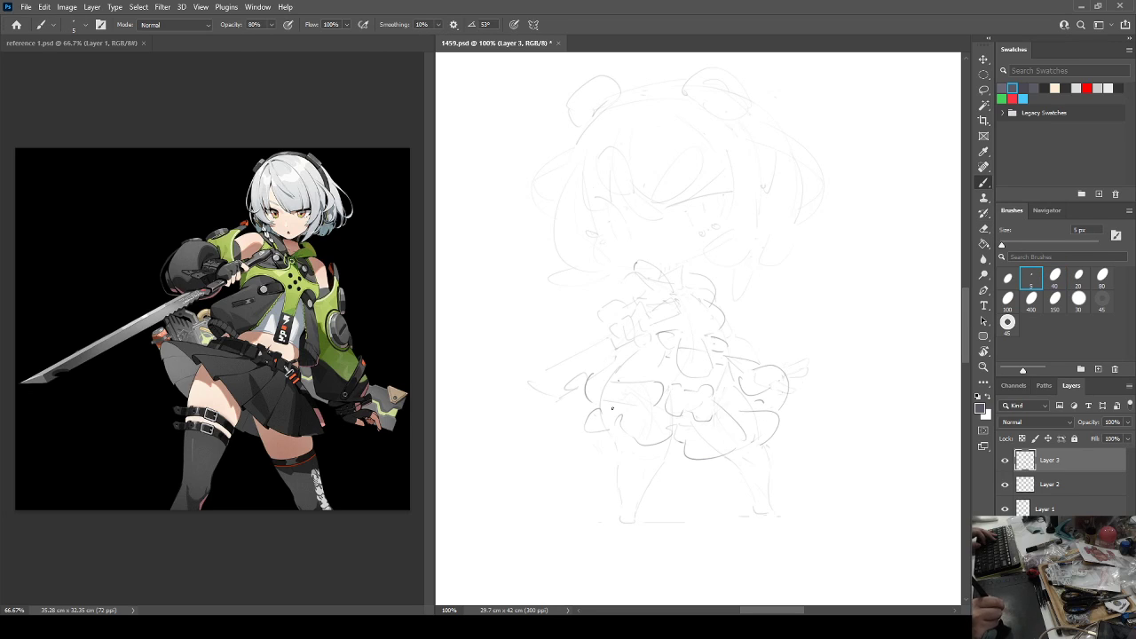
Replace the small hem curve at the left hip with a wider pointed skirt flap, and check the sketch in a mirrored view.
key("e")
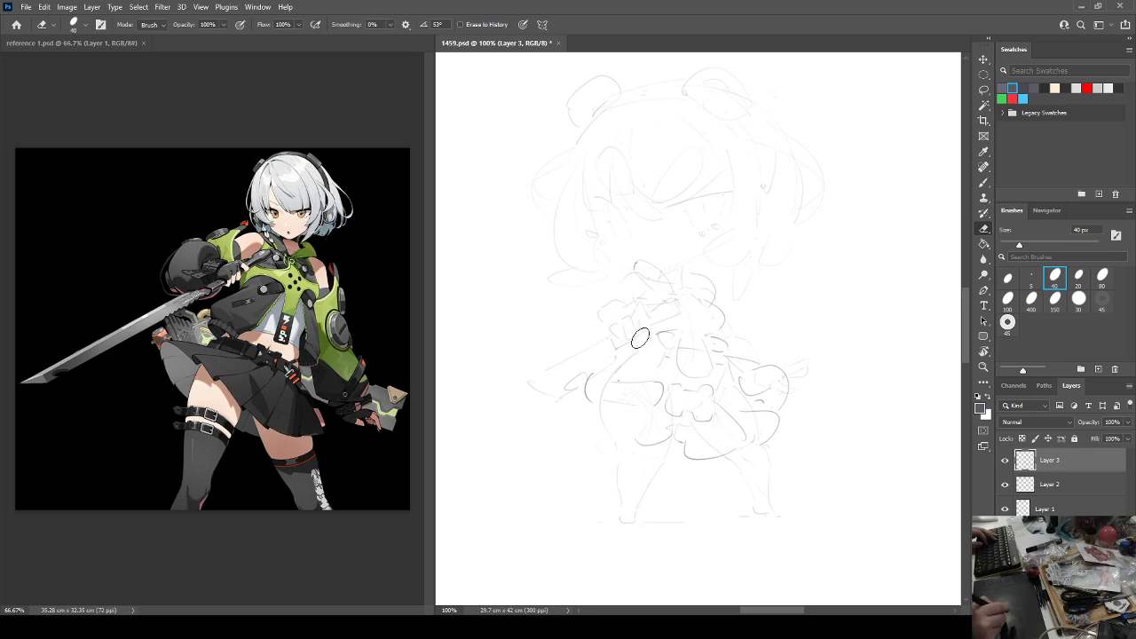
key("b")
key("e")
key("b")
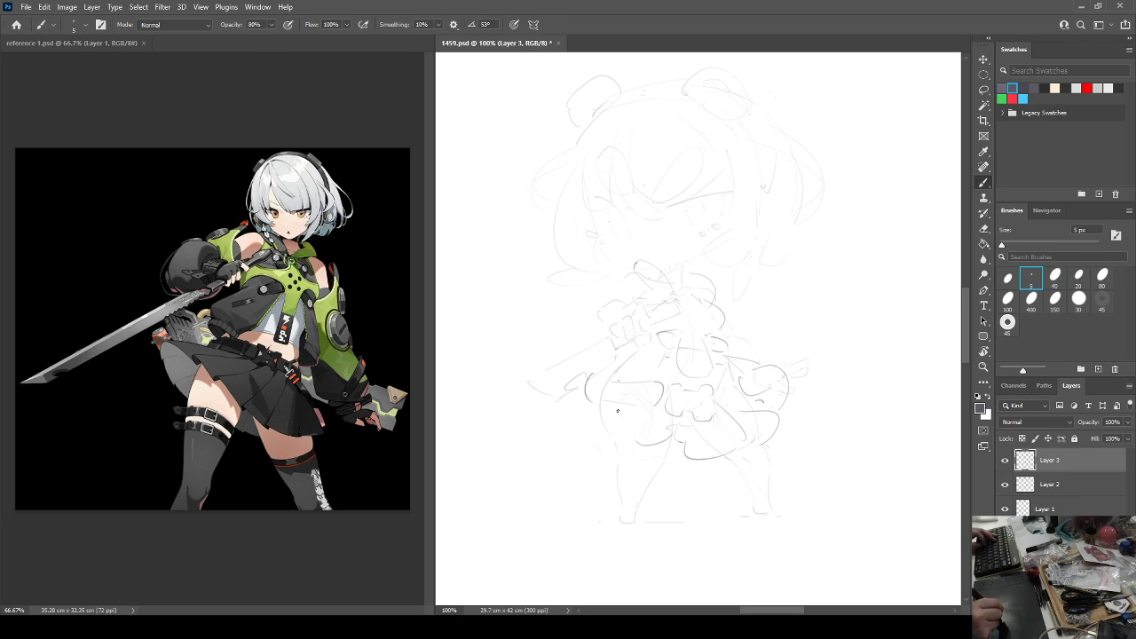
mouse_move(618, 410)
left_mouse_down()
mouse_move(599, 456)
mouse_move(586, 409)
mouse_move(581, 438)
mouse_move(614, 431)
mouse_move(577, 418)
mouse_move(617, 424)
mouse_move(583, 405)
mouse_move(568, 411)
mouse_move(593, 400)
left_mouse_up()
key("e")
key("b")
key("e")
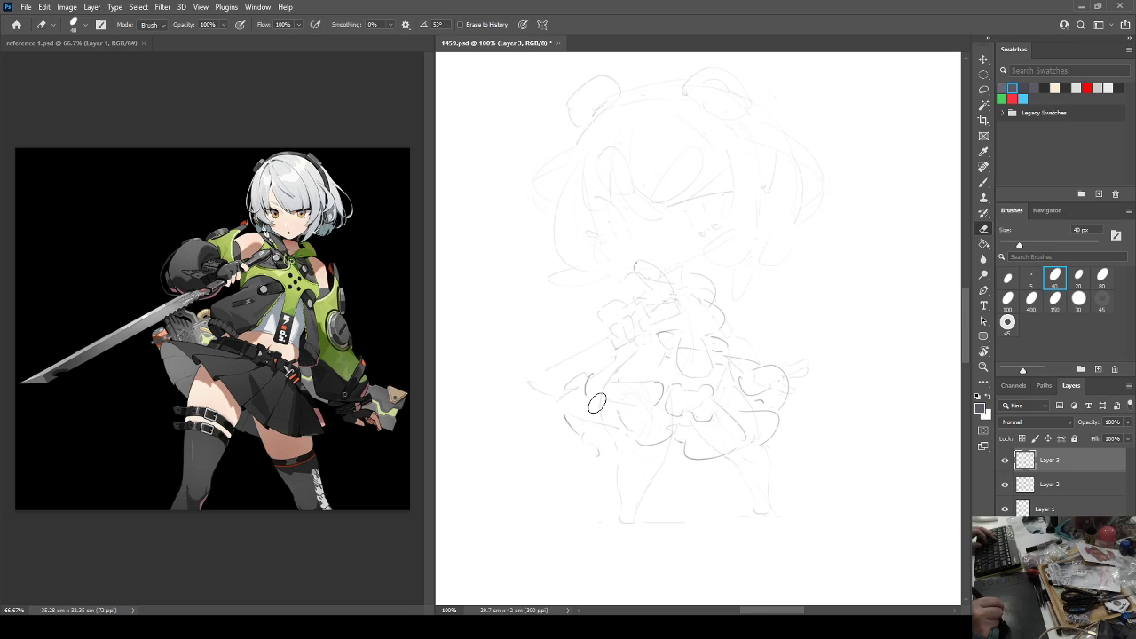
key("b")
key("e")
key("b")
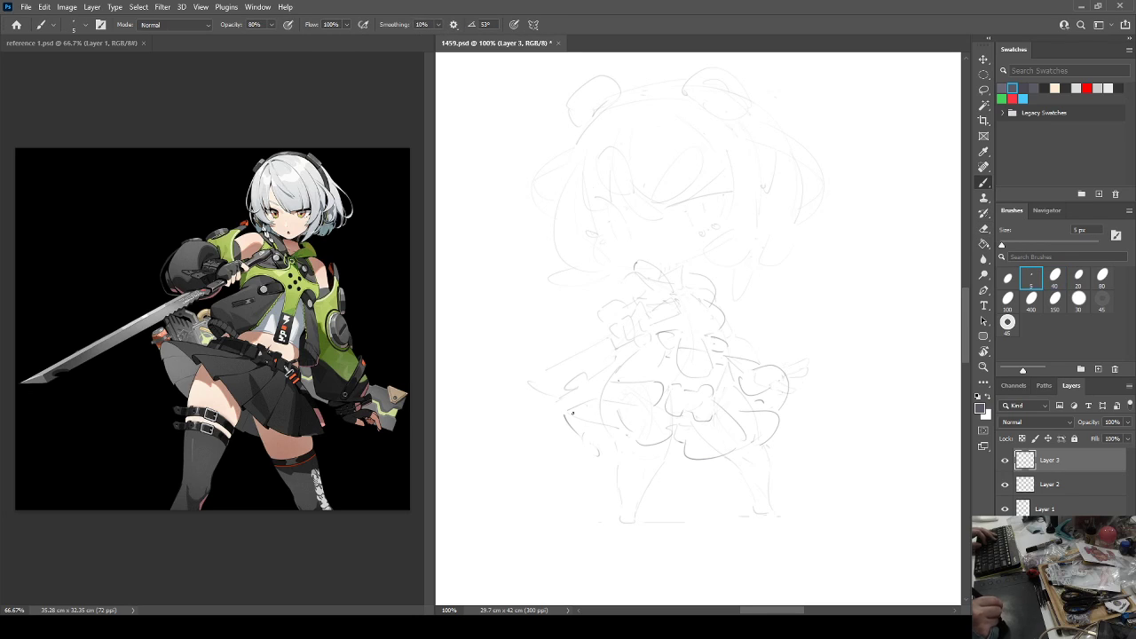
key("e")
key("b")
left_click_drag(578, 433, 598, 380)
key("F2")
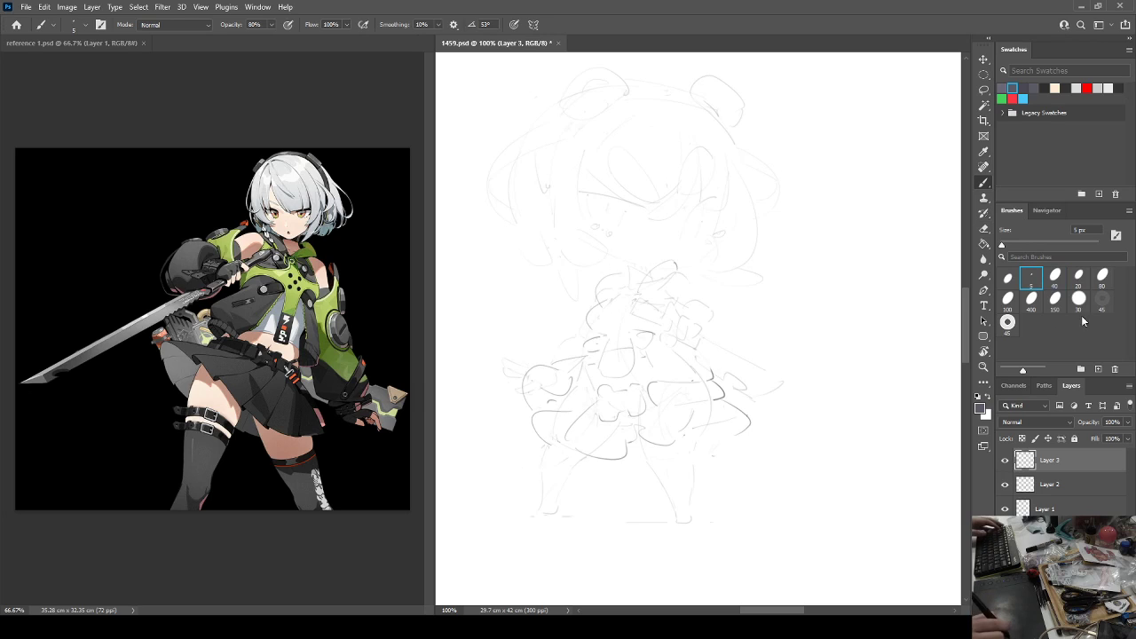
key("h")
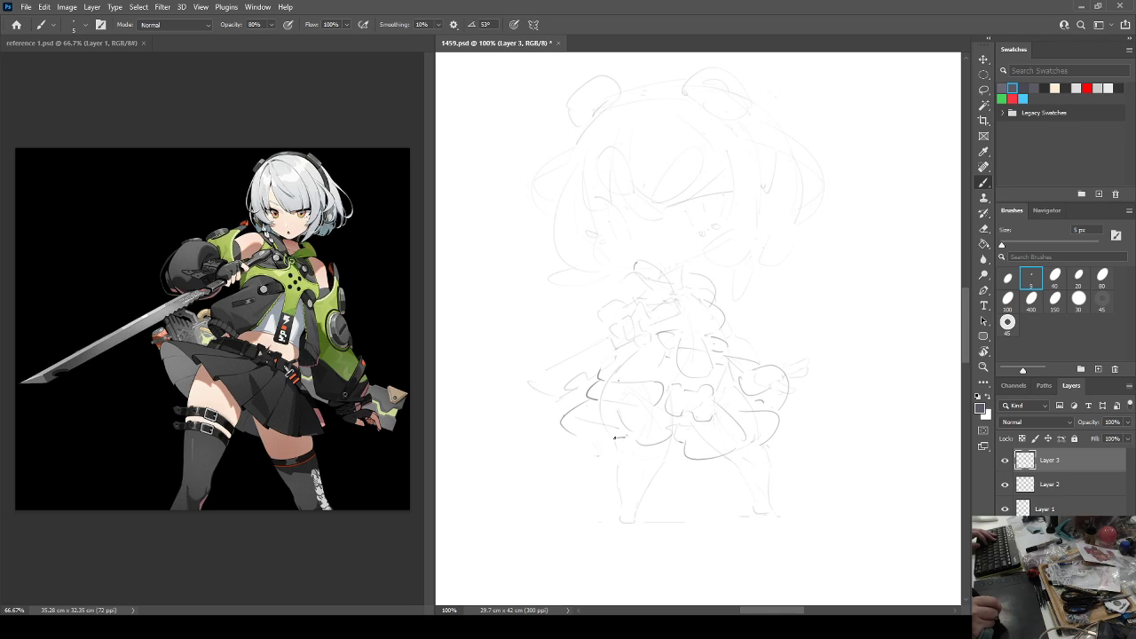
Sketch a small loop beneath the left skirt flap and a curved stocking top across the left leg.
left_click_drag(615, 438, 616, 443)
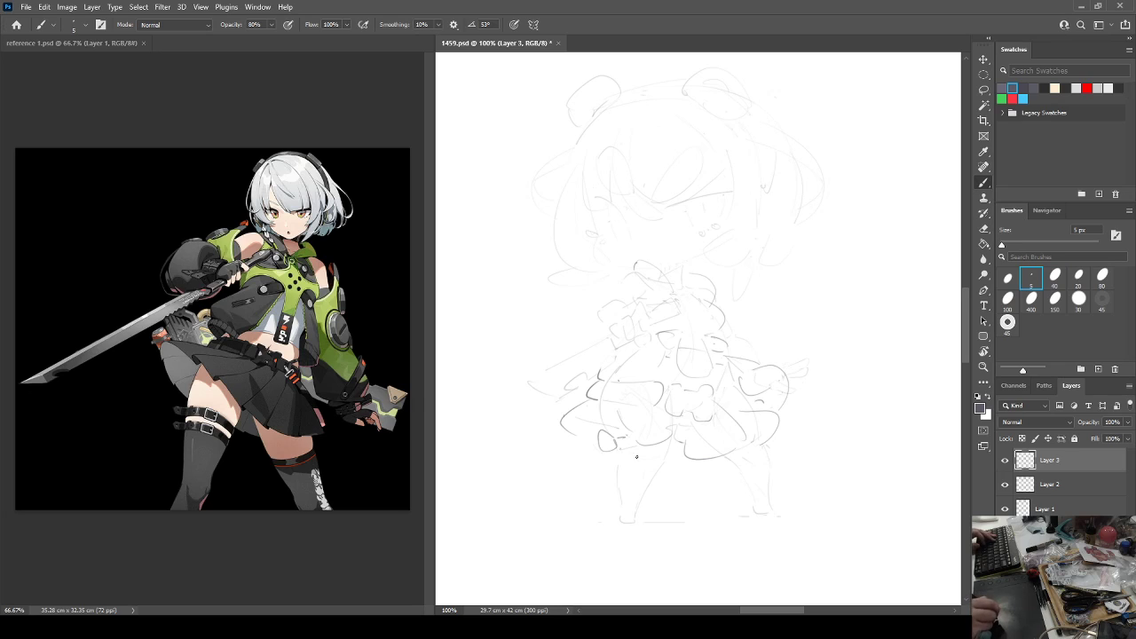
left_click_drag(619, 462, 665, 459)
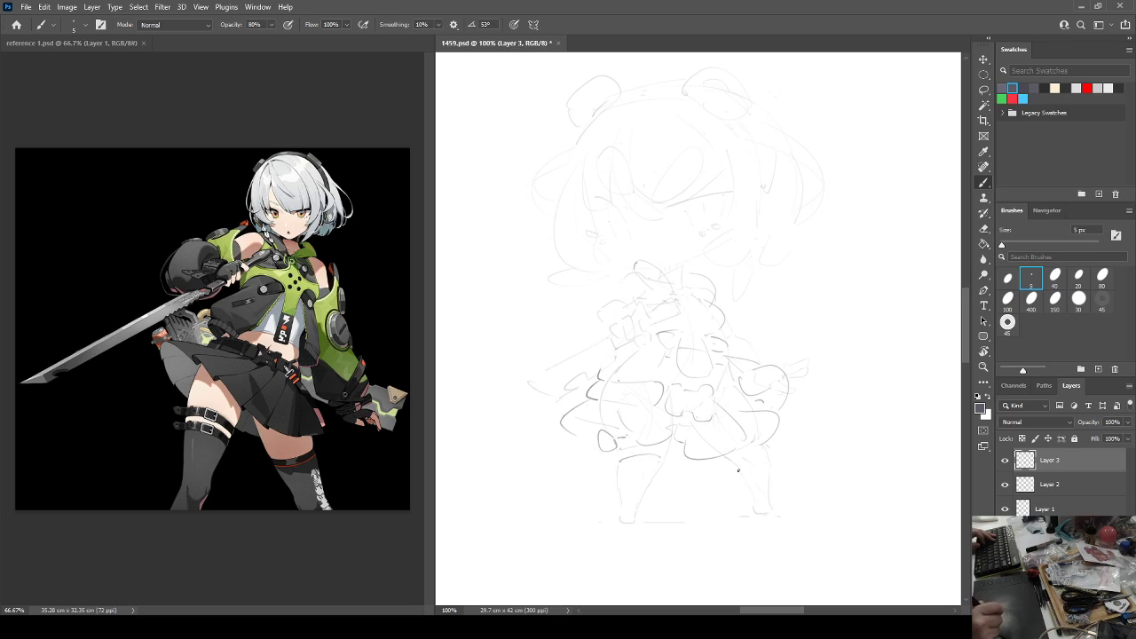
Outline both lower legs down to the feet, reworking the outer contour of the right leg.
mouse_move(761, 454)
left_mouse_down()
mouse_move(733, 463)
mouse_move(755, 516)
mouse_move(769, 513)
left_mouse_up()
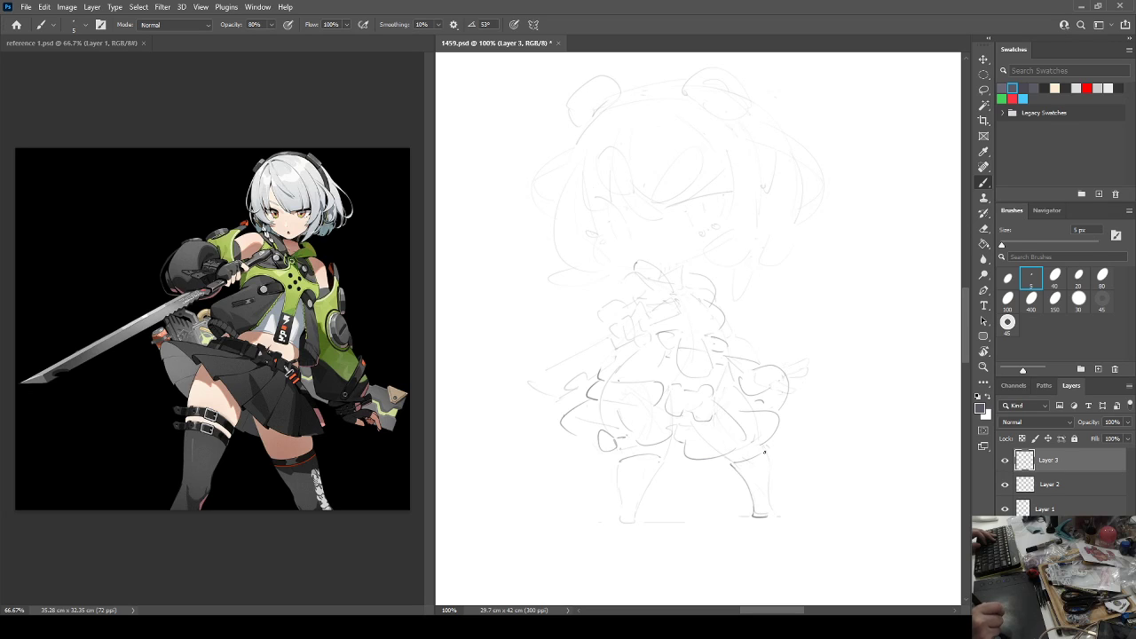
mouse_move(764, 453)
left_mouse_down()
mouse_move(768, 501)
mouse_move(767, 490)
left_mouse_up()
key("e")
key("b")
left_click_drag(765, 451, 766, 507)
key("e")
key("b")
left_click_drag(767, 456, 768, 505)
left_click_drag(667, 458, 634, 520)
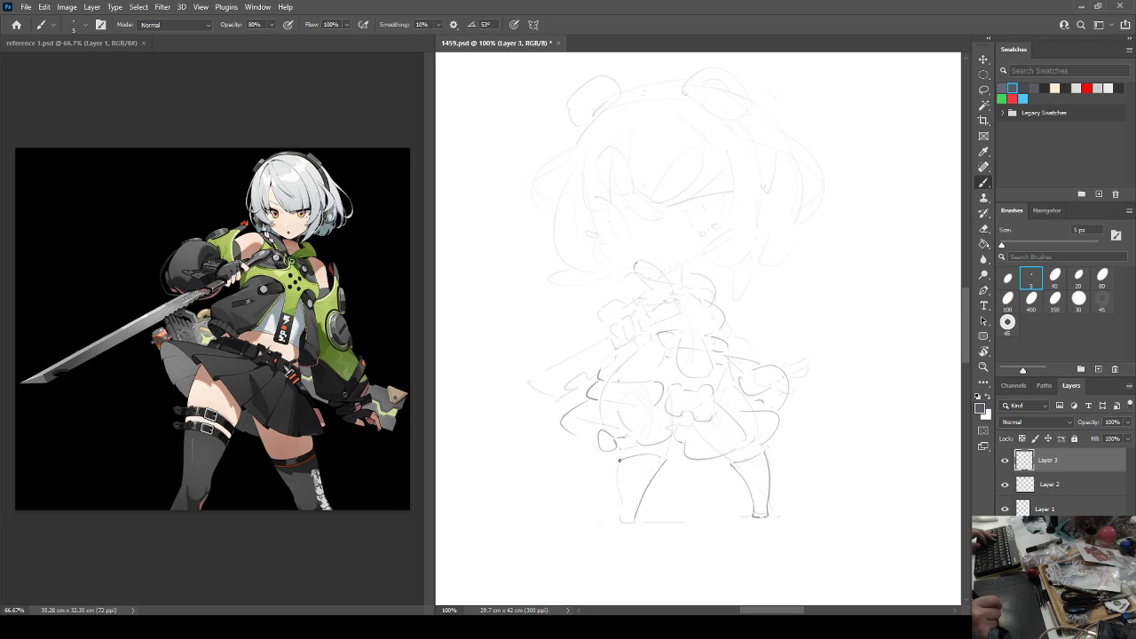
left_click_drag(619, 460, 623, 511)
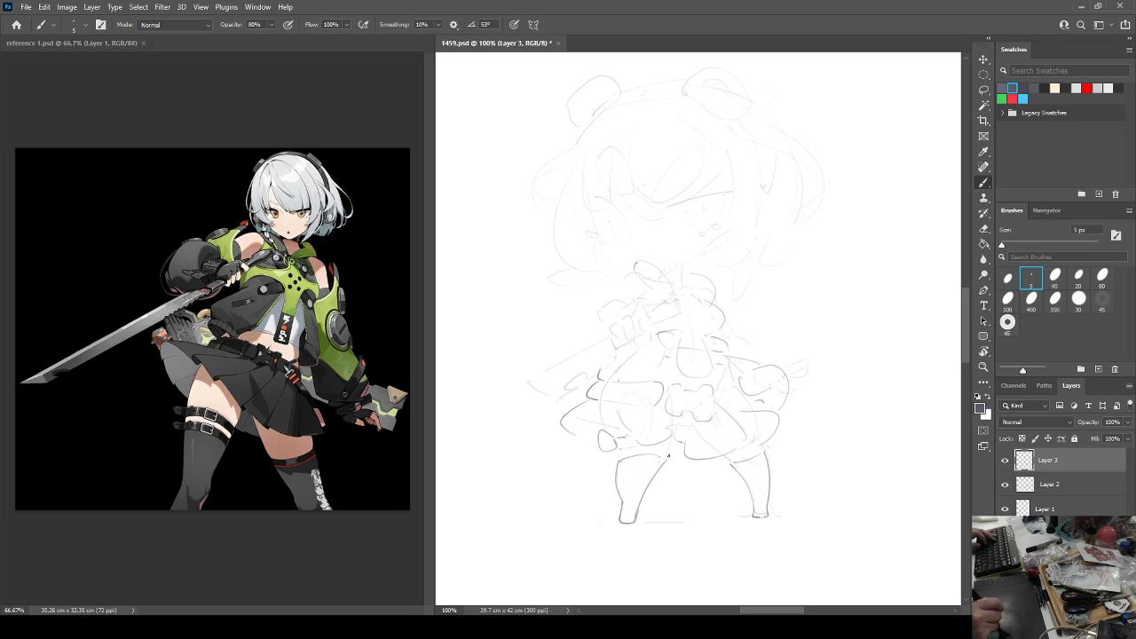
Erase the left stocking top, extend the leg lines up to the skirt and sketch strap bands around the legs.
key("e")
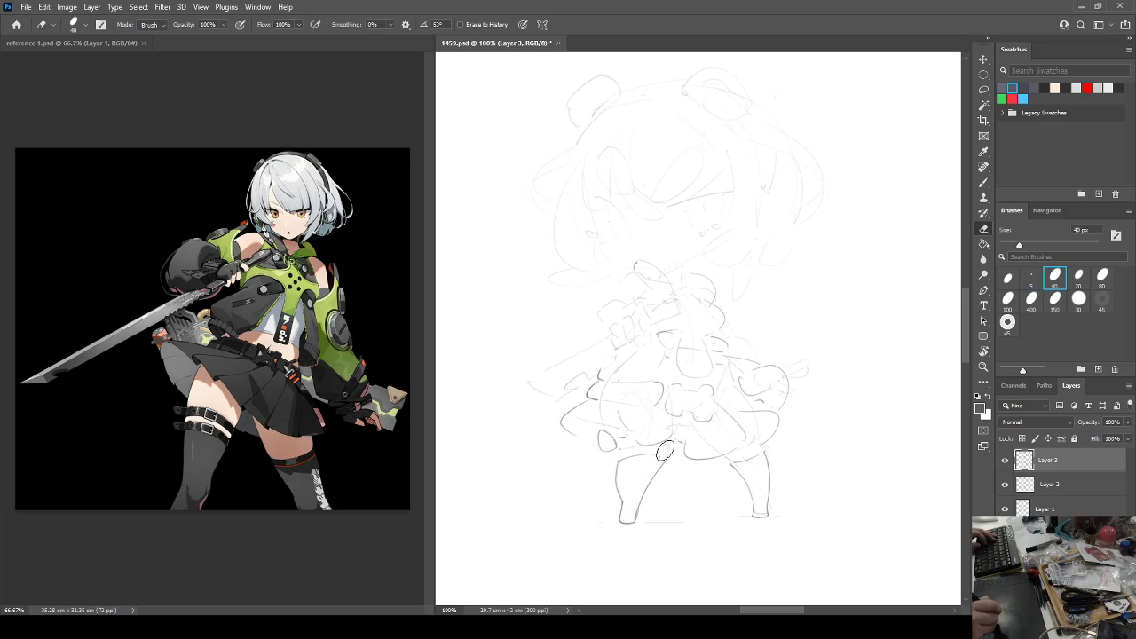
key("b")
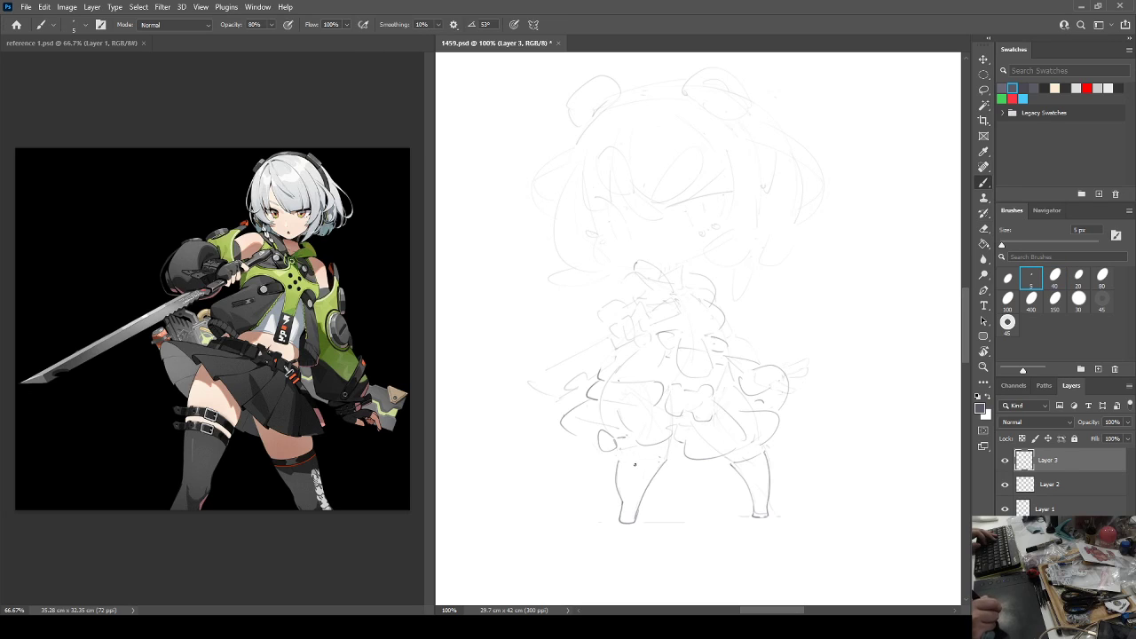
key("e")
key("b")
key("e")
key("b")
key("e")
key("b")
key("e")
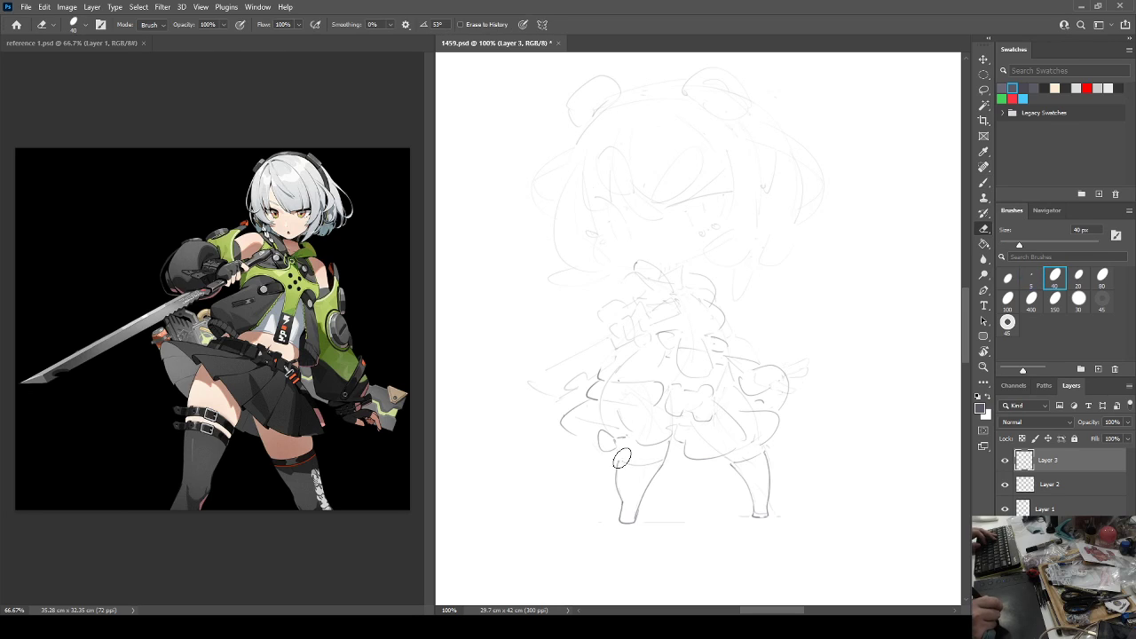
key("b")
key("e")
key("b")
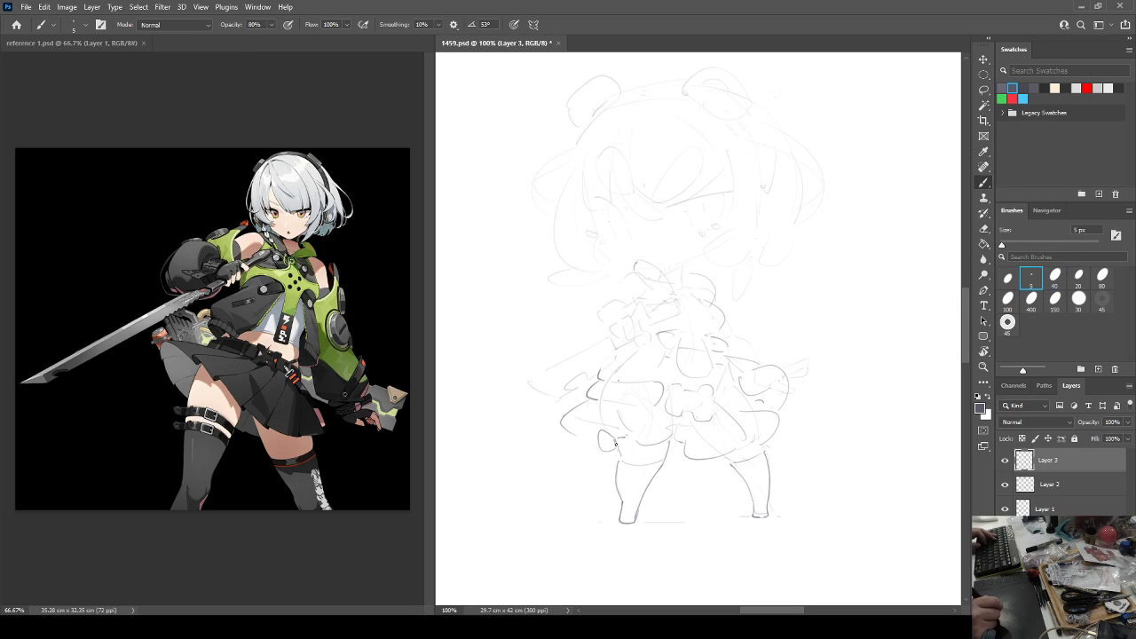
left_click_drag(619, 455, 662, 454)
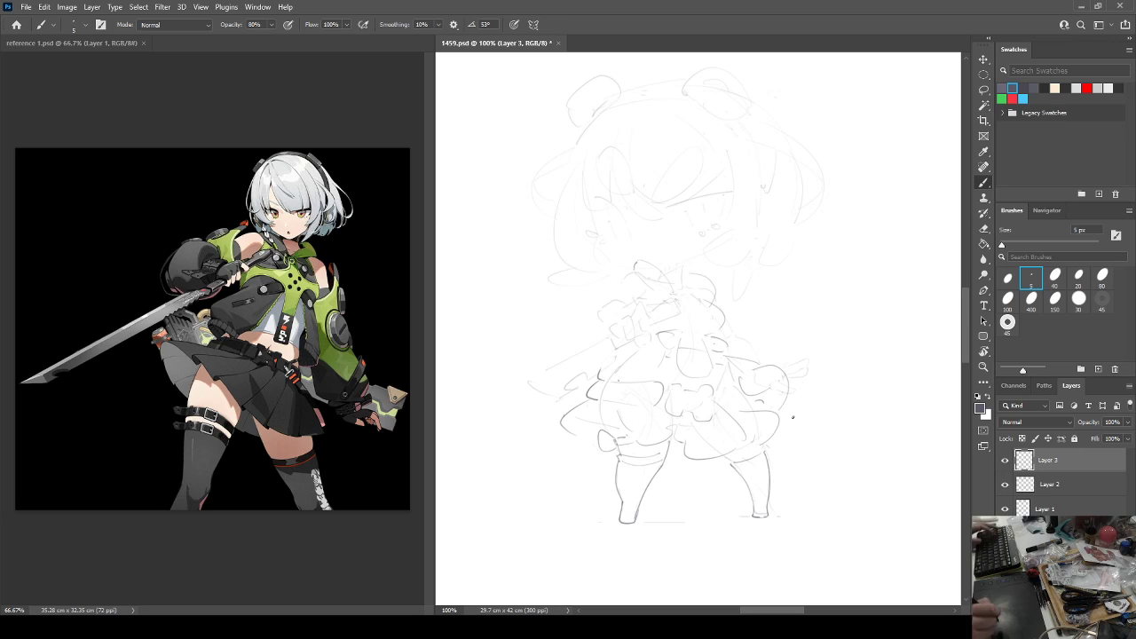
key("ctrl+shift+h")
key("h")
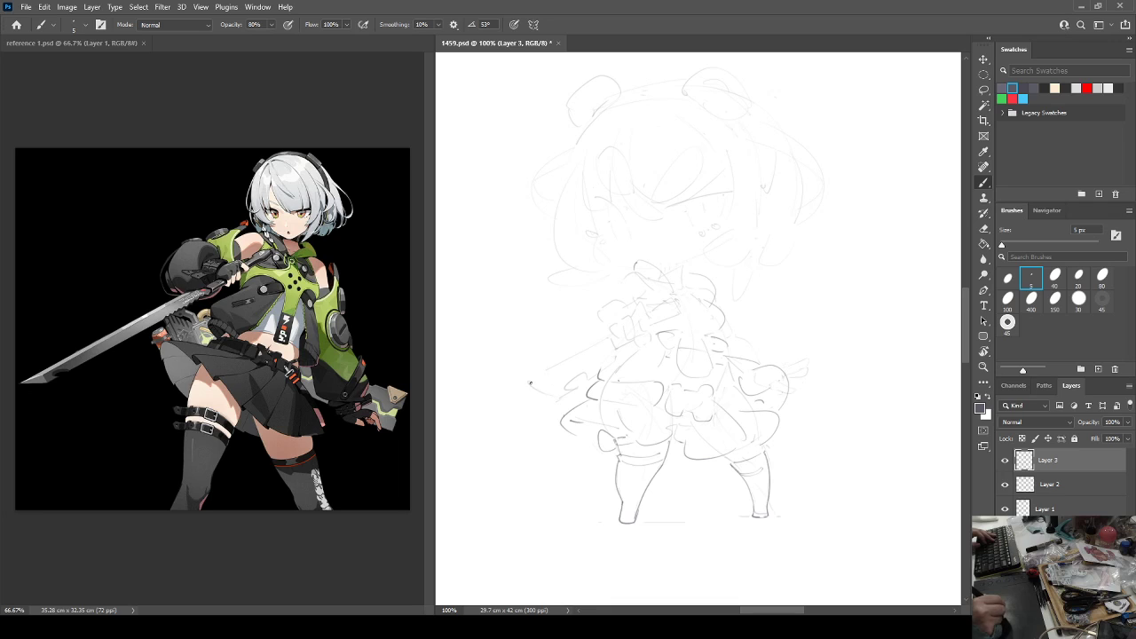
Outline the notched sword blade and the puffy sleeve of the arm holding it, including the shapes above the sleeve.
mouse_move(527, 382)
left_mouse_down()
mouse_move(560, 400)
mouse_move(574, 393)
mouse_move(619, 357)
mouse_move(576, 378)
mouse_move(540, 373)
mouse_move(609, 339)
left_mouse_up()
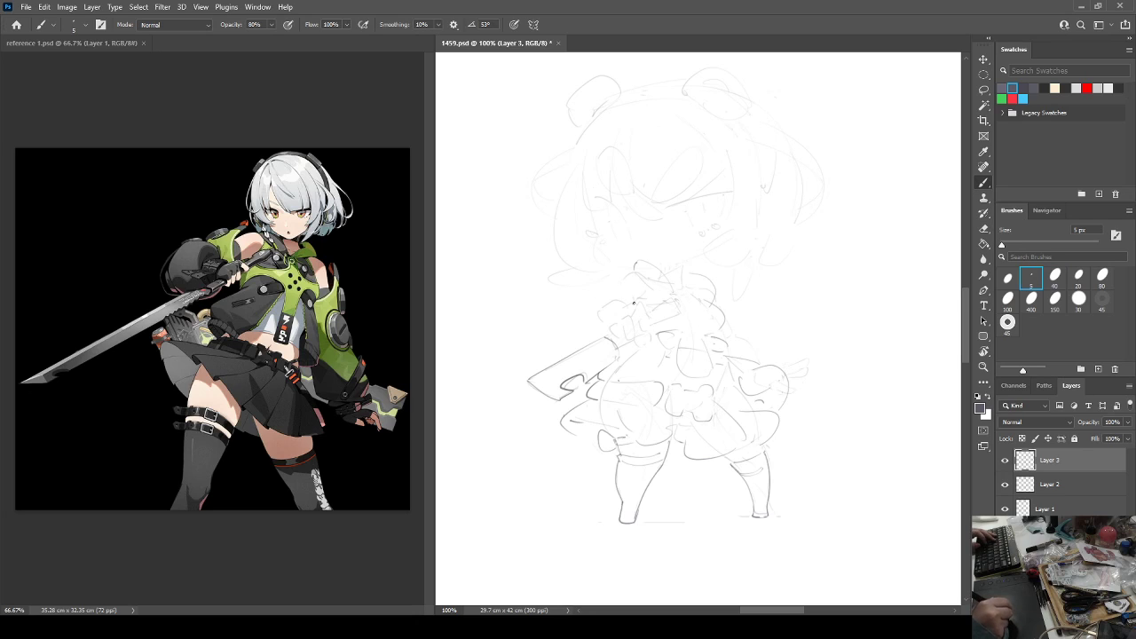
mouse_move(631, 311)
left_mouse_down()
mouse_move(579, 307)
mouse_move(592, 343)
left_mouse_up()
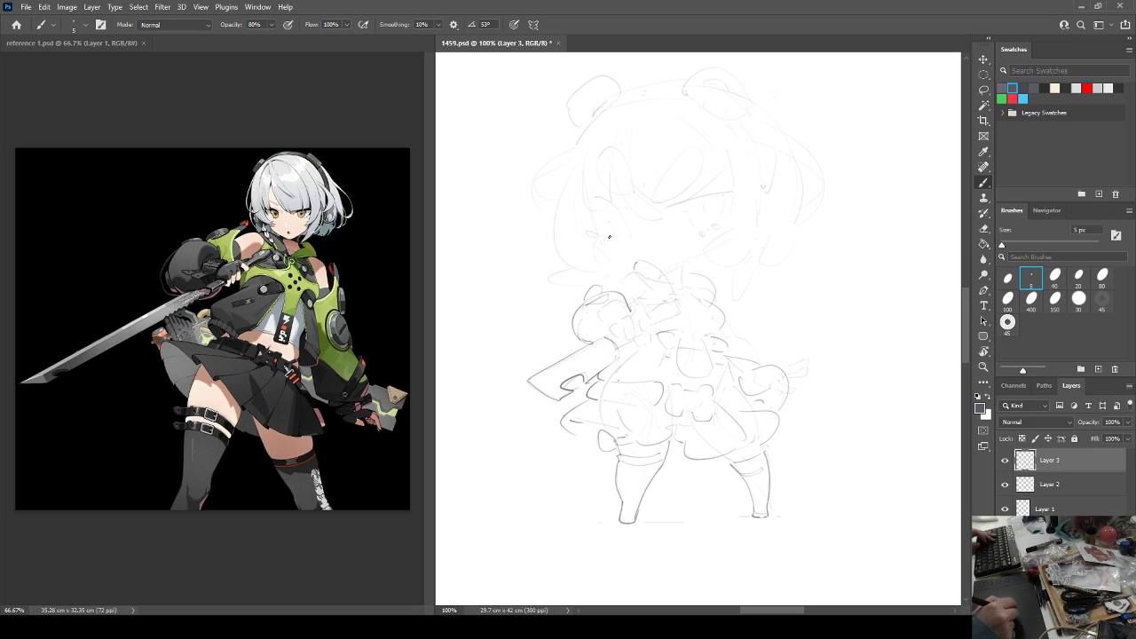
mouse_move(604, 284)
left_mouse_down()
mouse_move(635, 306)
mouse_move(623, 278)
mouse_move(653, 289)
mouse_move(636, 300)
mouse_move(607, 284)
left_mouse_up()
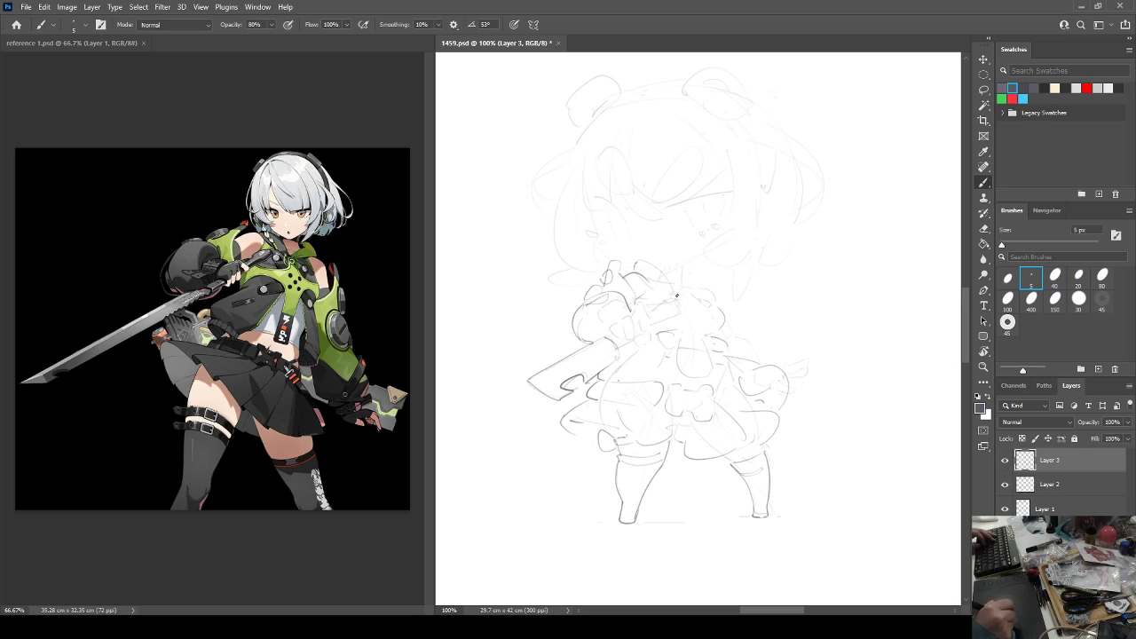
Outline the rounded collar and jacket edge on the right side of the upper chest, erasing stray lines.
mouse_move(681, 279)
left_mouse_down()
mouse_move(714, 297)
mouse_move(714, 326)
mouse_move(701, 294)
mouse_move(715, 329)
left_mouse_up()
key("e")
key("b")
key("e")
key("b")
key("e")
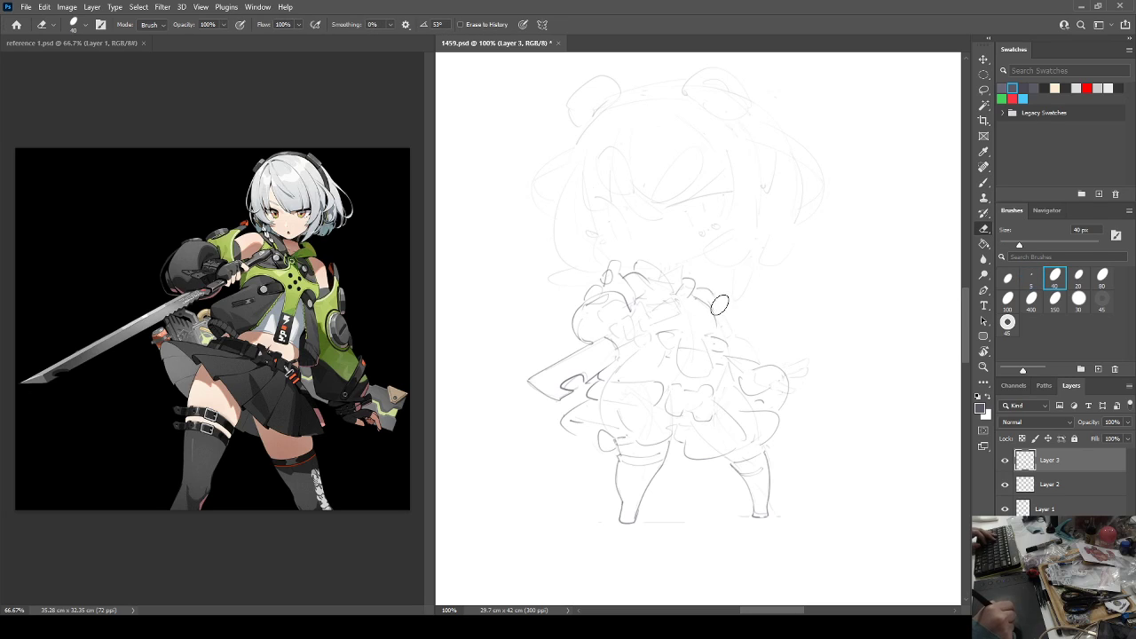
key("b")
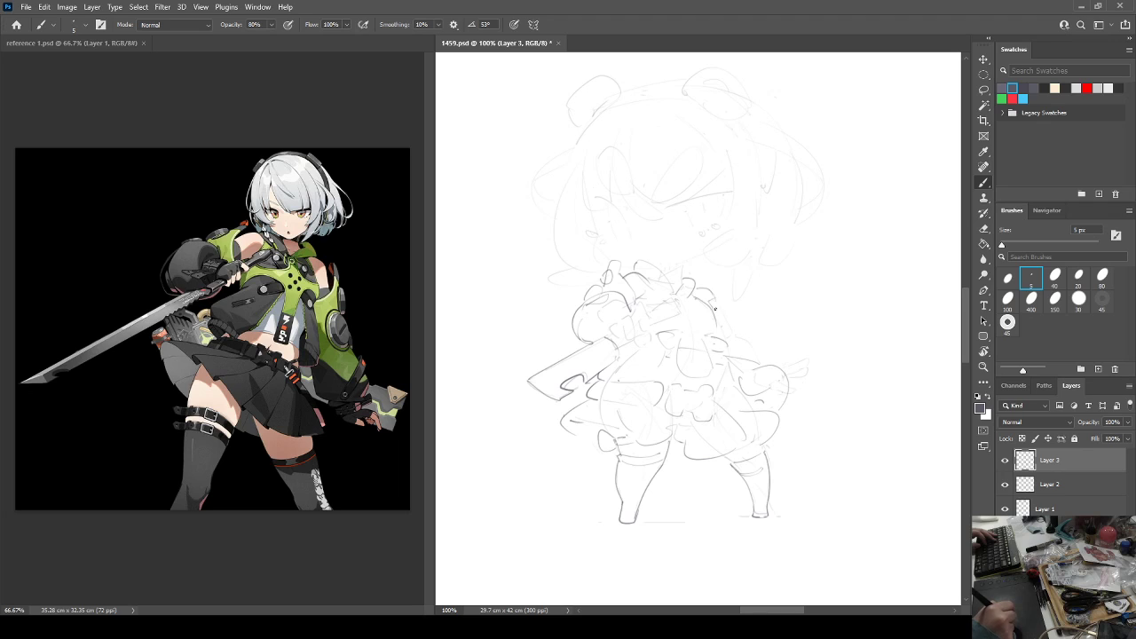
Outline the upright flap beside the right shoulder, the top of the right sleeve and the fingers of the extended hand.
mouse_move(733, 285)
left_mouse_down()
mouse_move(742, 342)
mouse_move(733, 315)
mouse_move(733, 347)
left_mouse_up()
key("e")
key("b")
mouse_move(743, 339)
left_mouse_down()
mouse_move(768, 333)
mouse_move(771, 357)
left_mouse_up()
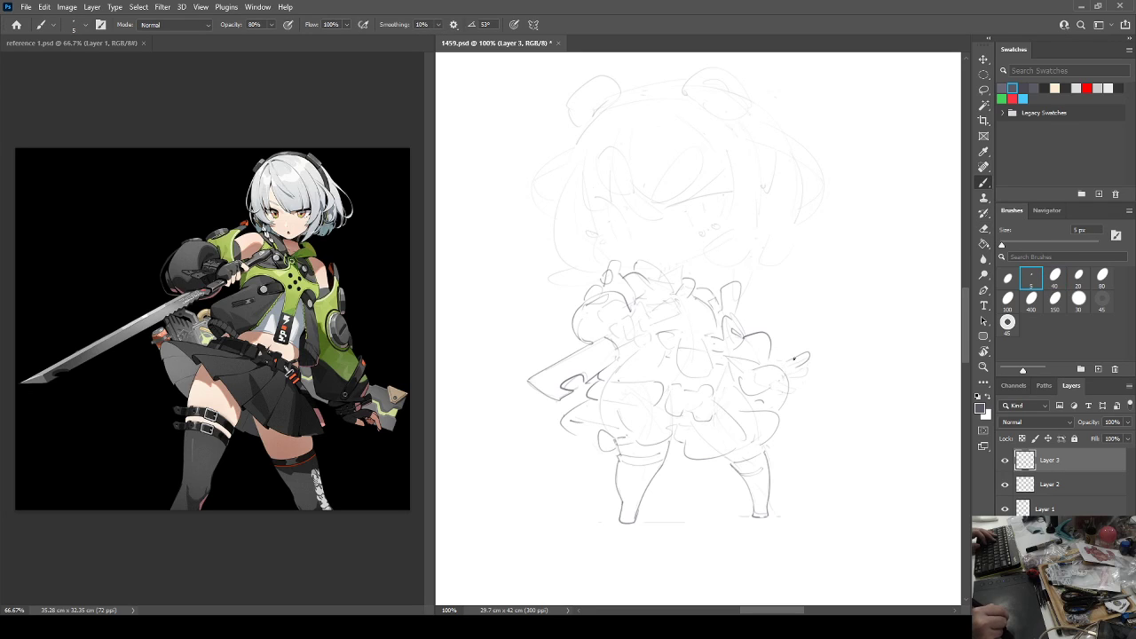
mouse_move(797, 368)
left_mouse_down()
mouse_move(812, 368)
mouse_move(788, 374)
left_mouse_up()
key("ctrl+shift+h")
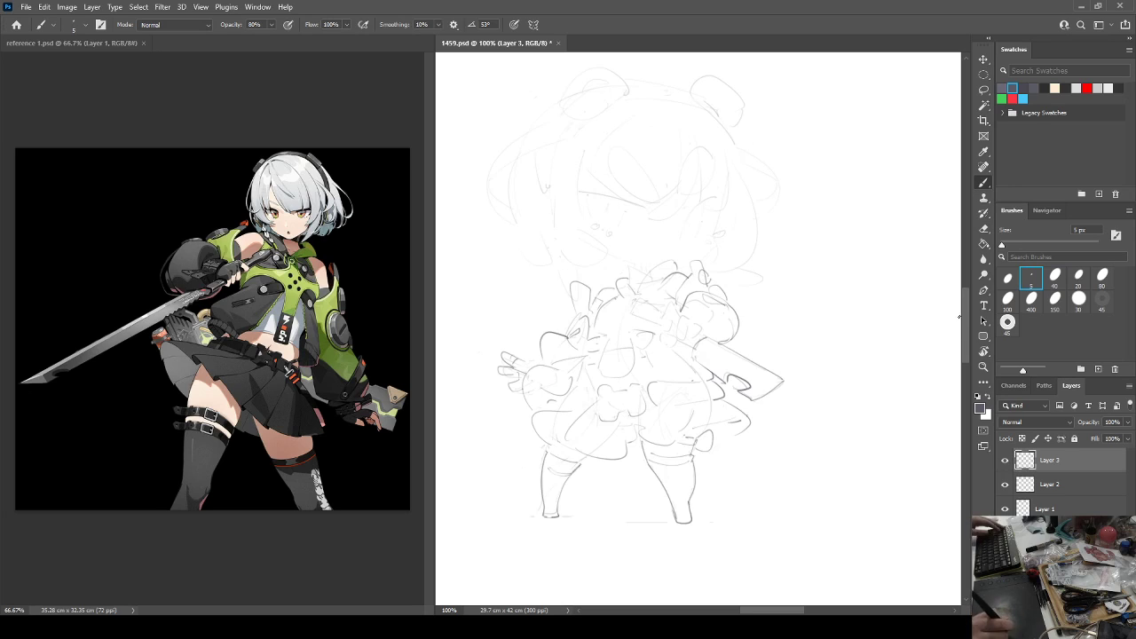
key("ctrl+shift+h")
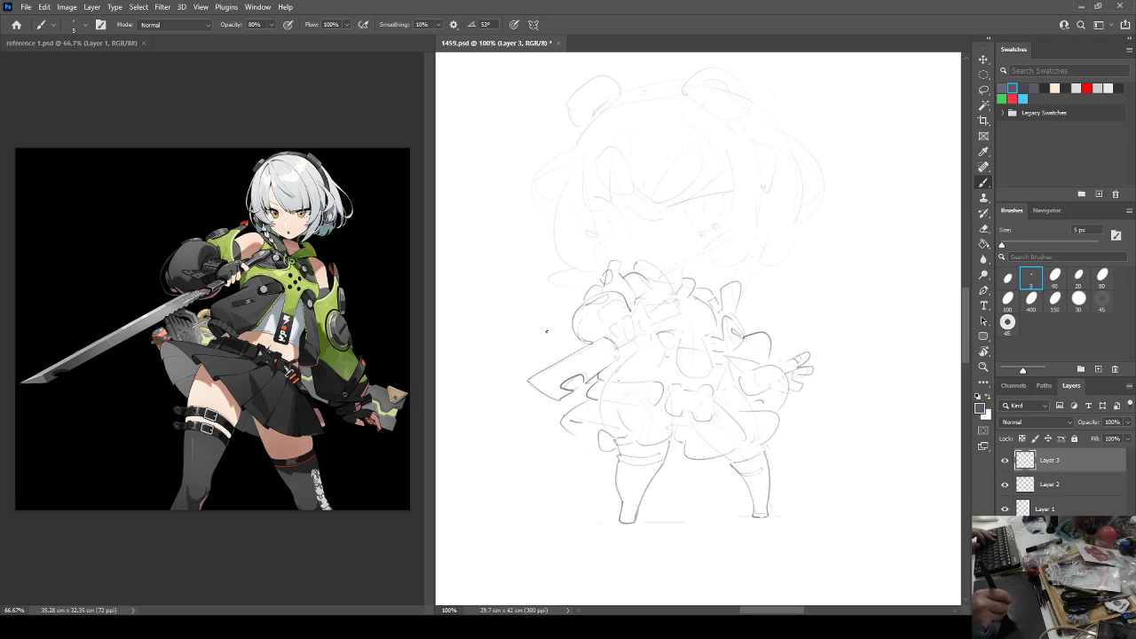
Sketch a curved fin shape above the sword blade and an angular cuff piece below the extended hand.
mouse_move(568, 330)
left_mouse_down()
mouse_move(525, 336)
mouse_move(554, 327)
mouse_move(559, 346)
mouse_move(527, 319)
mouse_move(529, 355)
left_mouse_up()
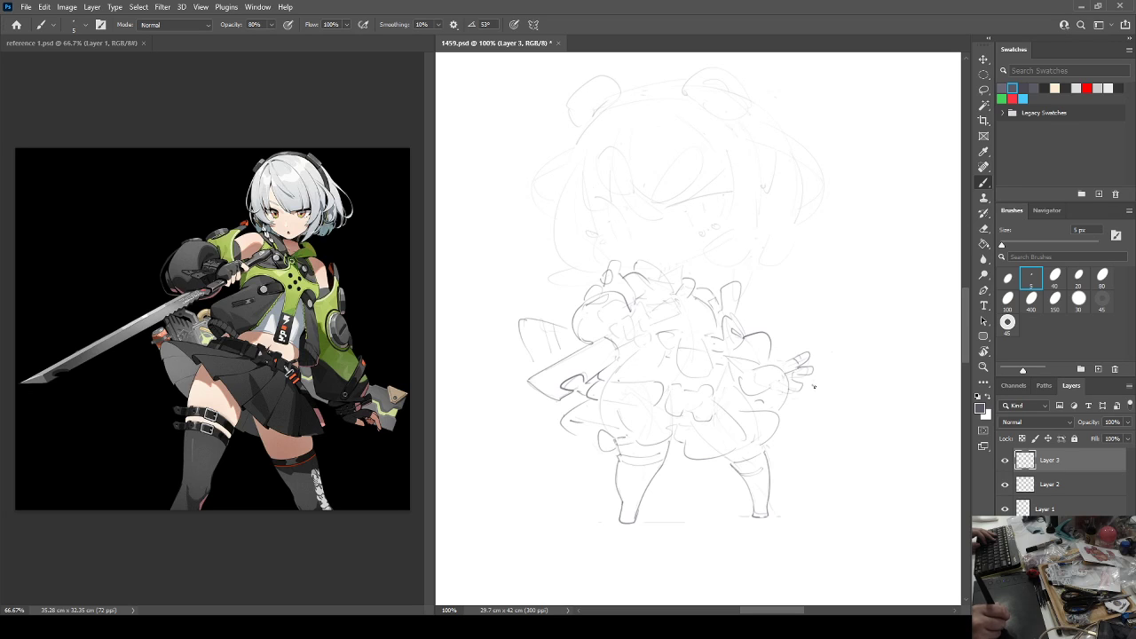
left_click_drag(812, 386, 819, 378)
key("e")
key("b")
left_click_drag(815, 389, 788, 436)
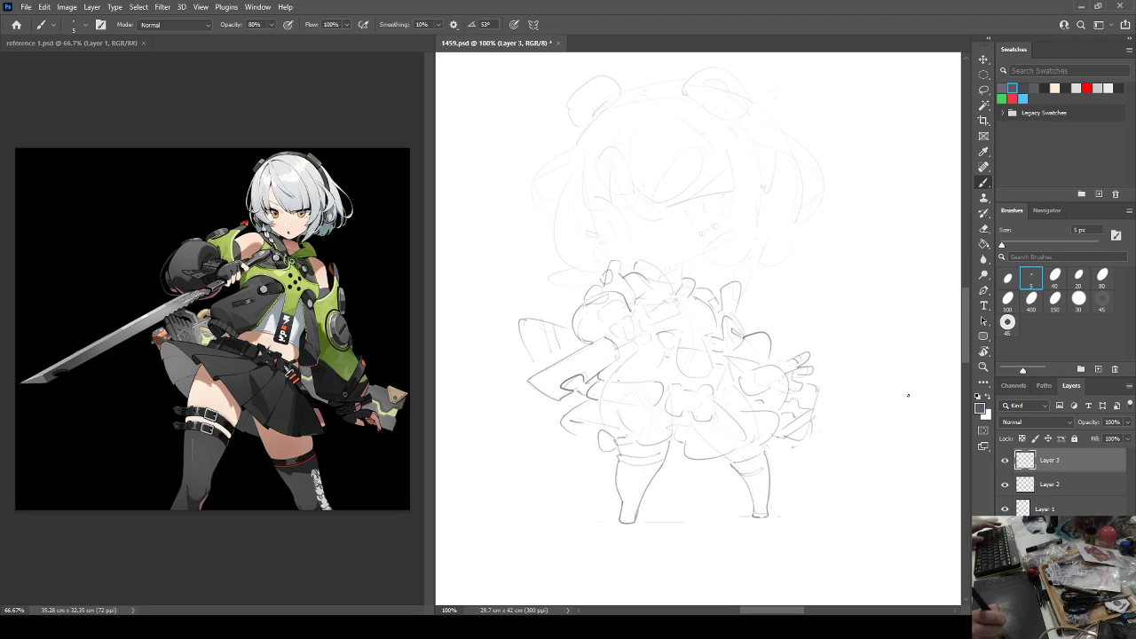
key("ctrl+shift+h")
key("h")
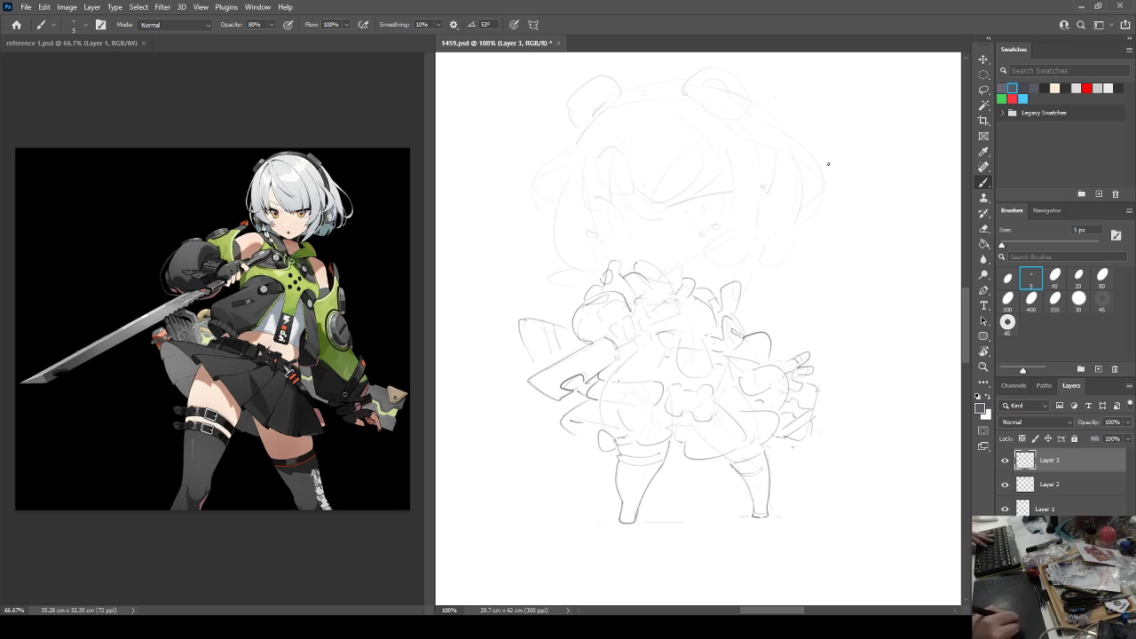
Draw the arched headband line across the top of the head between the two ear shapes.
left_click_drag(627, 89, 683, 79)
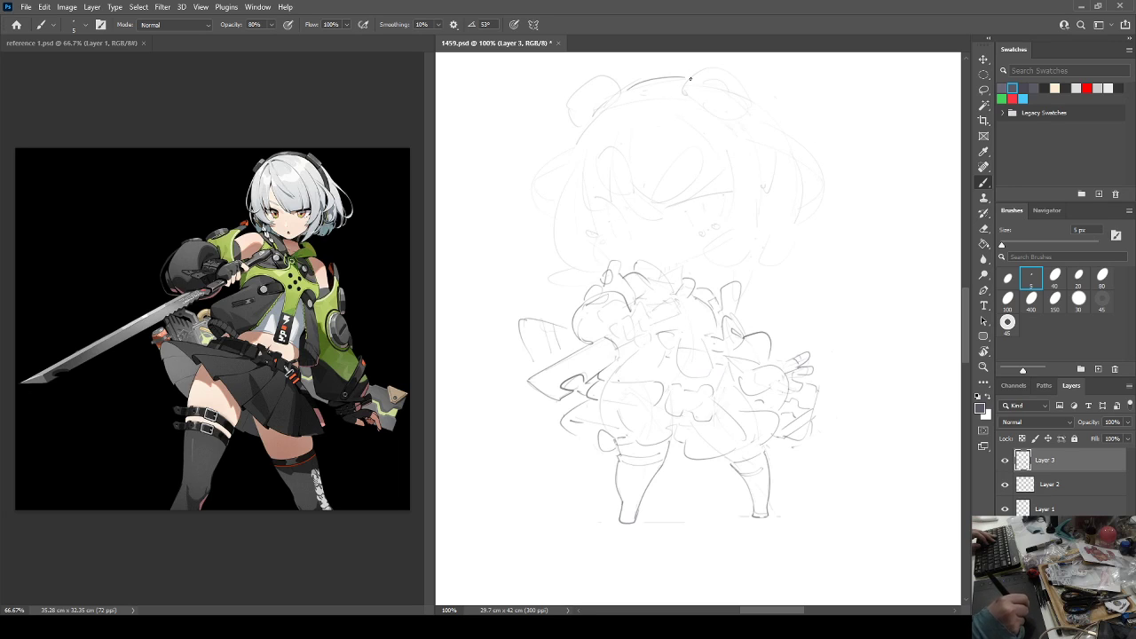
key("h")
key("h")
Set the opacity of Layers 1 to 3 to 99% and merge them into one sketch layer.
left_click(1037, 510, "shift")
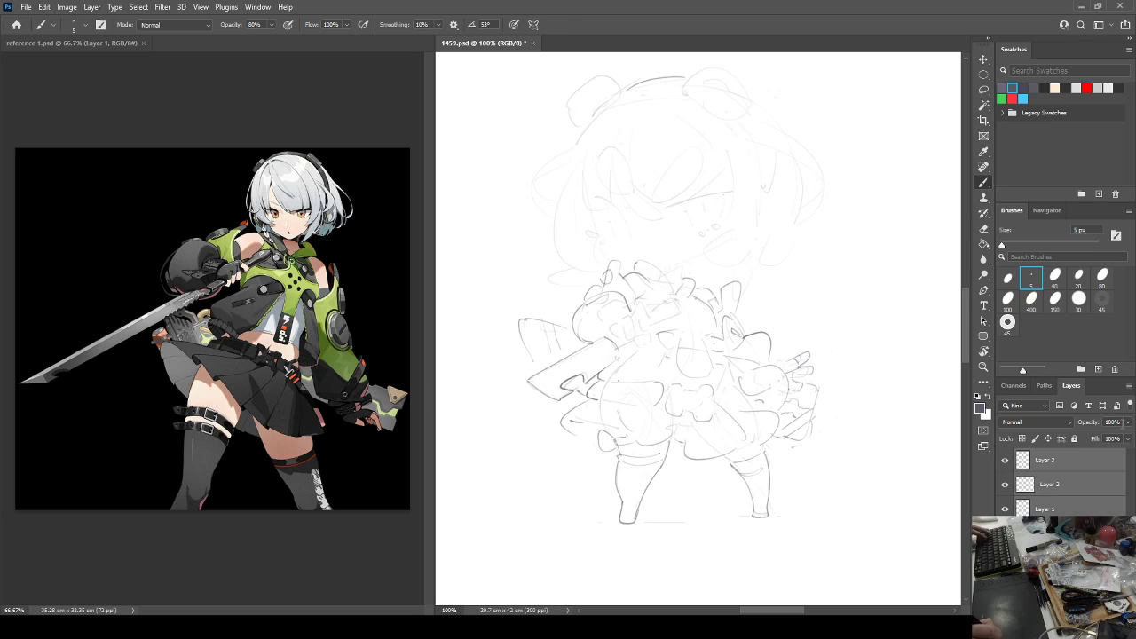
left_click(1128, 422)
left_click(1121, 436)
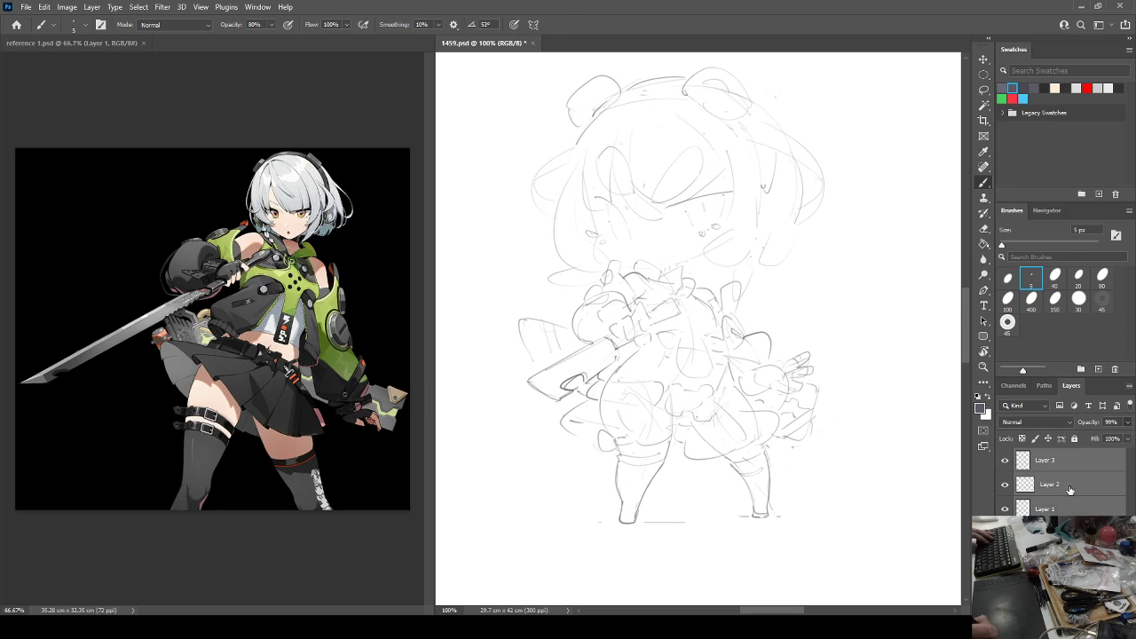
key("h")
key("h")
key("ctrl+e")
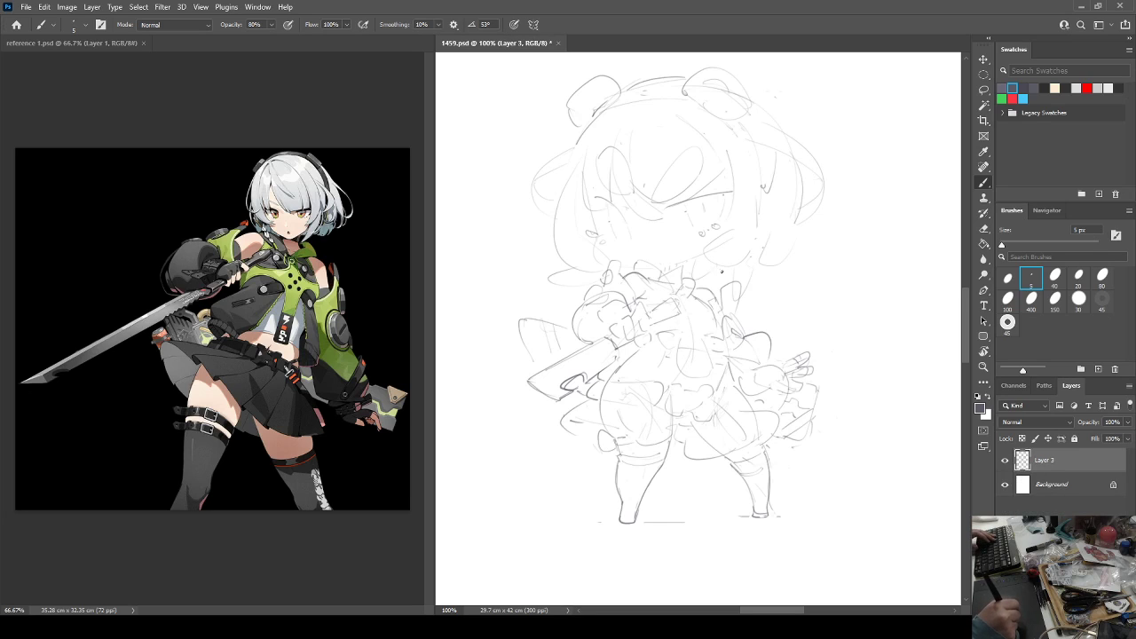
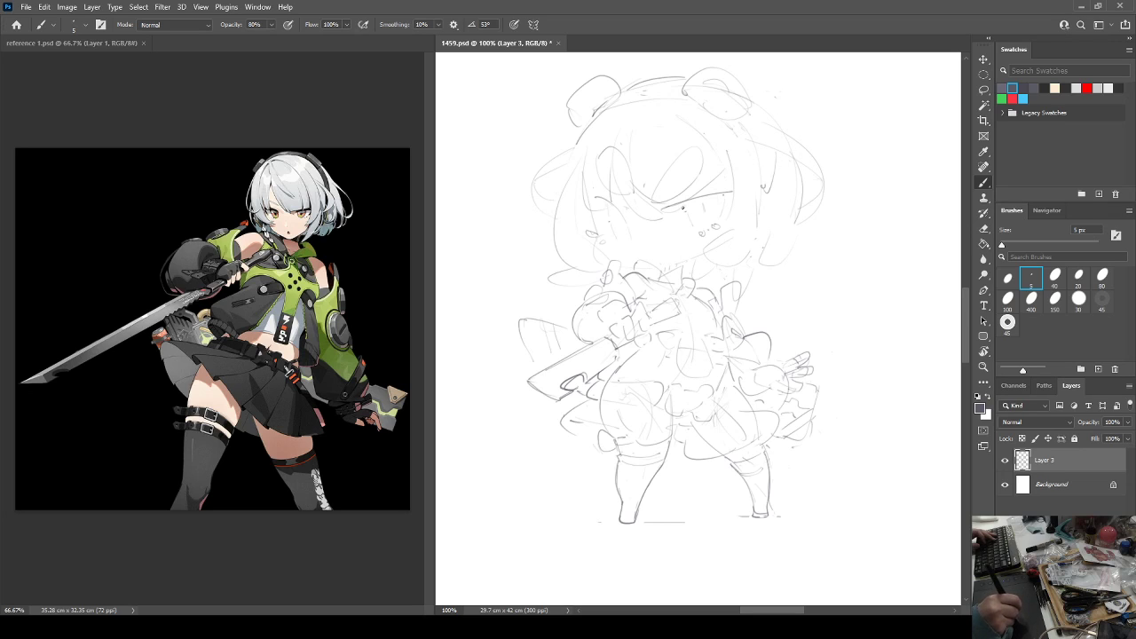
Duplicate the merged Layer 3 and hide the original.
key("z")
key("ctrl+j")
left_click(1005, 484)
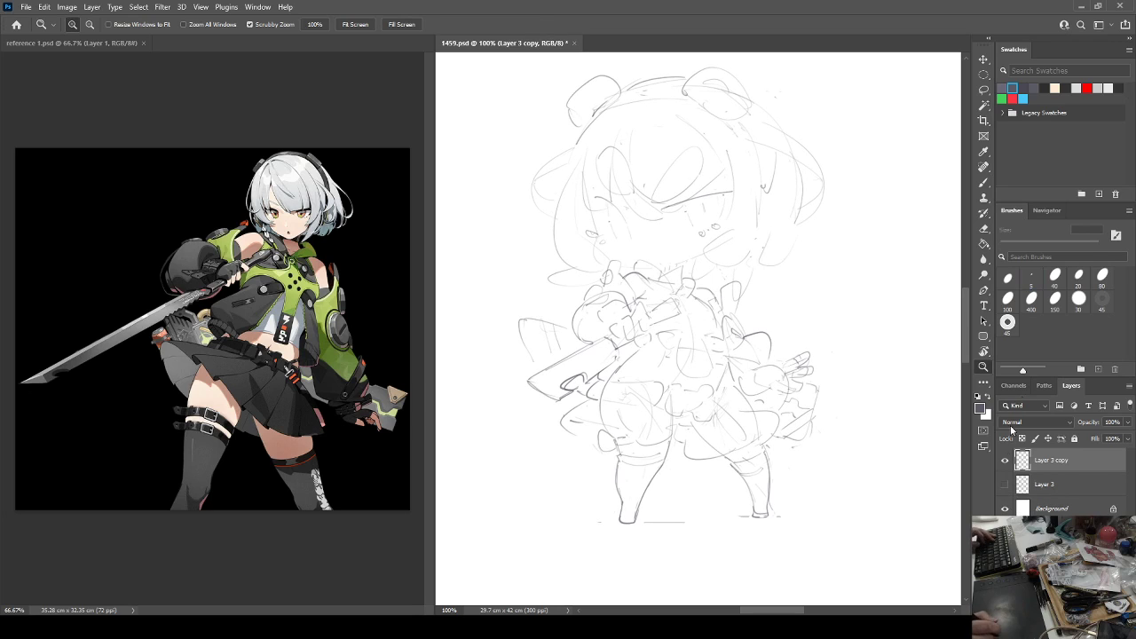
Try narrow, half-closed eyes on the Layer 3 copy, outlining the lids and lash lines of both eyes.
key("b")
left_click_drag(652, 219, 691, 207)
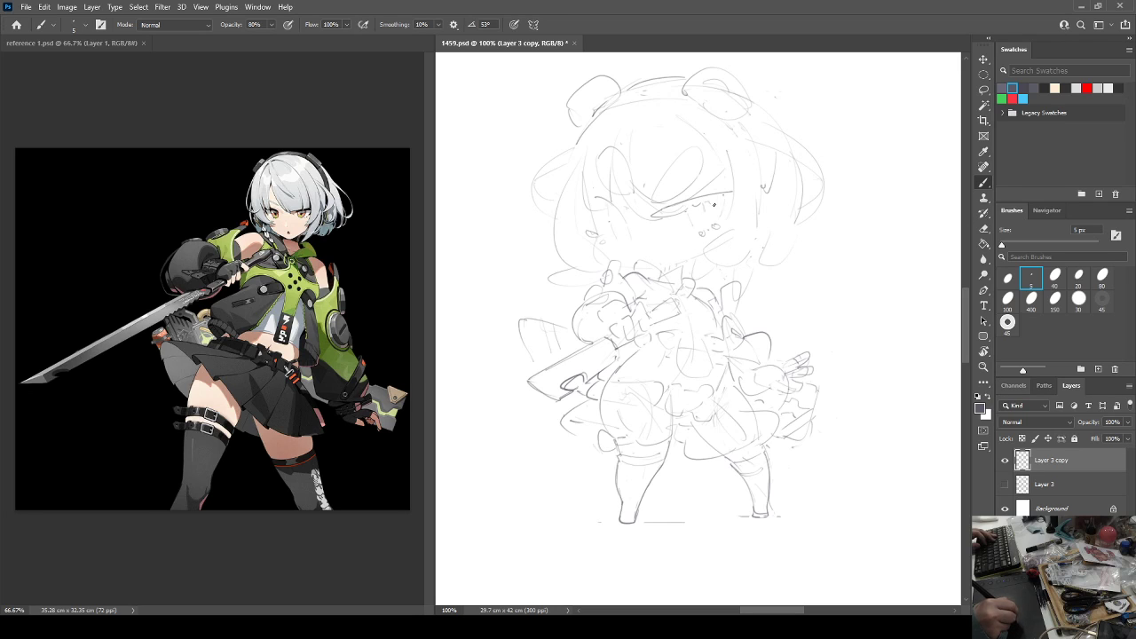
key("ctrl+shift+h")
key("ctrl+shift+h")
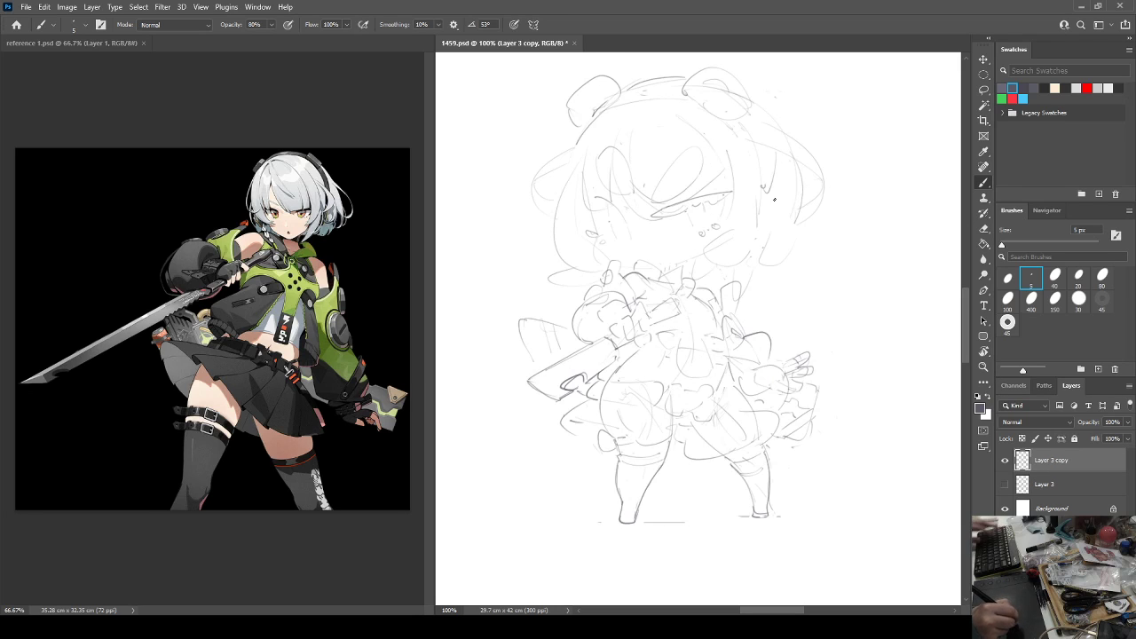
left_click_drag(582, 198, 608, 203)
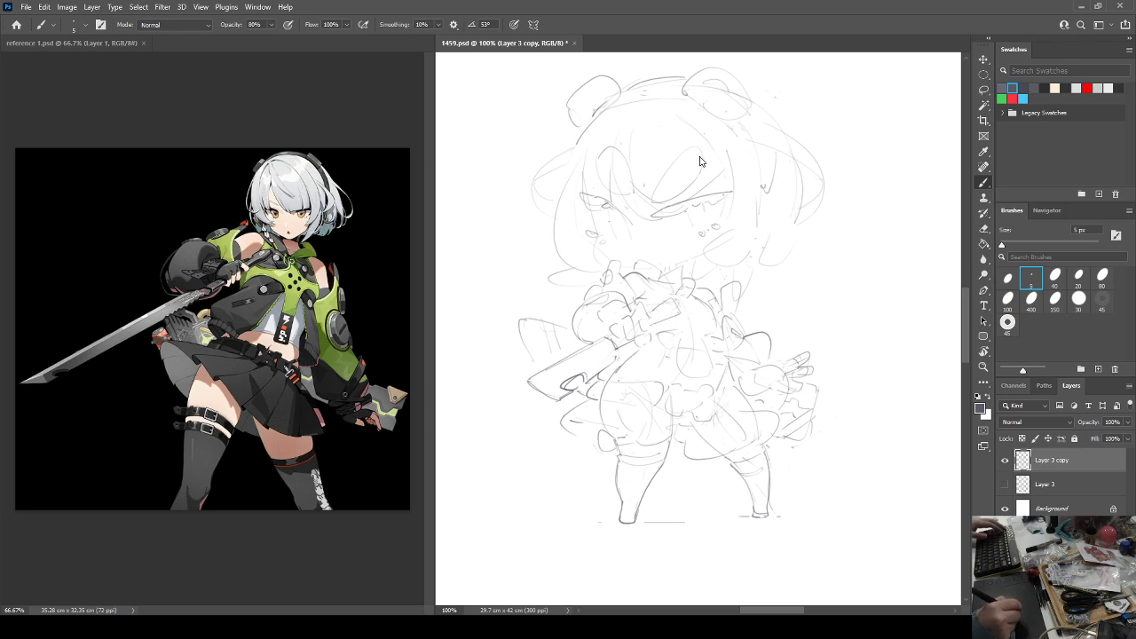
key("ctrl+z")
key("ctrl+shift+z")
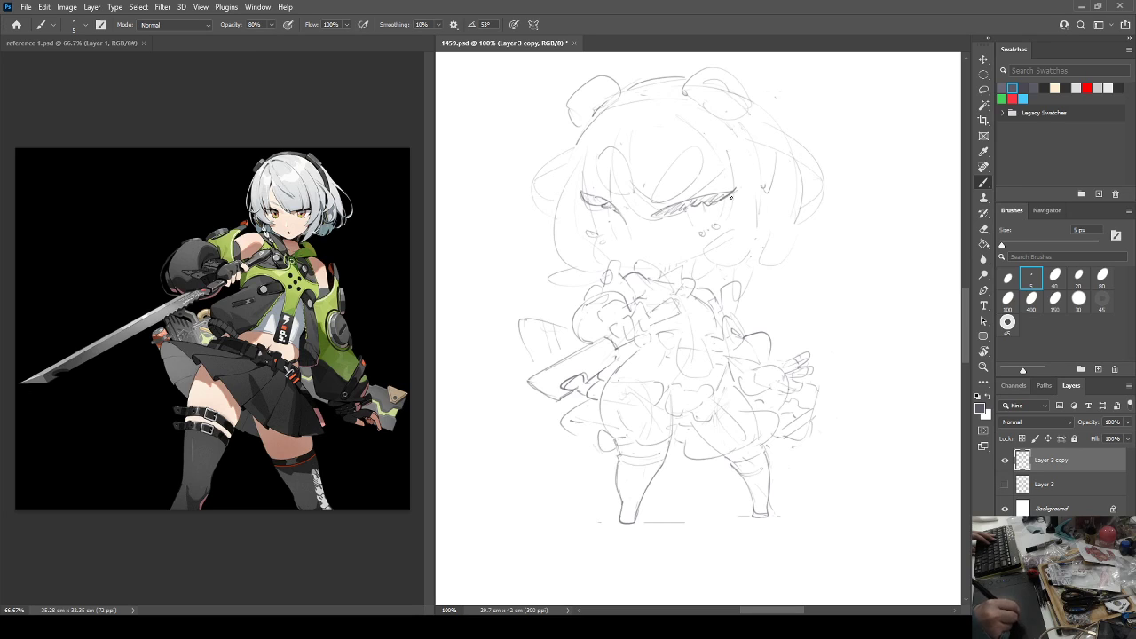
Refine the lashes and corners of the narrow eyes with small strokes and erasures, checking them in the mirrored view.
key("ctrl+shift+h")
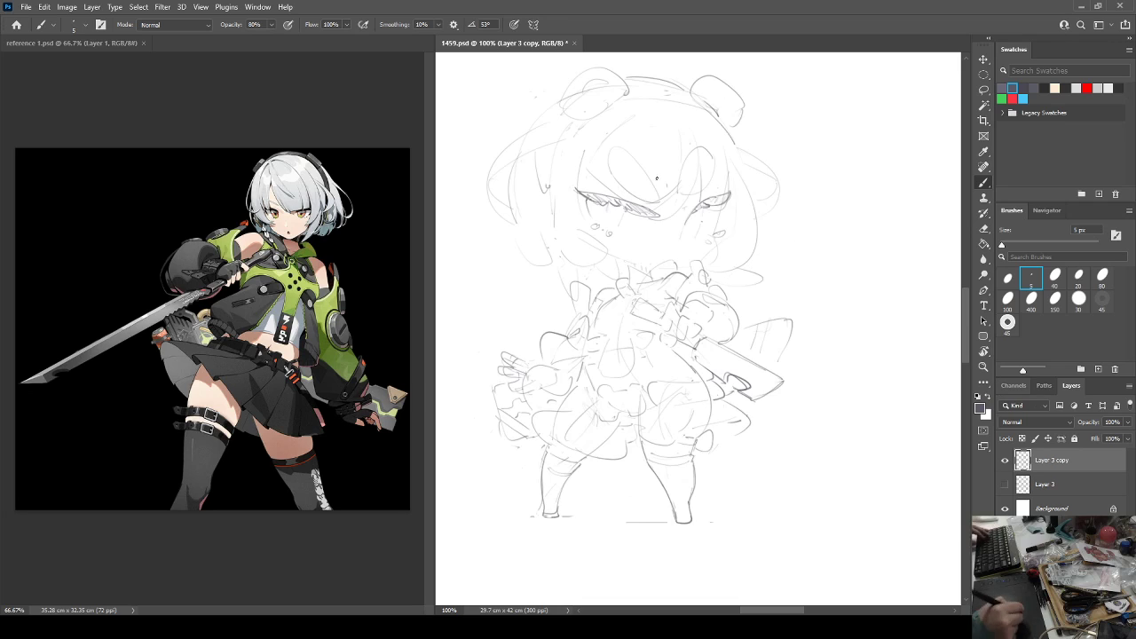
key("e")
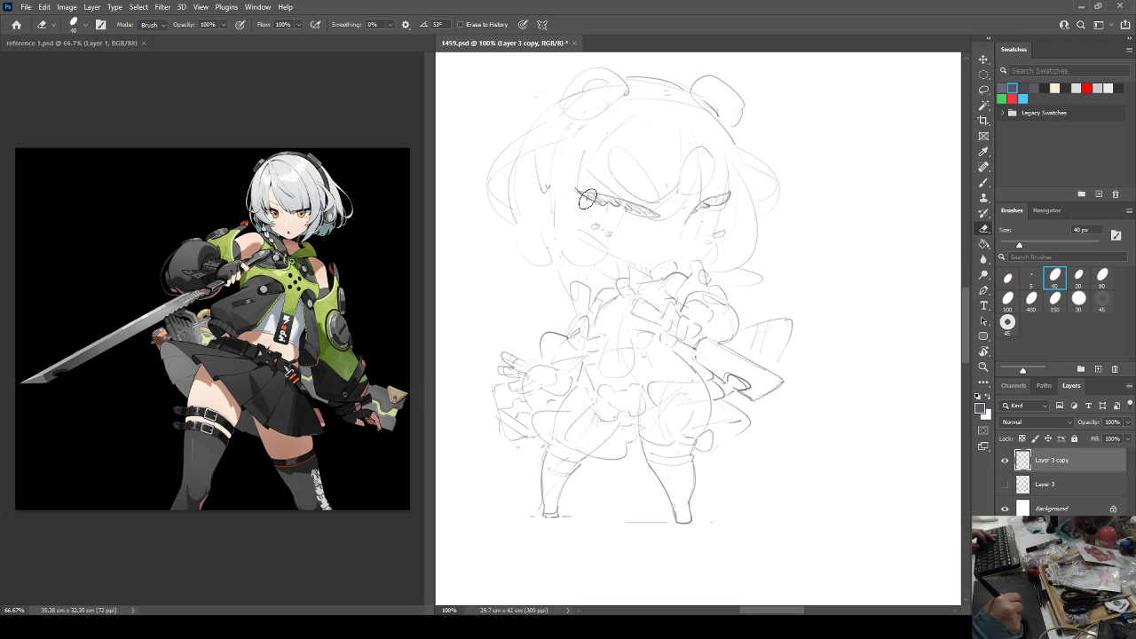
key("b")
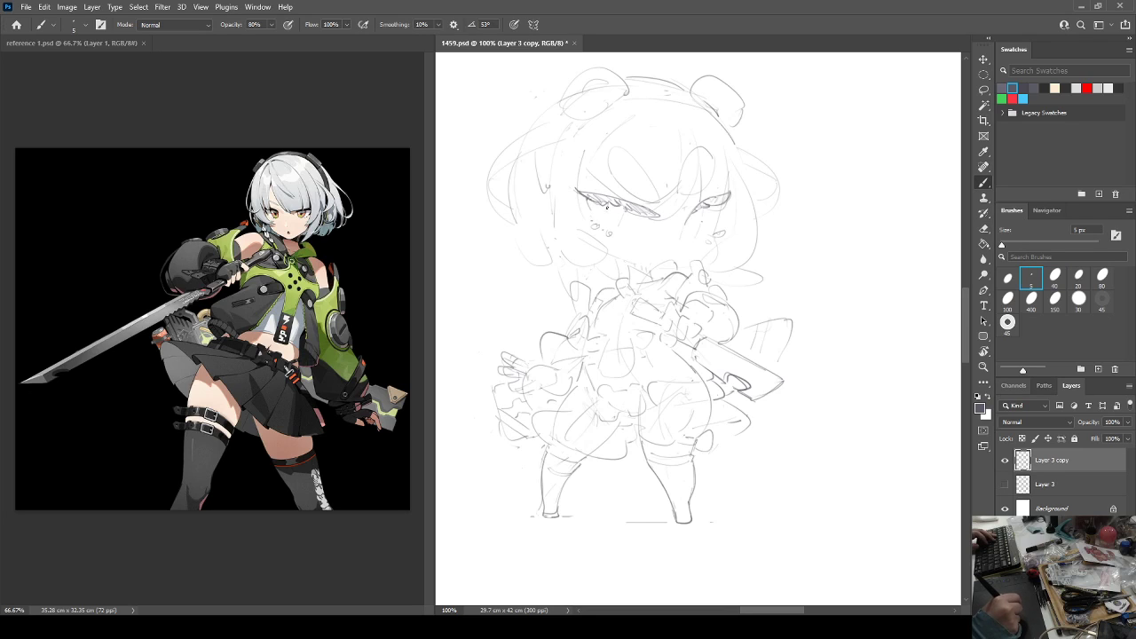
key("h")
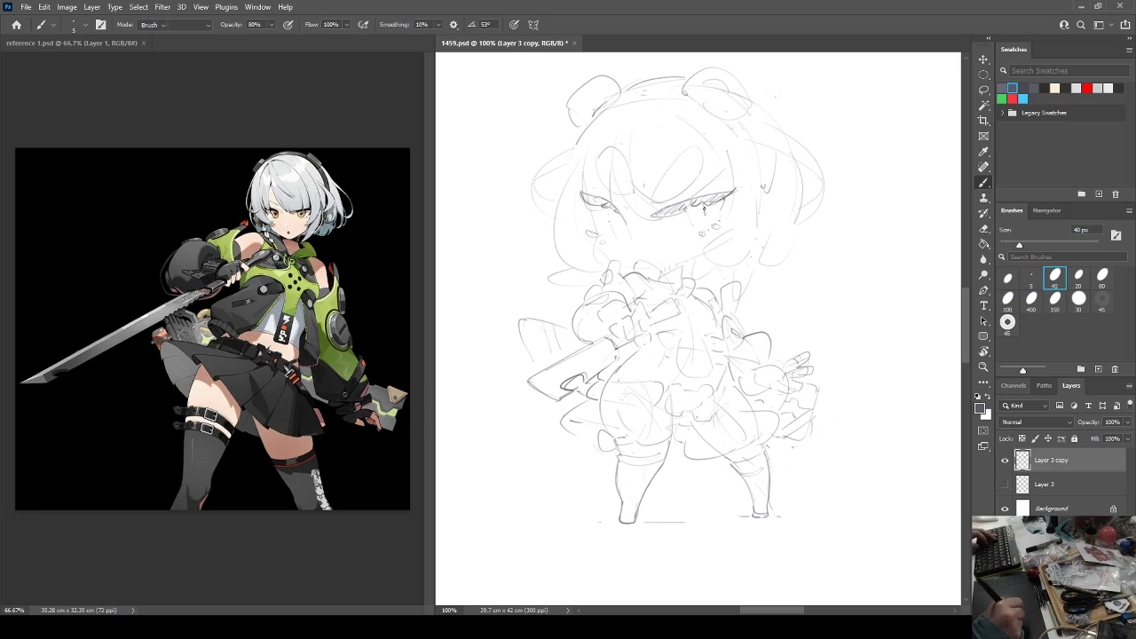
key("e")
key("b")
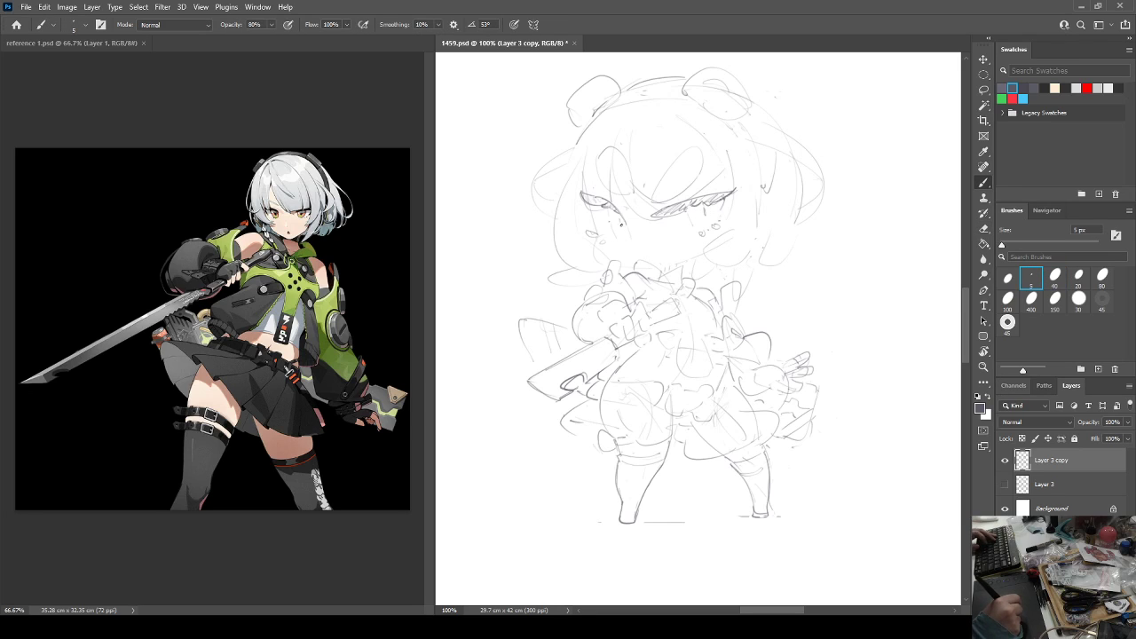
key("h")
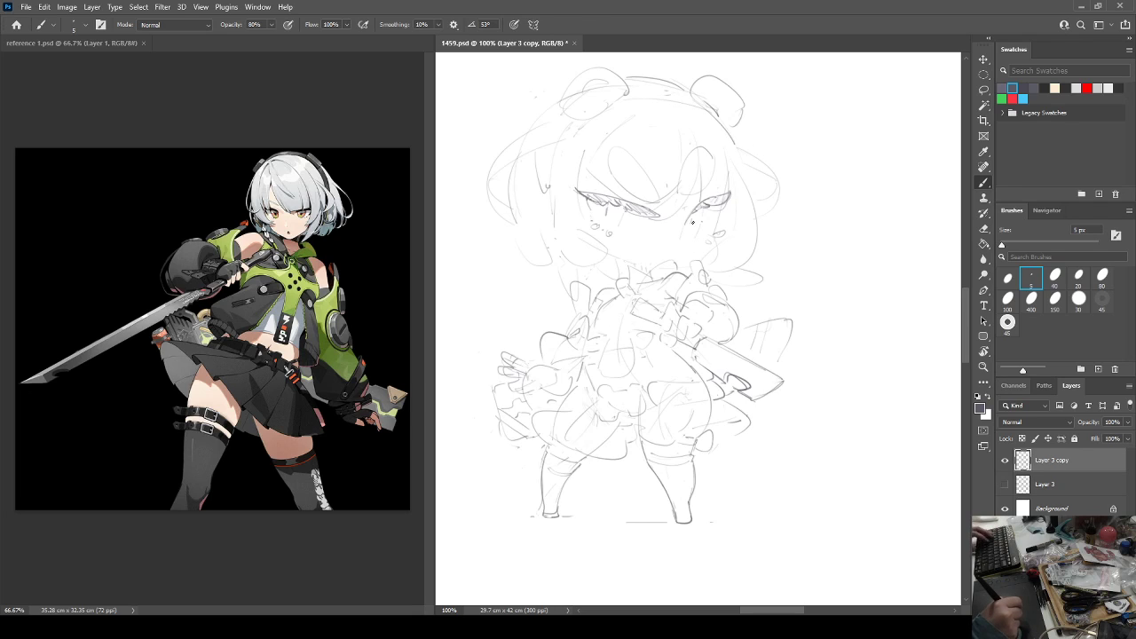
key("w")
key("b")
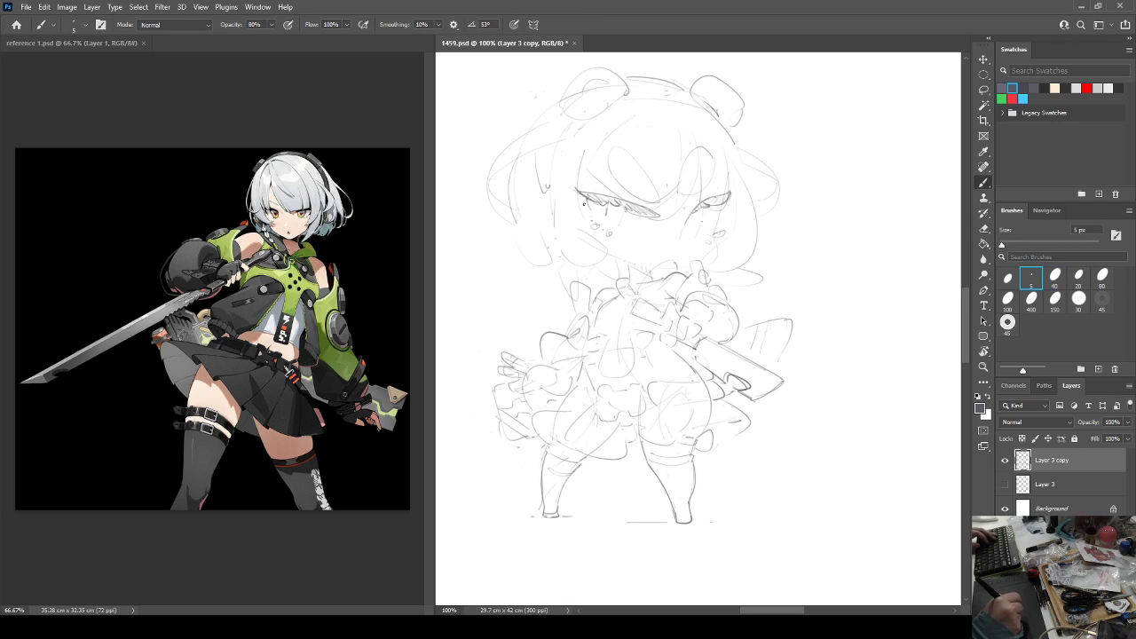
key("e")
key("b")
key("ctrl+shift+h")
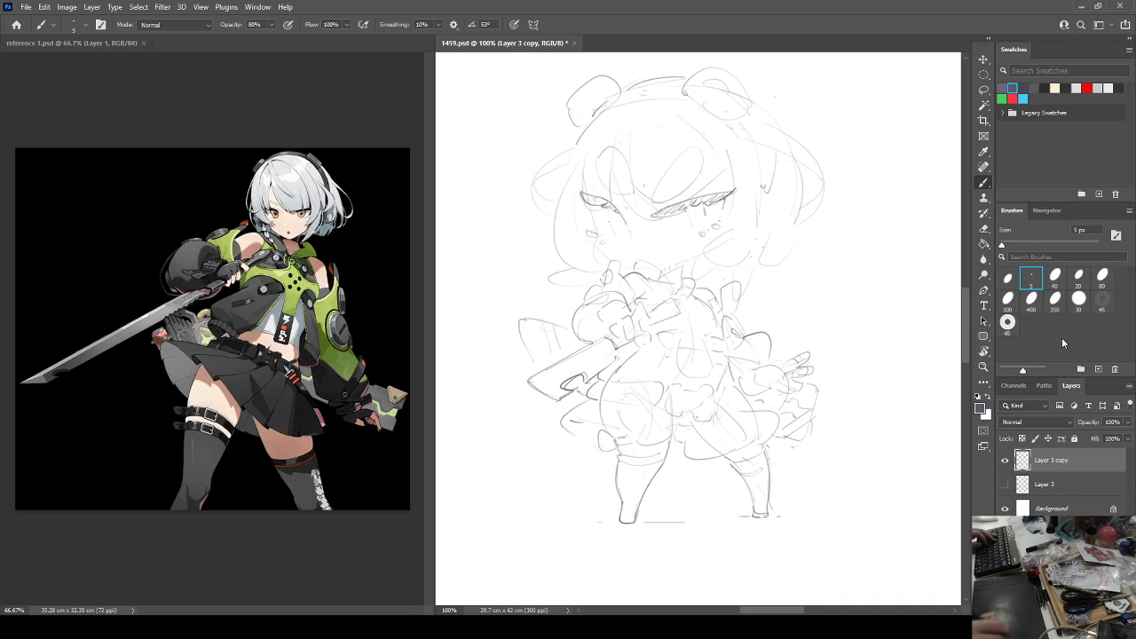
Compare the original sketch with the new-eyes version by toggling the visibility of Layer 3 and its copy.
left_click(1006, 460)
left_click(1007, 484)
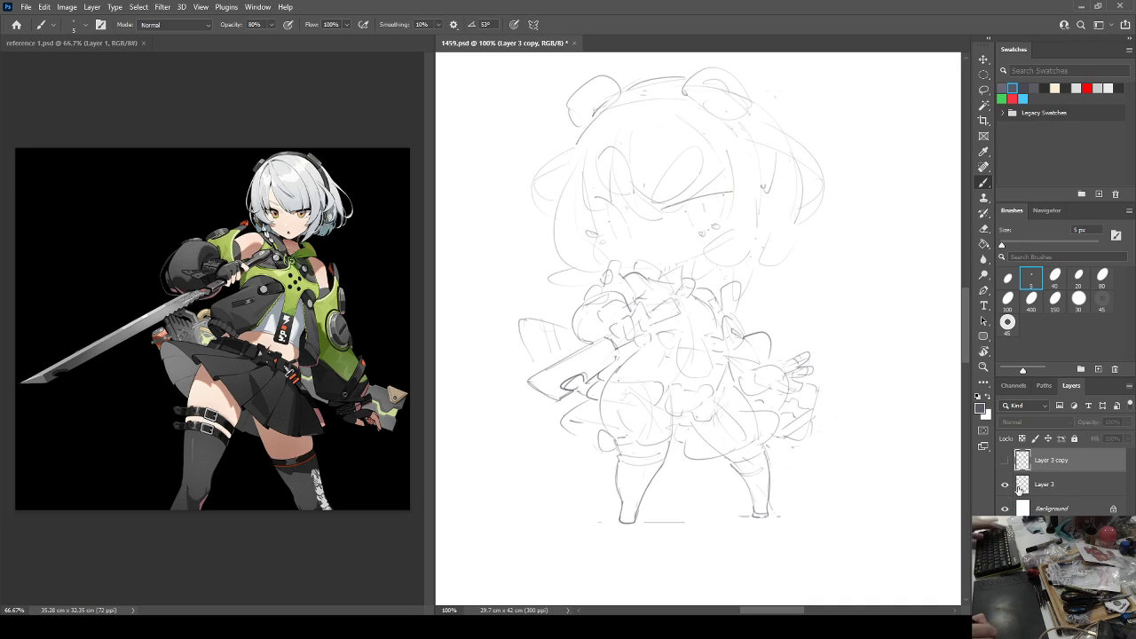
key("ctrl+shift+h")
key("ctrl+shift+h")
left_click(1006, 460)
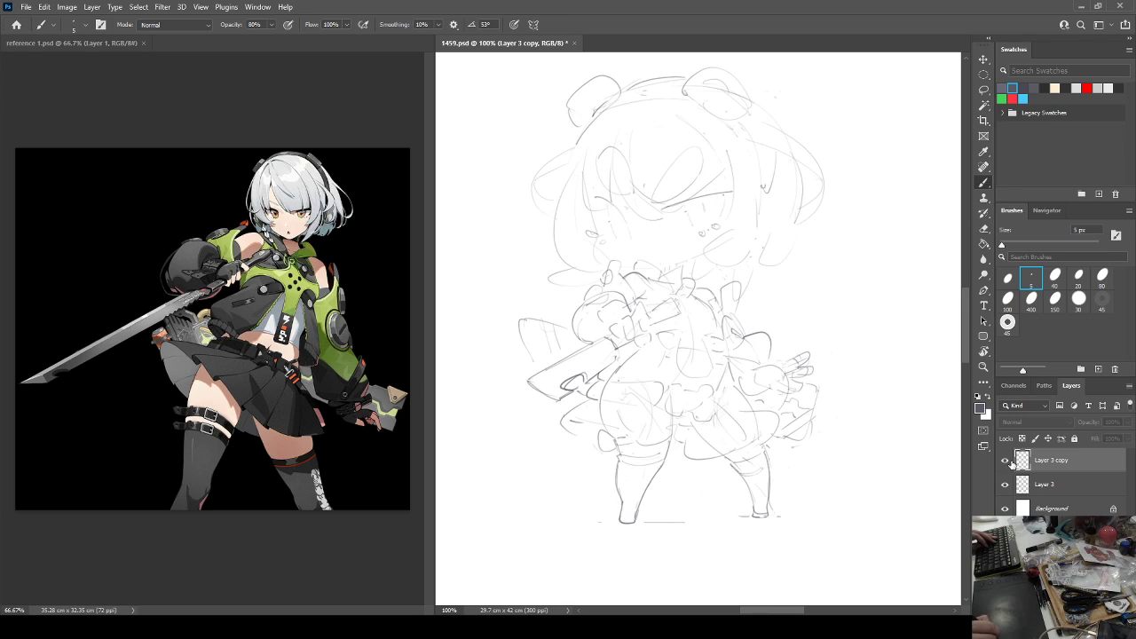
left_click(1006, 484)
left_click(1006, 508)
left_click(1006, 484)
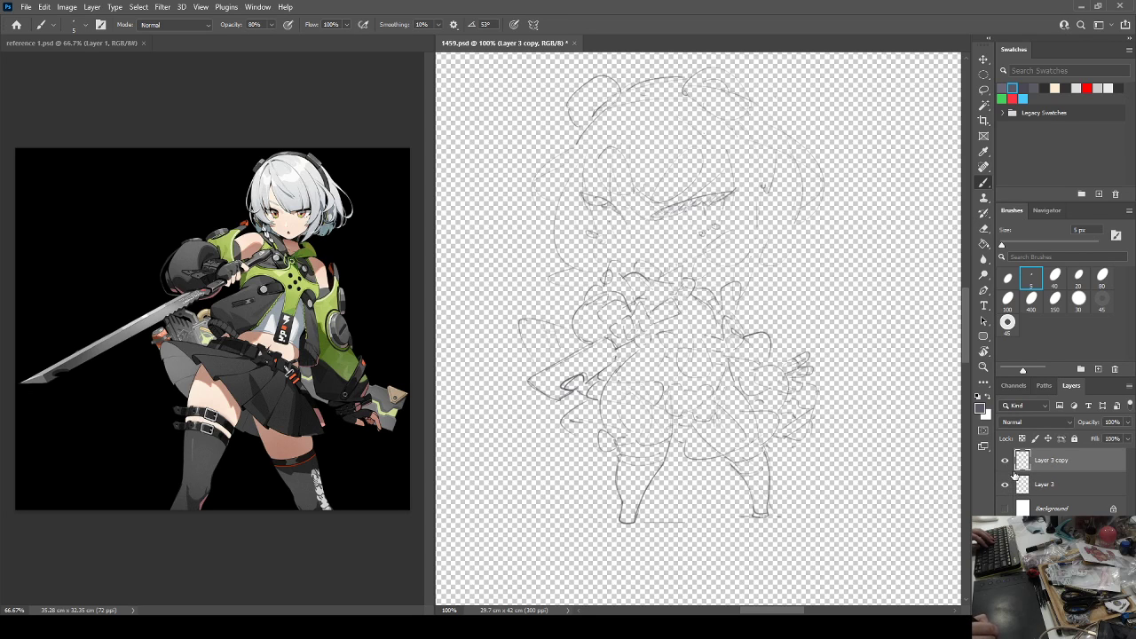
left_click(1006, 460)
left_click(1006, 509)
left_click(1006, 460)
left_click(1006, 485)
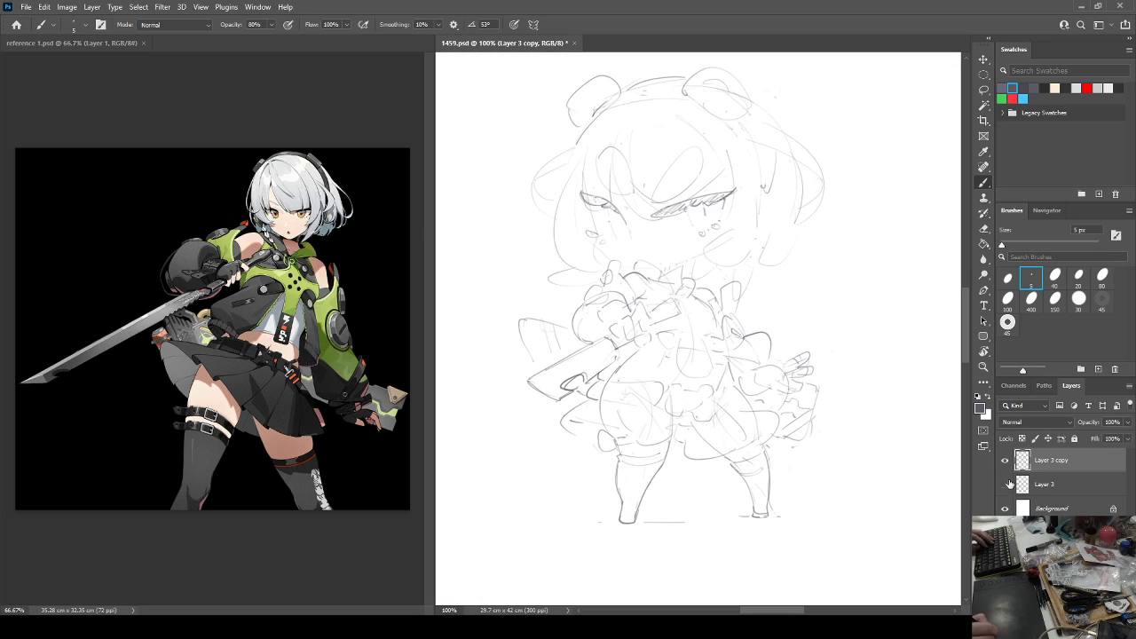
Show the original Layer 3 and delete the Layer 3 copy with the narrow eyes.
left_click(1006, 460)
left_click(1006, 485)
left_click(1006, 484)
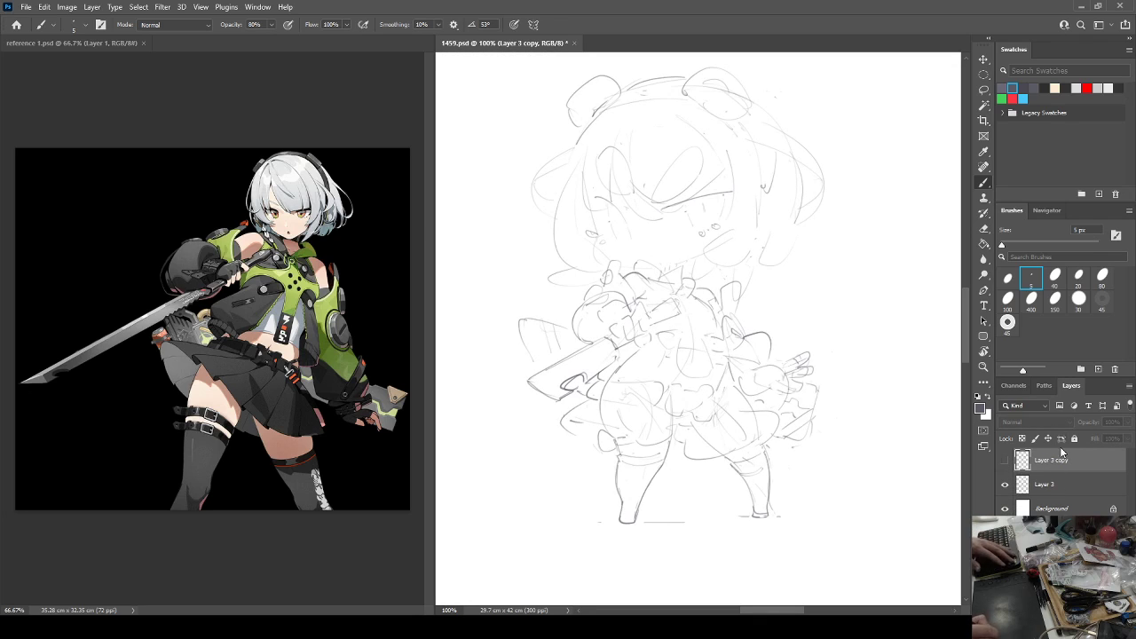
key("Delete")
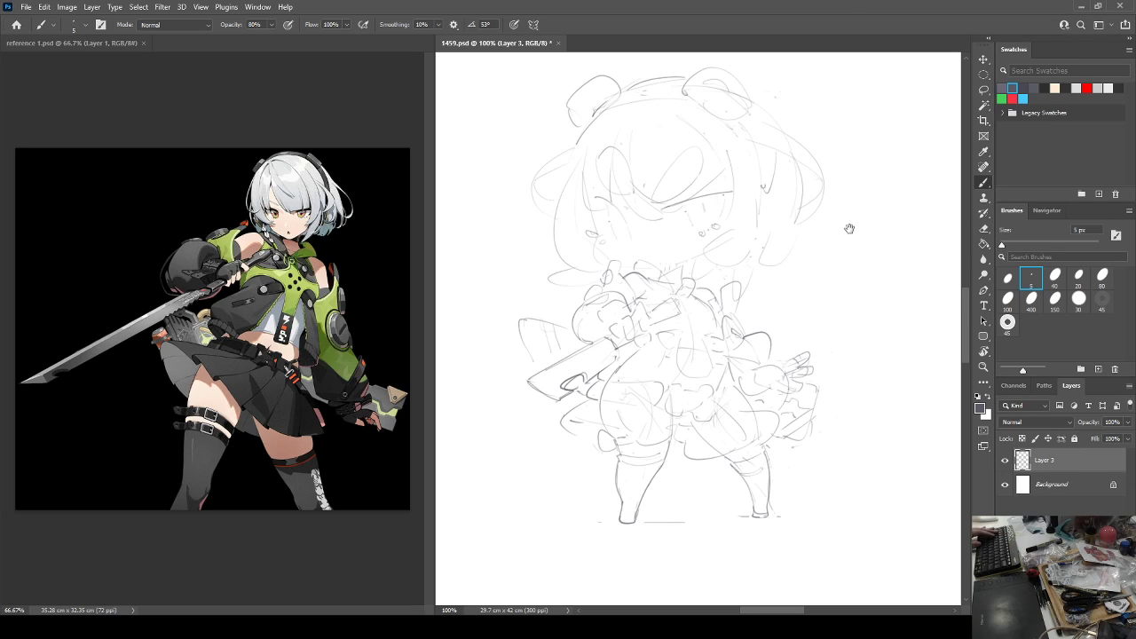
left_click_drag(713, 351, 749, 365)
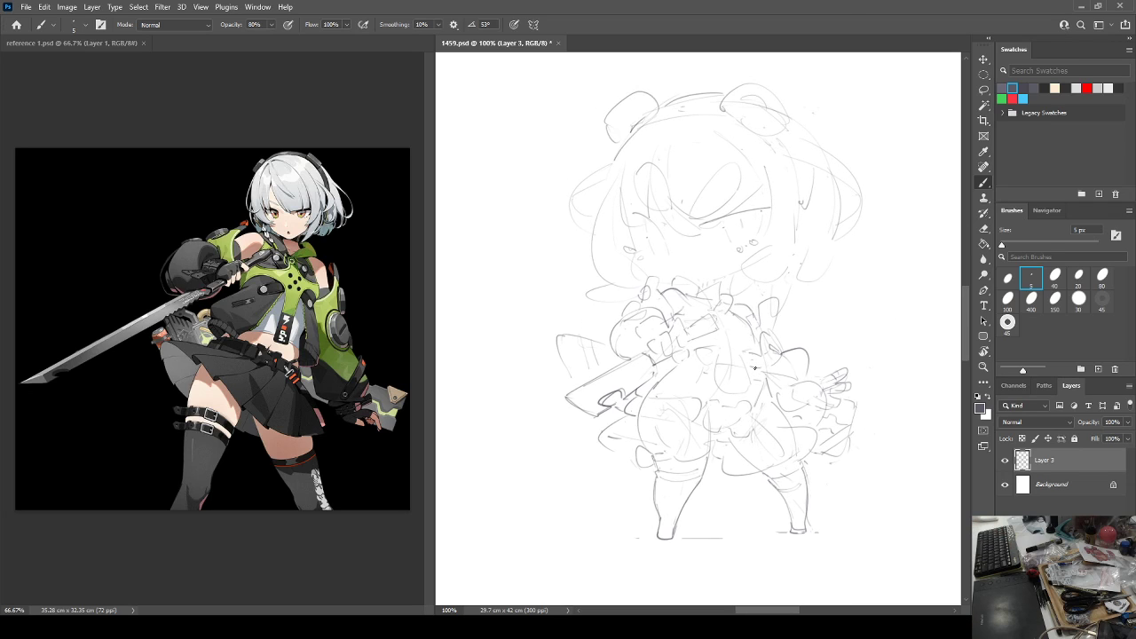